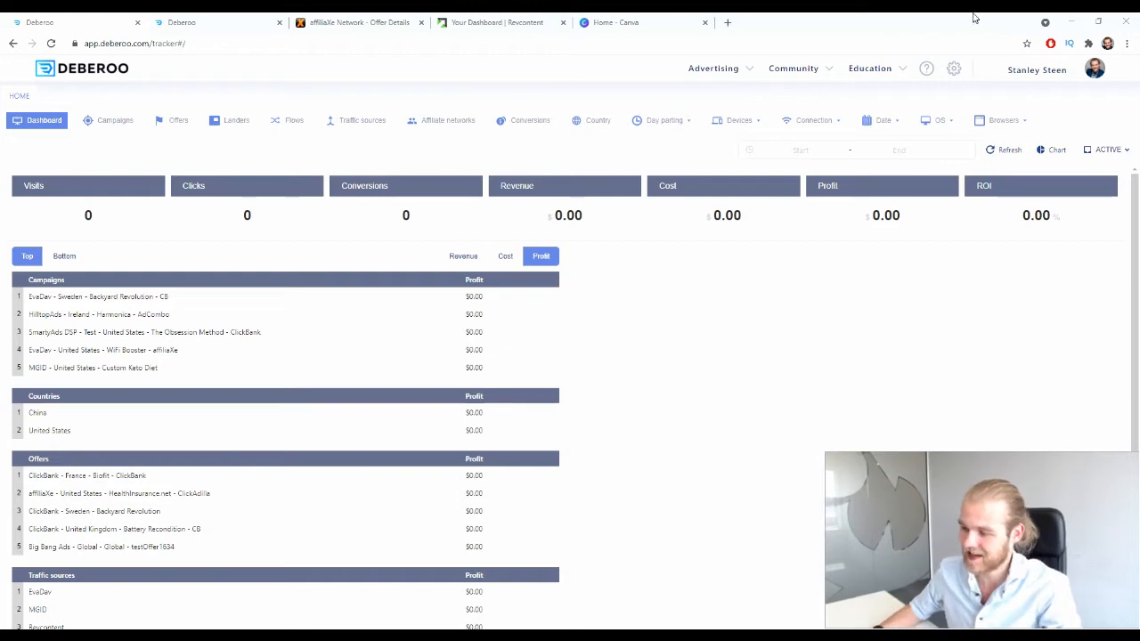
Step: Switch to the affiliaXe network and review the Norton - Antivirus - CPA - [US/CA] offer's title and target countries
{"action": "left_click", "coordinate": [412, 19]}
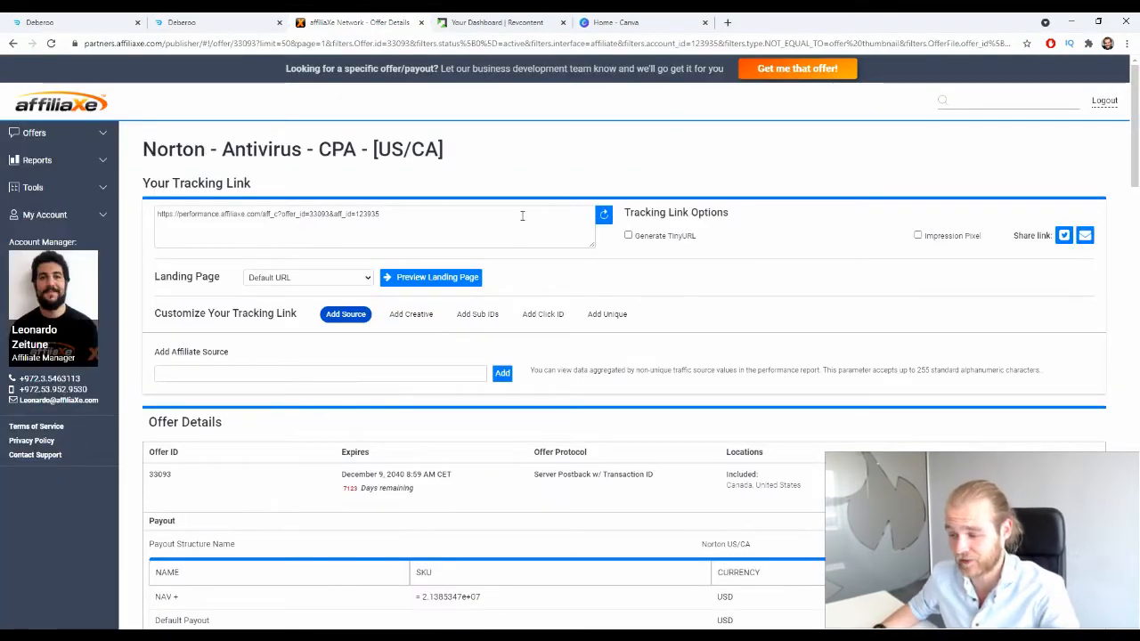
{"action": "left_click_drag", "start_coordinate": [321, 155], "coordinate": [369, 155]}
{"action": "left_click", "coordinate": [427, 154]}
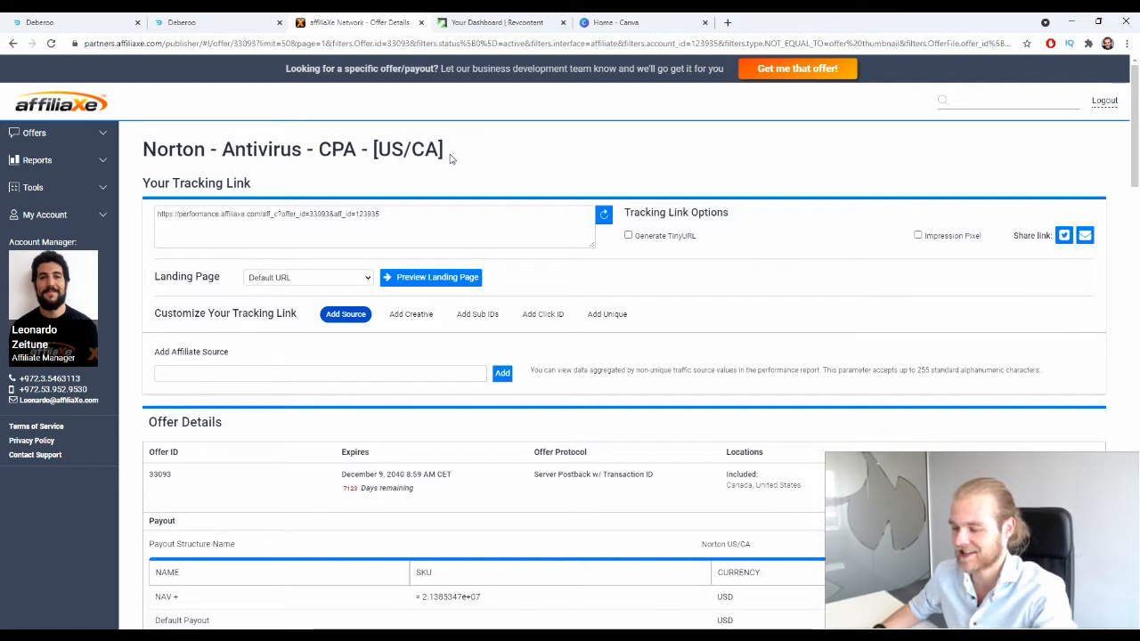
Step: Preview the Norton offer's landing page to examine its products and pricing, and return to the offer details
{"action": "left_click", "coordinate": [472, 277]}
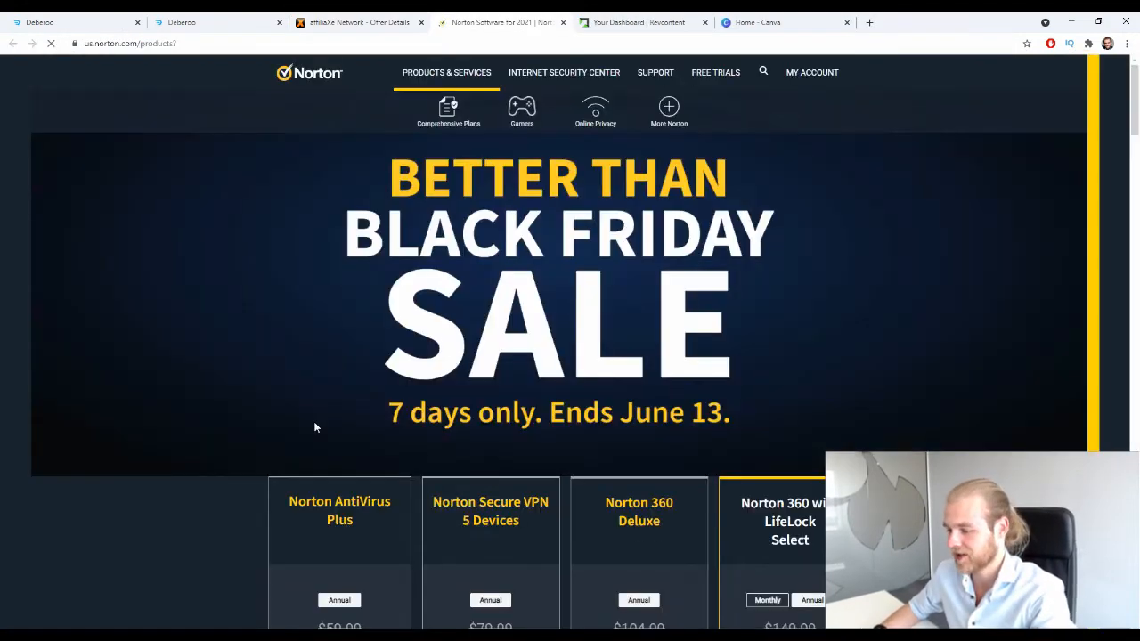
{"action": "scroll", "coordinate": [437, 204], "scroll_direction": "down", "scroll_amount": 6}
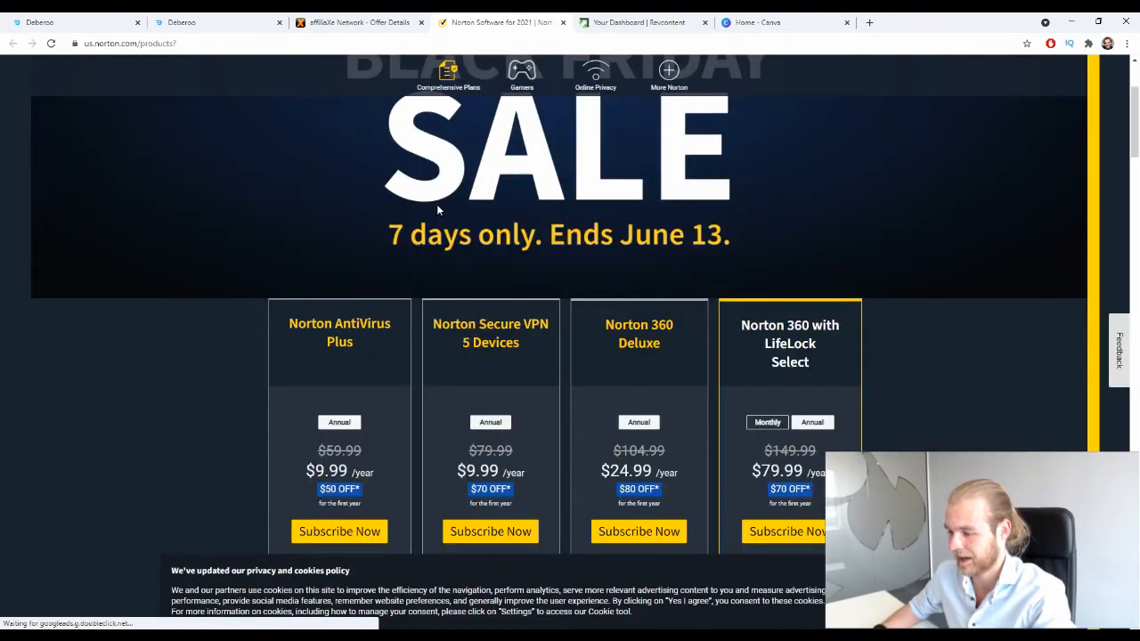
{"action": "scroll", "coordinate": [442, 201], "scroll_direction": "up", "scroll_amount": 1}
{"action": "scroll", "coordinate": [442, 202], "scroll_direction": "down", "scroll_amount": 3}
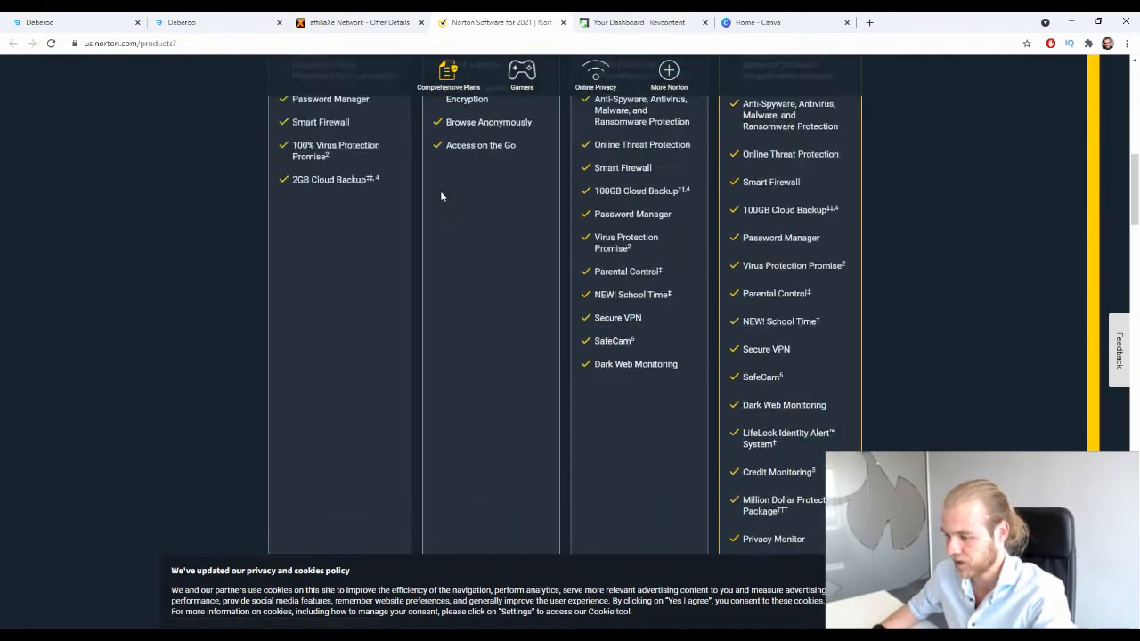
{"action": "scroll", "coordinate": [440, 196], "scroll_direction": "up", "scroll_amount": 3}
{"action": "scroll", "coordinate": [676, 308], "scroll_direction": "down", "scroll_amount": 10}
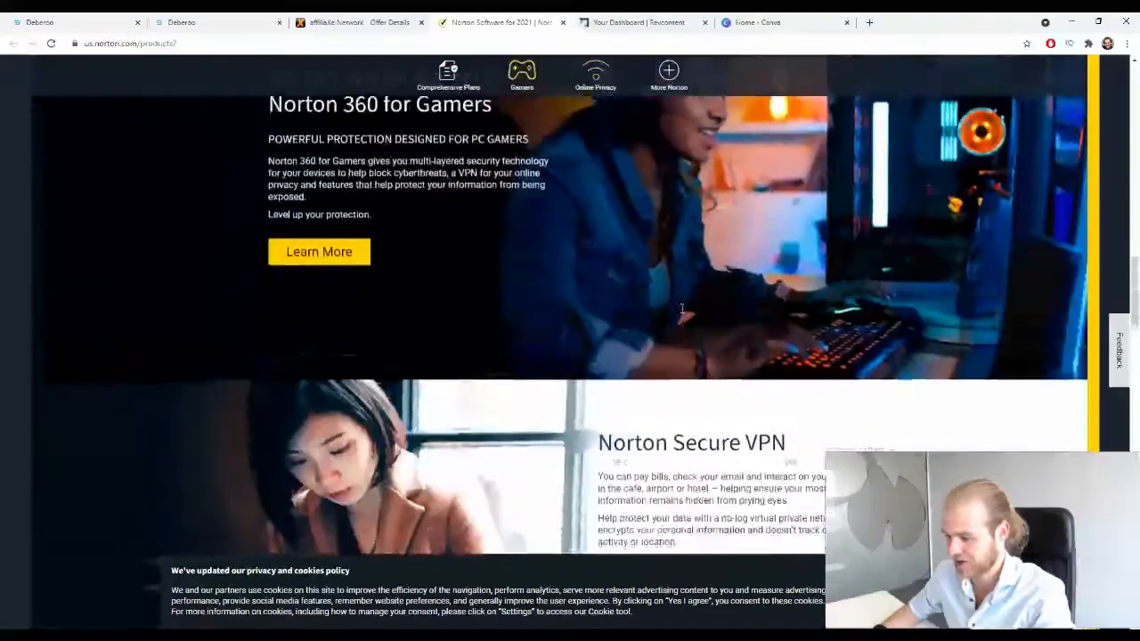
{"action": "scroll", "coordinate": [679, 308], "scroll_direction": "up", "scroll_amount": 3}
{"action": "scroll", "coordinate": [680, 306], "scroll_direction": "down", "scroll_amount": 6}
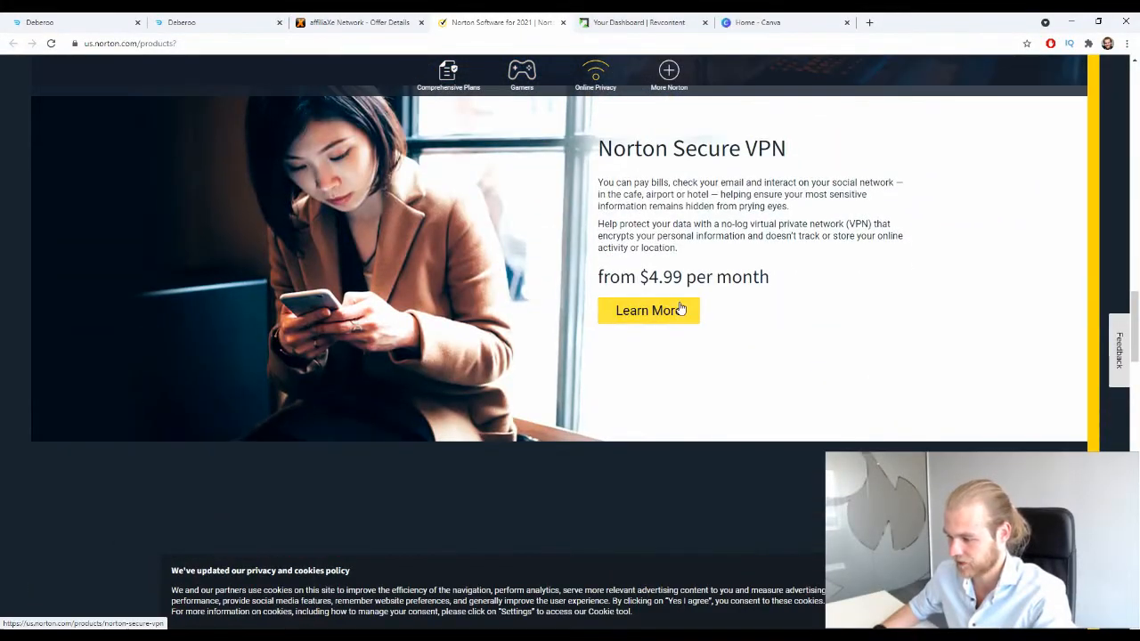
{"action": "scroll", "coordinate": [681, 308], "scroll_direction": "down", "scroll_amount": 15}
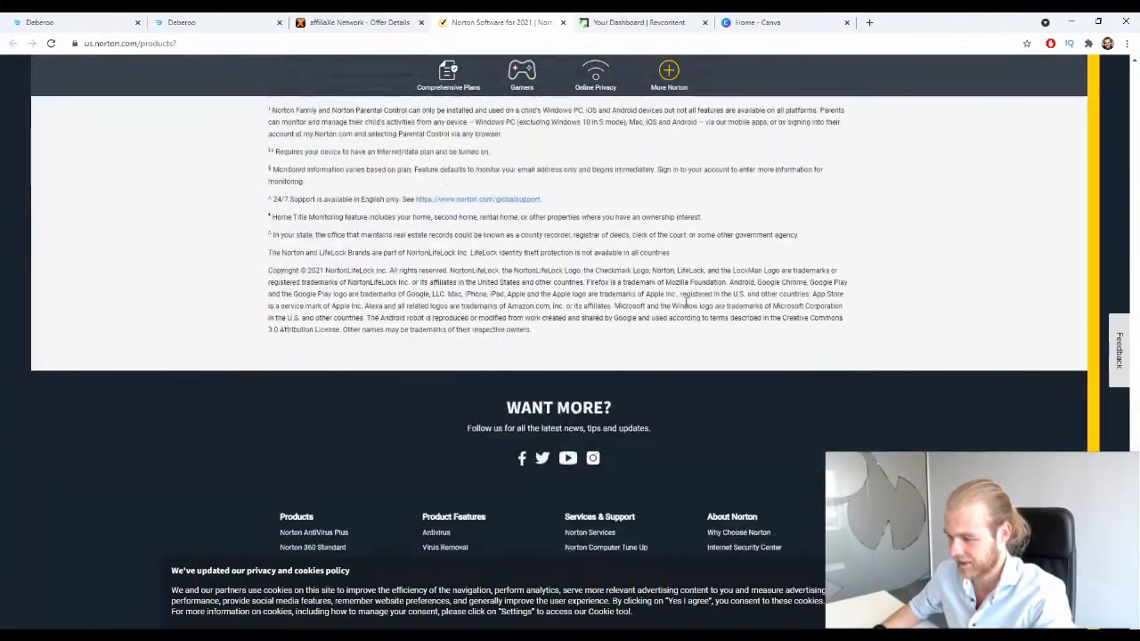
{"action": "scroll", "coordinate": [682, 326], "scroll_direction": "up", "scroll_amount": 5}
{"action": "scroll", "coordinate": [682, 326], "scroll_direction": "up", "scroll_amount": 10}
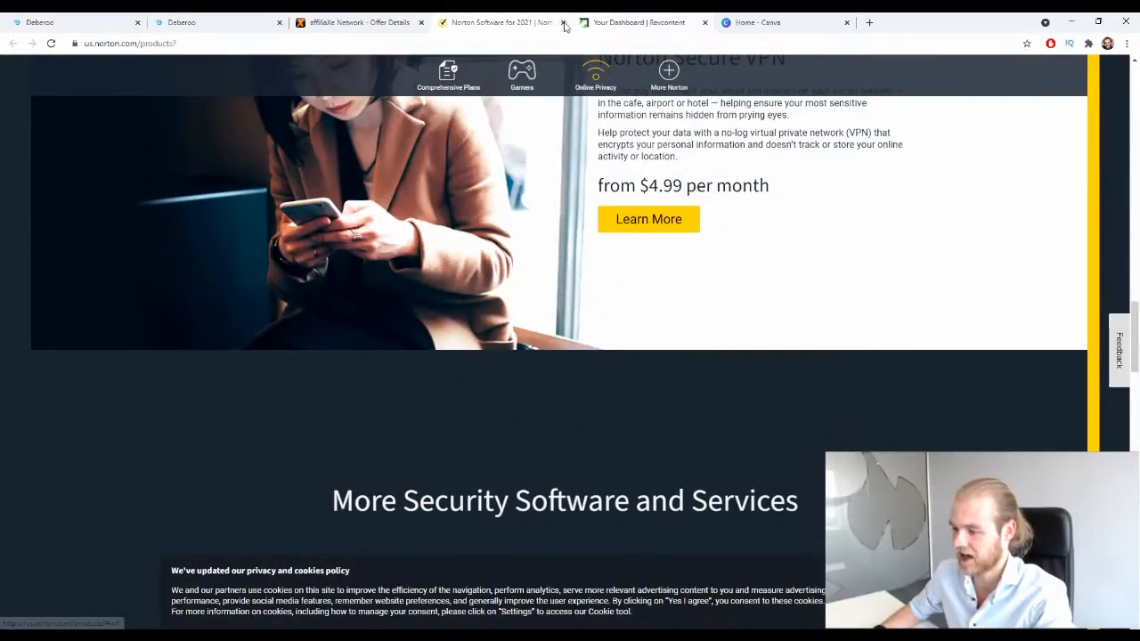
{"action": "left_click", "coordinate": [563, 23]}
{"action": "scroll", "coordinate": [819, 264], "scroll_direction": "down", "scroll_amount": 2}
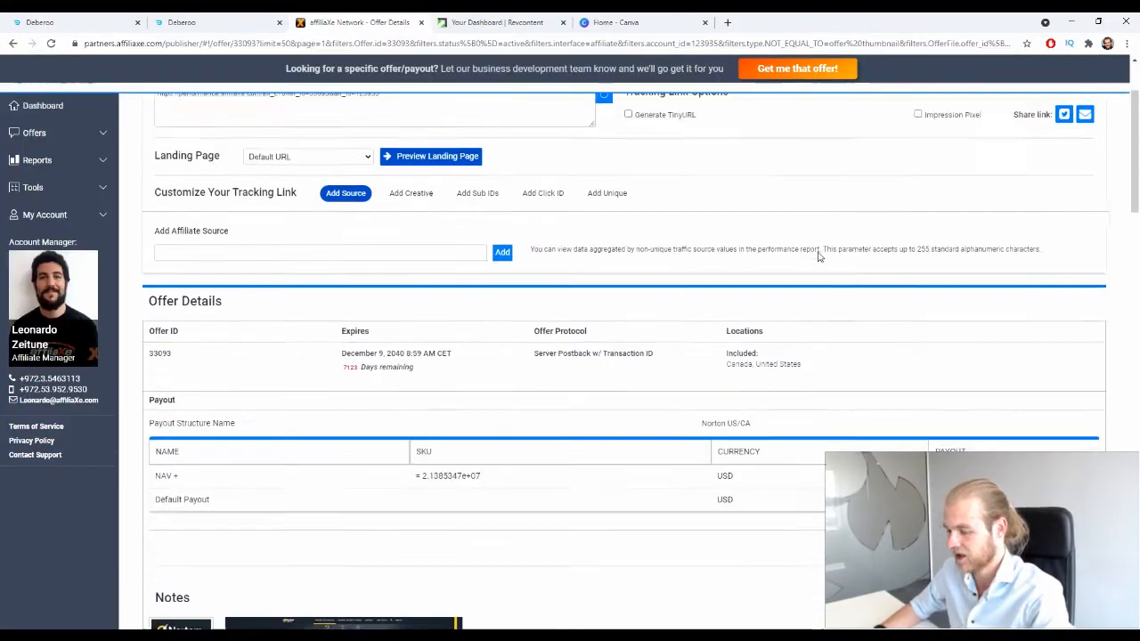
{"action": "scroll", "coordinate": [822, 244], "scroll_direction": "up", "scroll_amount": 2}
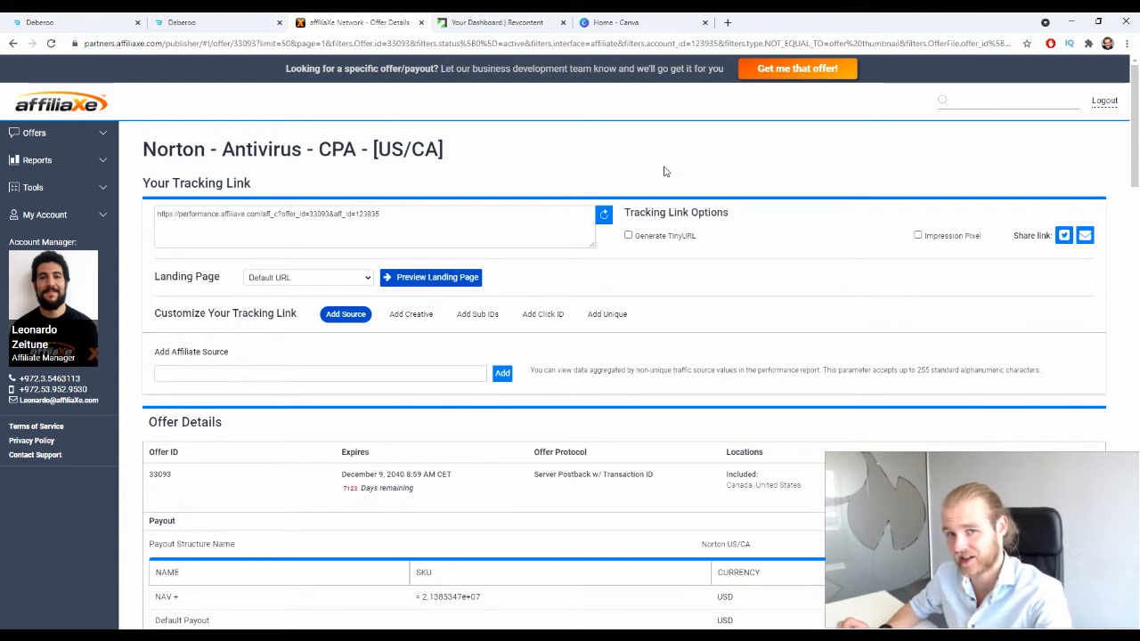
Step: Switch to the Deberoo tracker and find affiliaXe in the affiliate networks list
{"action": "key", "text": "ctrl+1"}
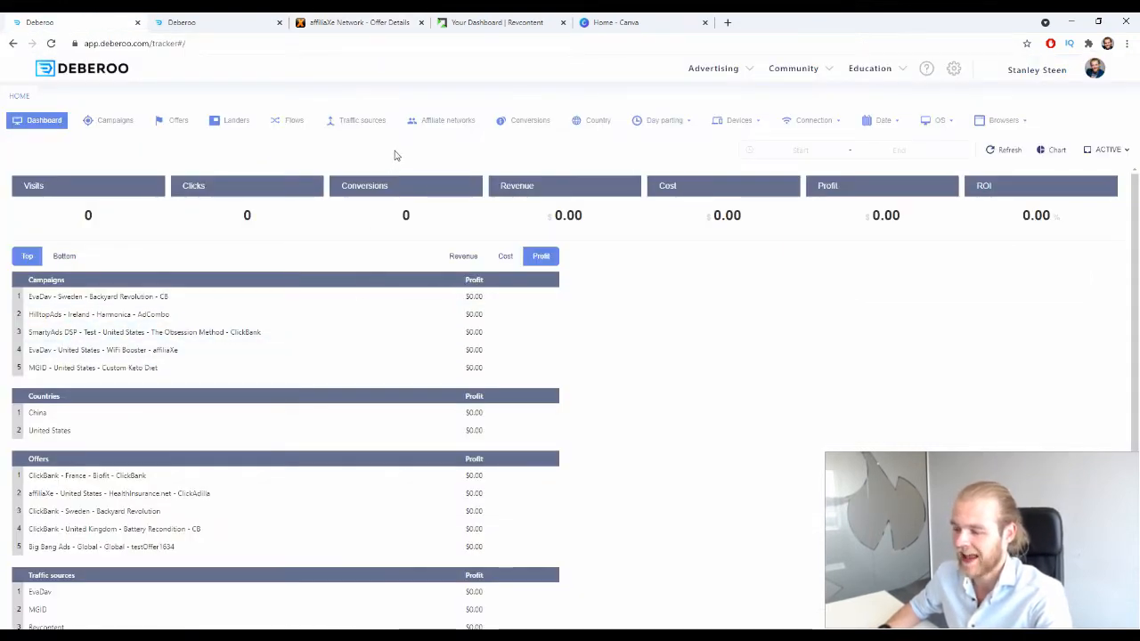
{"action": "left_click", "coordinate": [448, 122]}
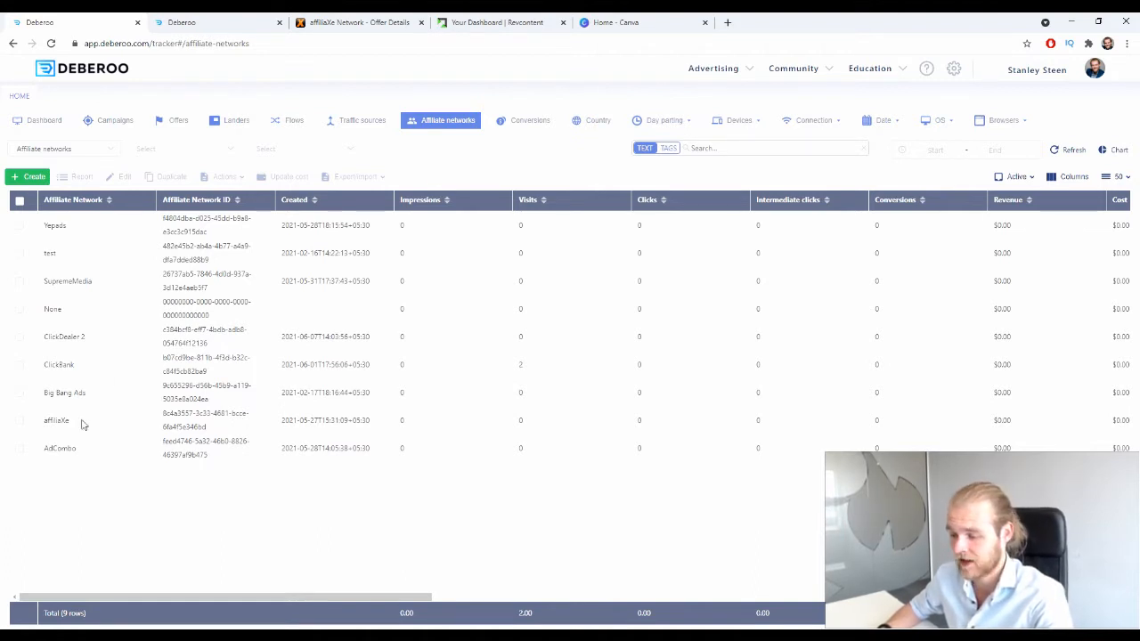
{"action": "left_click_drag", "start_coordinate": [82, 420], "coordinate": [43, 420]}
{"action": "left_click", "coordinate": [90, 488]}
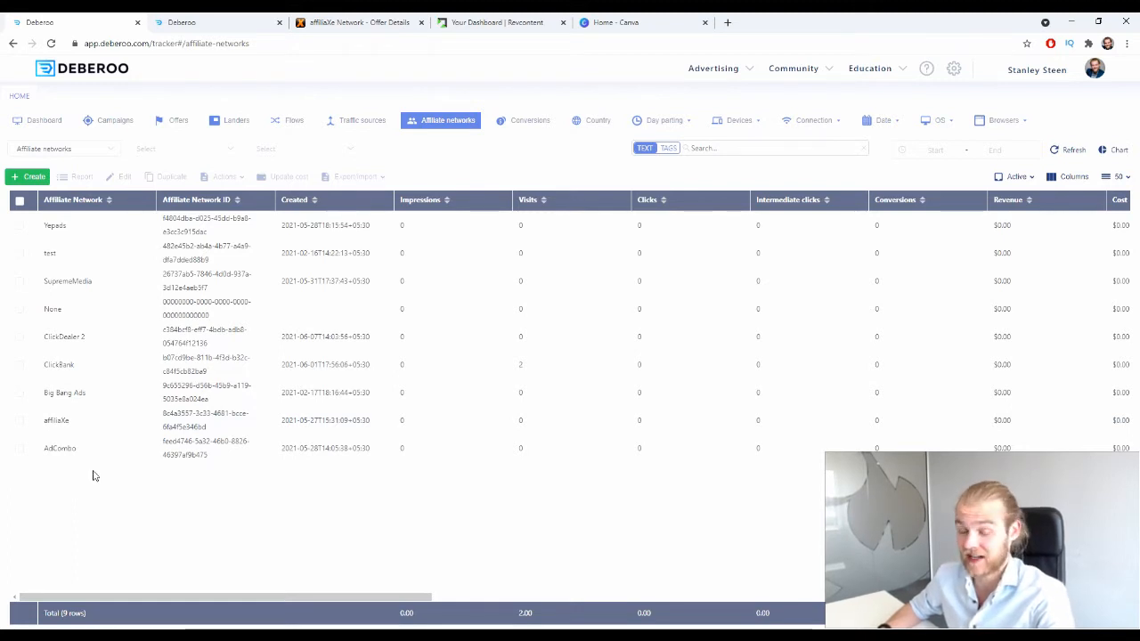
Step: Try adding an affiliate network from the affiliaXe template with the Initial workspace, and close the form without saving
{"action": "left_click", "coordinate": [32, 178]}
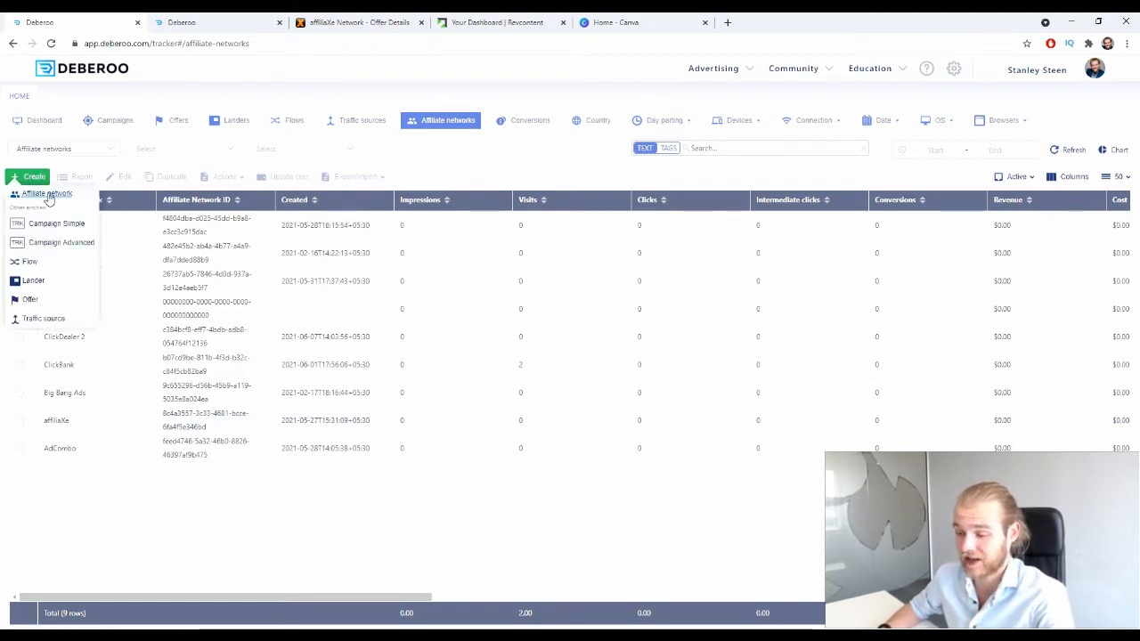
{"action": "left_click", "coordinate": [44, 196]}
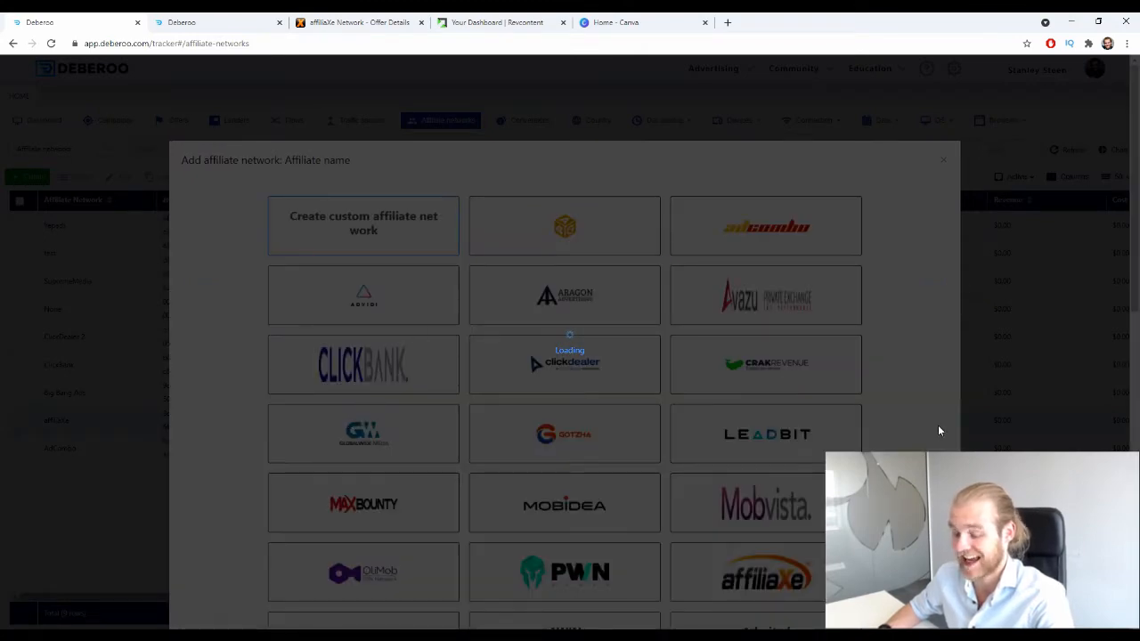
{"action": "scroll", "coordinate": [939, 421], "scroll_direction": "down", "scroll_amount": 2}
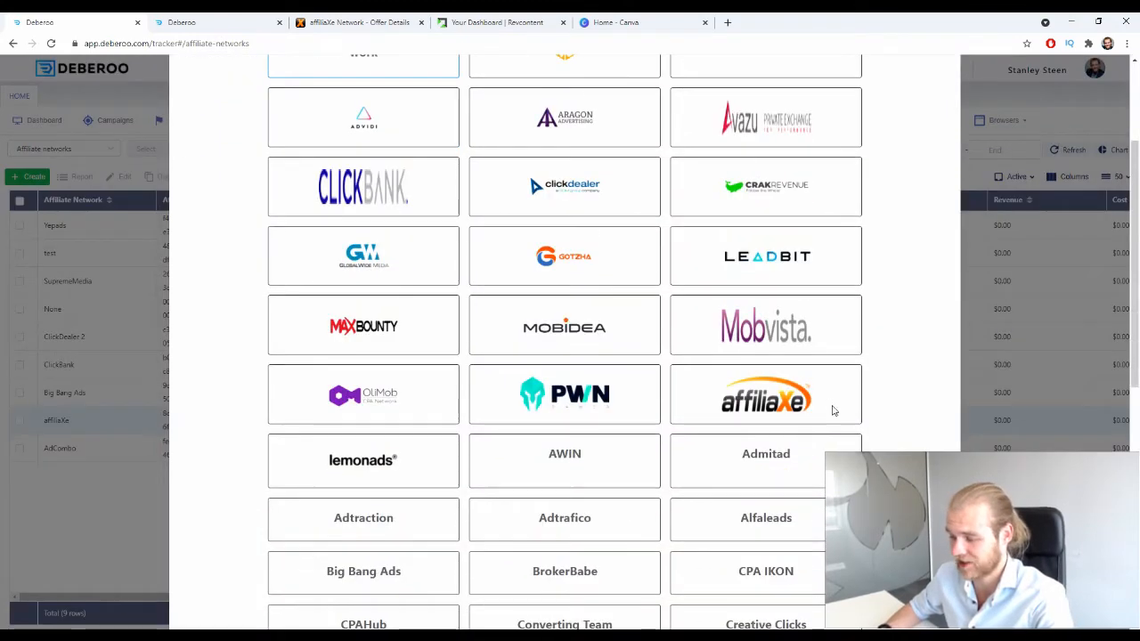
{"action": "scroll", "coordinate": [792, 413], "scroll_direction": "down", "scroll_amount": 6}
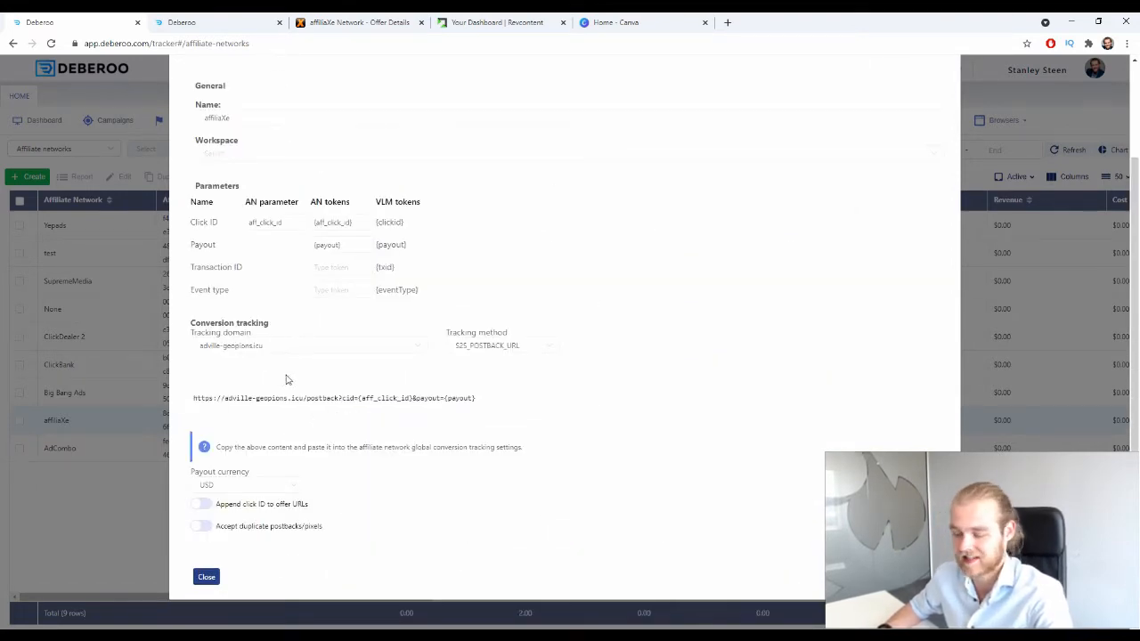
{"action": "left_click", "coordinate": [244, 152]}
{"action": "left_click", "coordinate": [233, 183]}
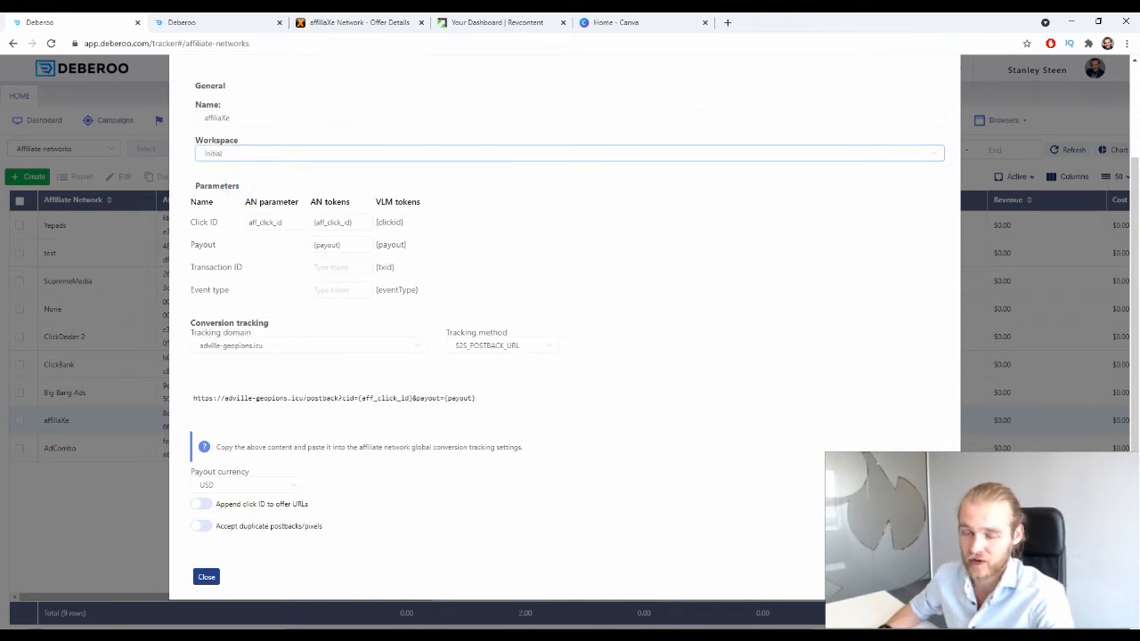
{"action": "left_click", "coordinate": [207, 577]}
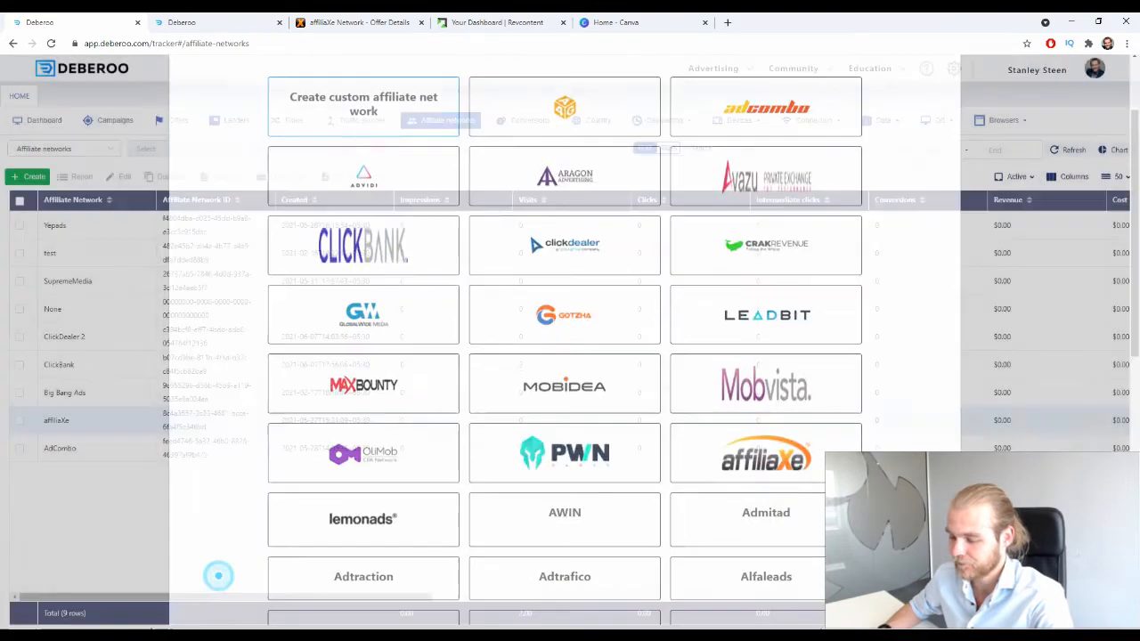
{"action": "left_click_drag", "start_coordinate": [148, 420], "coordinate": [42, 421]}
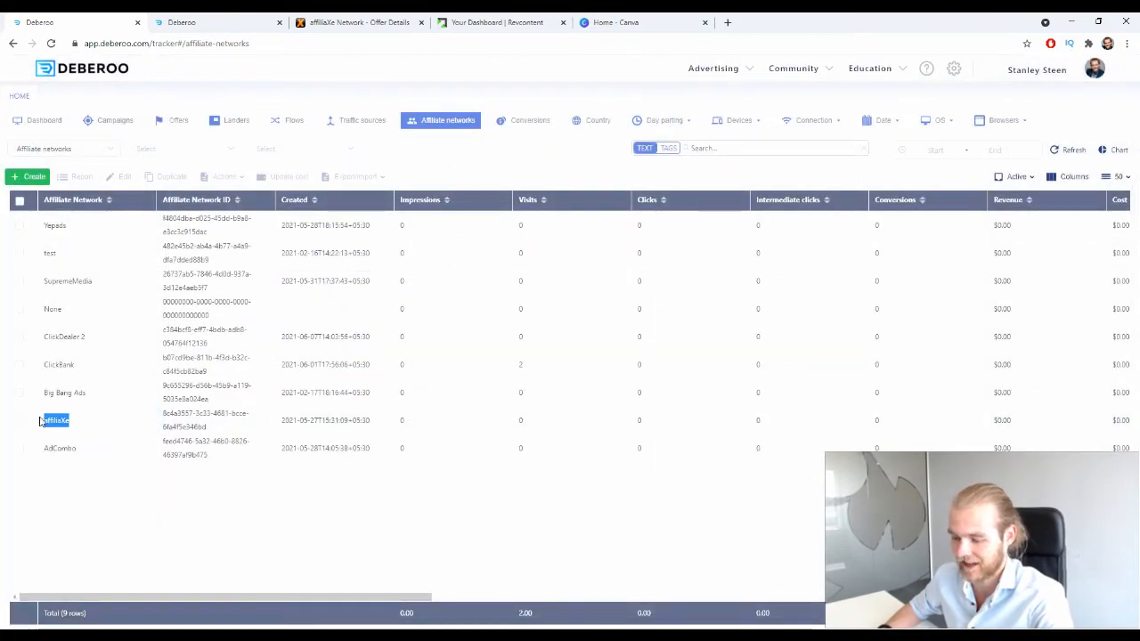
{"action": "left_click", "coordinate": [126, 563]}
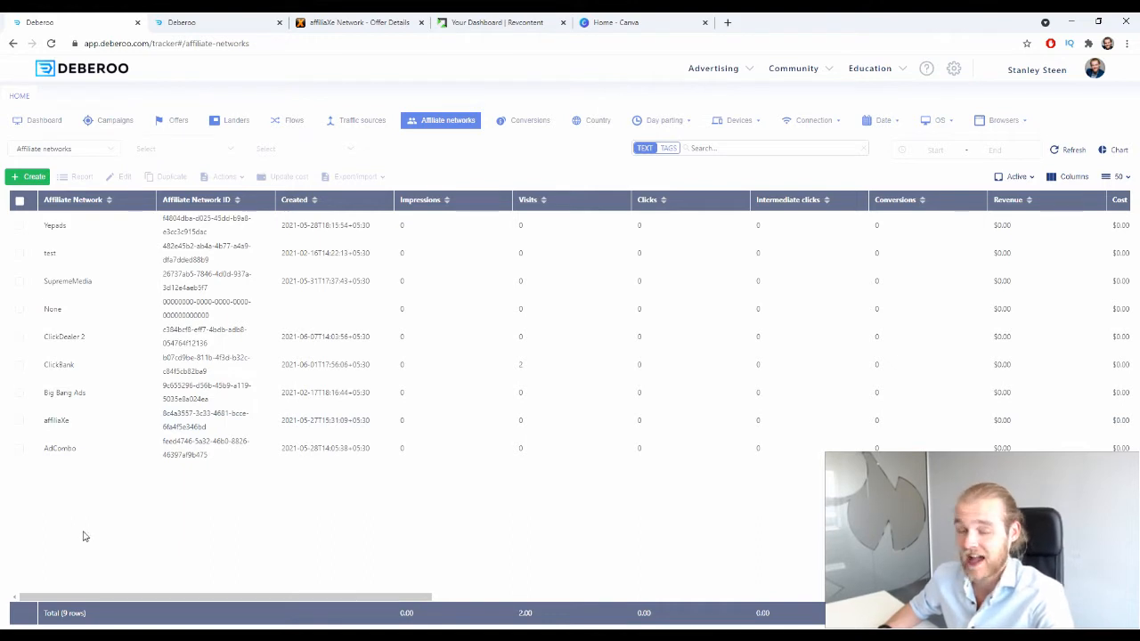
Step: Review the list of traffic sources already set up in the tracker
{"action": "left_click", "coordinate": [379, 113]}
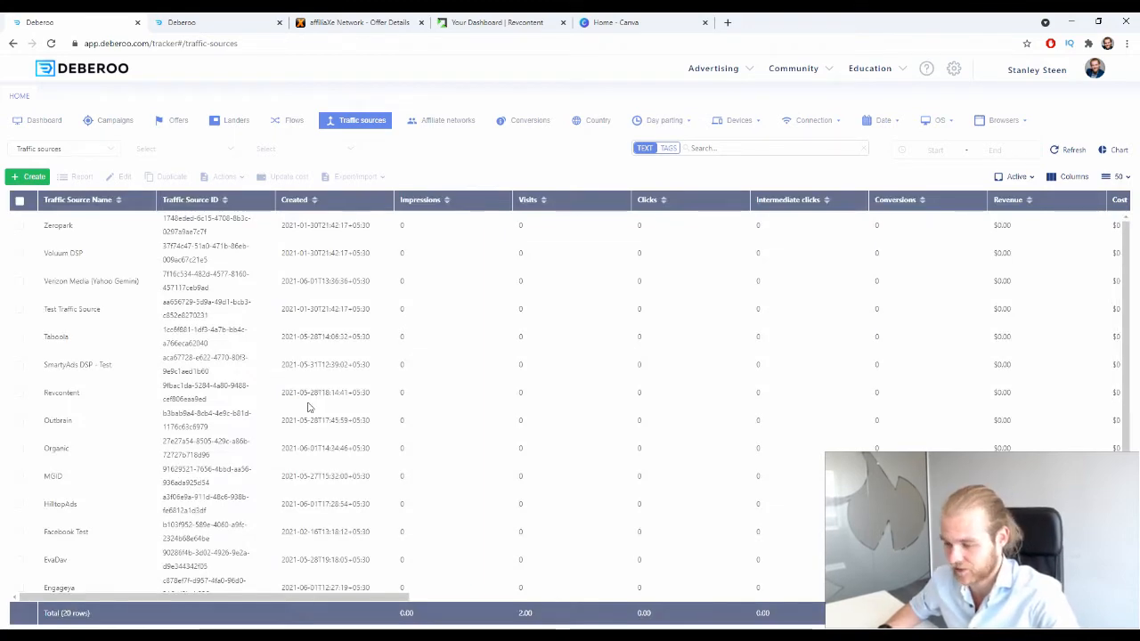
{"action": "scroll", "coordinate": [311, 397], "scroll_direction": "down", "scroll_amount": 3}
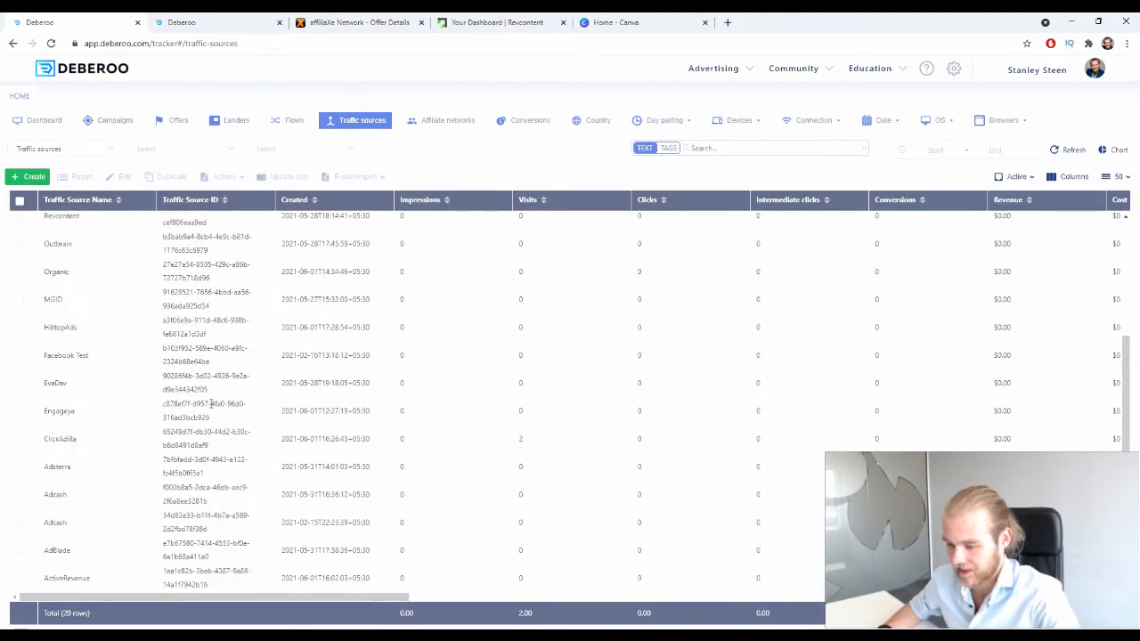
{"action": "left_click_drag", "start_coordinate": [95, 218], "coordinate": [45, 384]}
{"action": "left_click", "coordinate": [121, 407]}
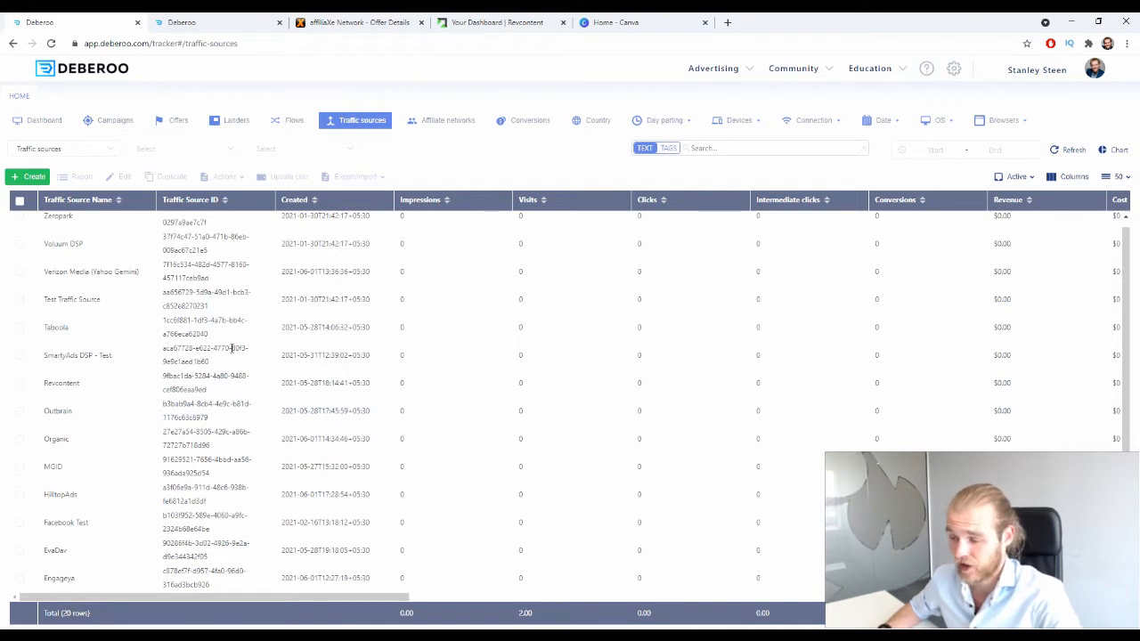
Step: Examine the Revcontent template's parameters for a new traffic source and close it without saving
{"action": "left_click", "coordinate": [32, 178]}
{"action": "left_click", "coordinate": [43, 192]}
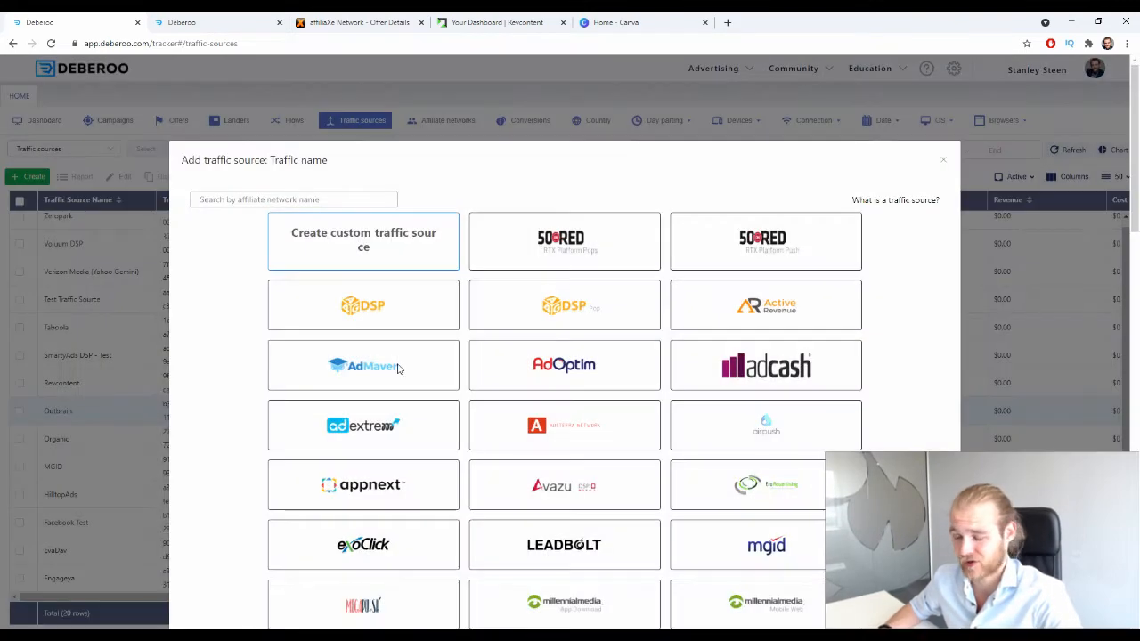
{"action": "scroll", "coordinate": [980, 392], "scroll_direction": "down", "scroll_amount": 3}
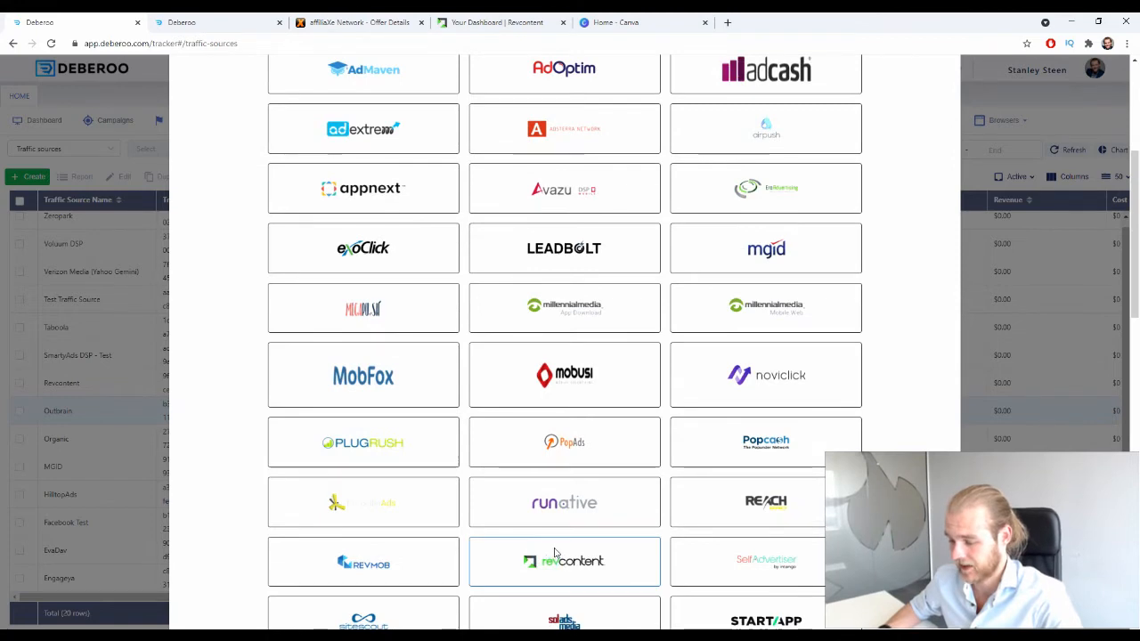
{"action": "scroll", "coordinate": [624, 526], "scroll_direction": "down", "scroll_amount": 9}
{"action": "scroll", "coordinate": [565, 339], "scroll_direction": "down", "scroll_amount": 8}
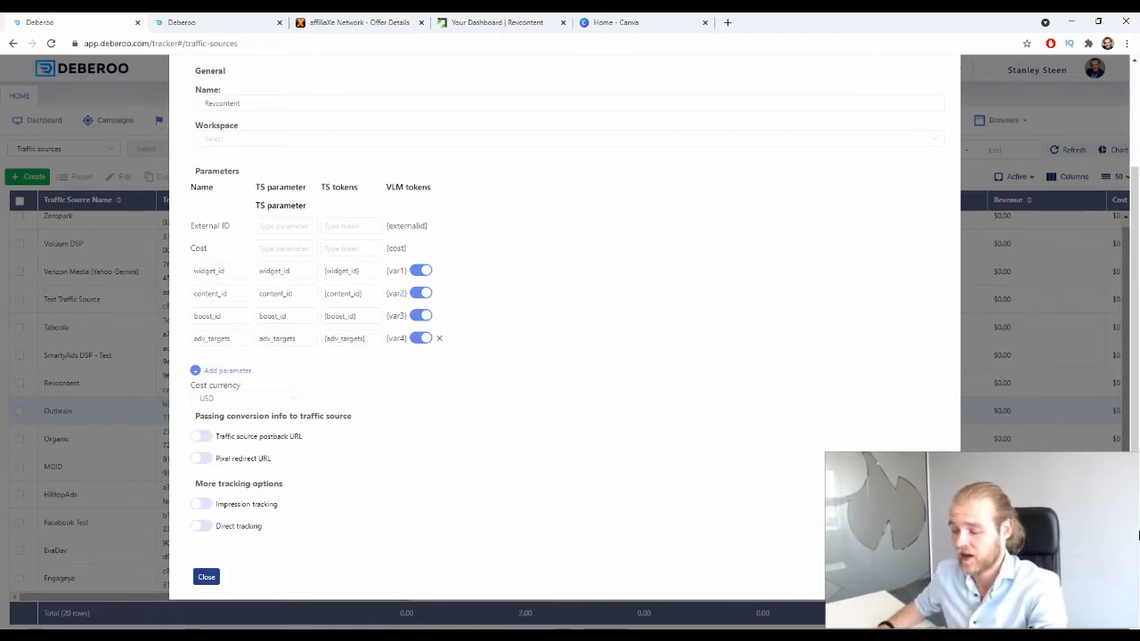
{"action": "left_click", "coordinate": [205, 576]}
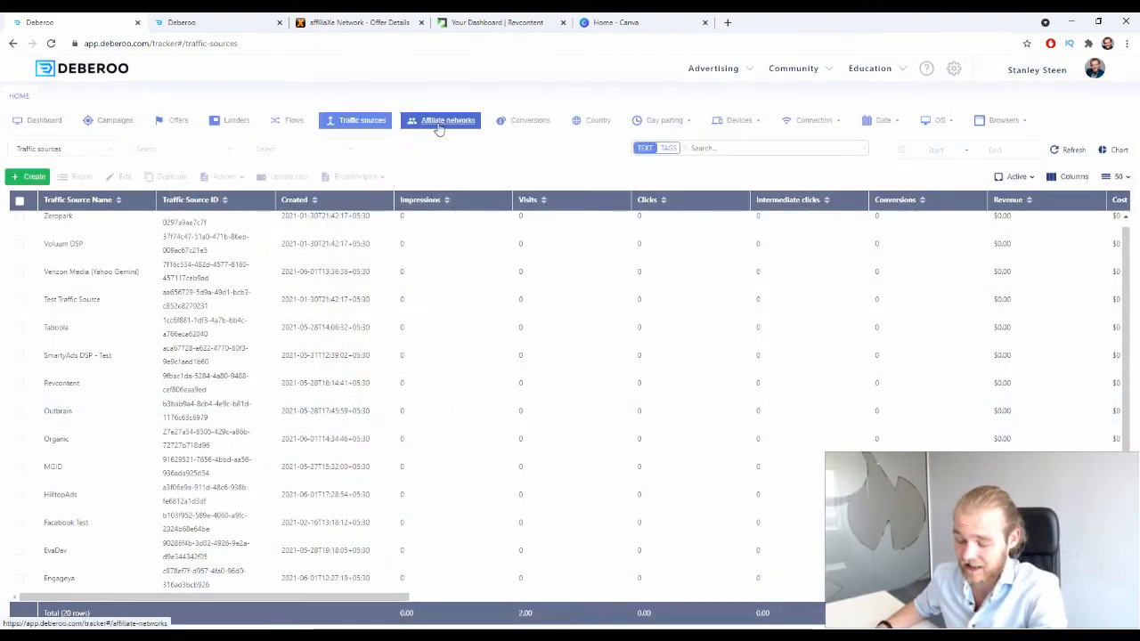
Step: Start a new offer in the tracker with the Initial workspace and affiliaXe as its affiliate network
{"action": "left_click", "coordinate": [174, 120]}
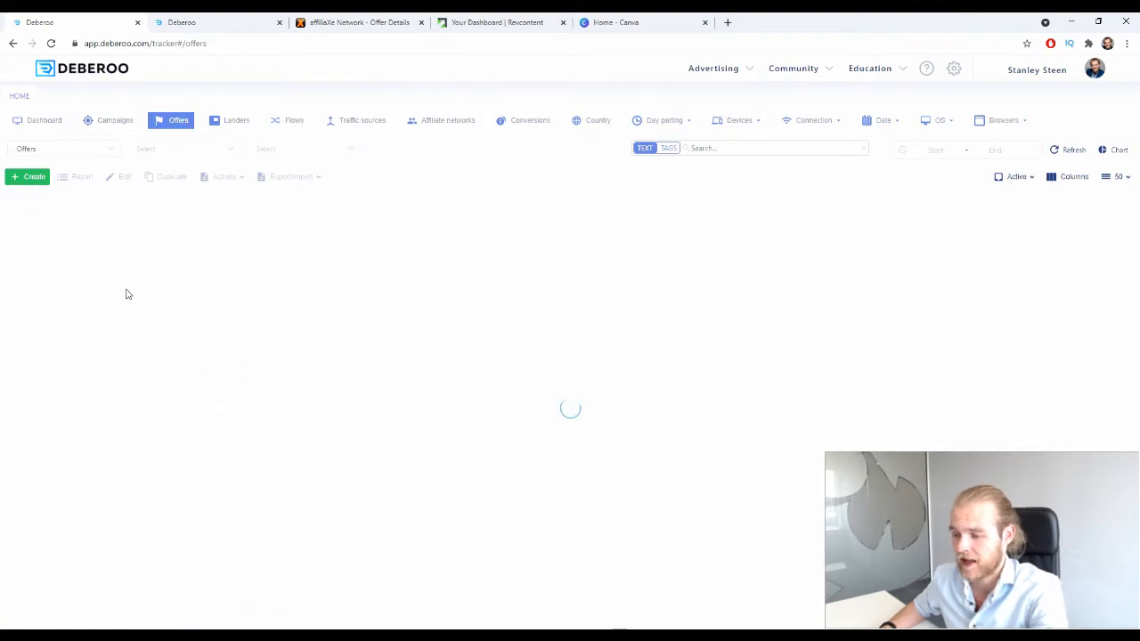
{"action": "left_click", "coordinate": [36, 178]}
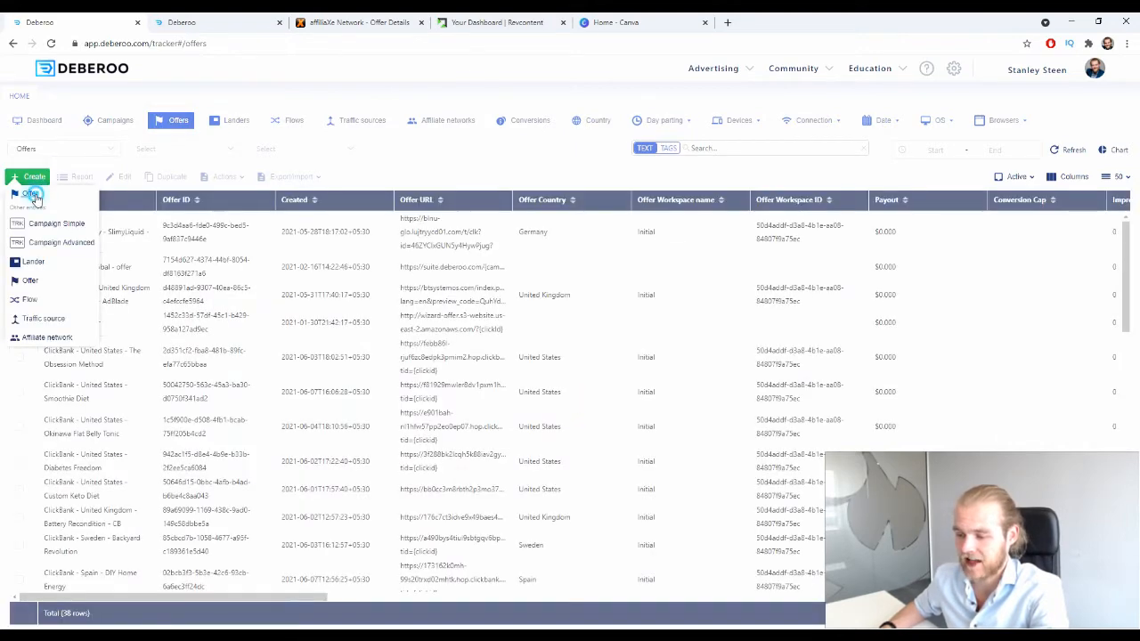
{"action": "left_click", "coordinate": [32, 197]}
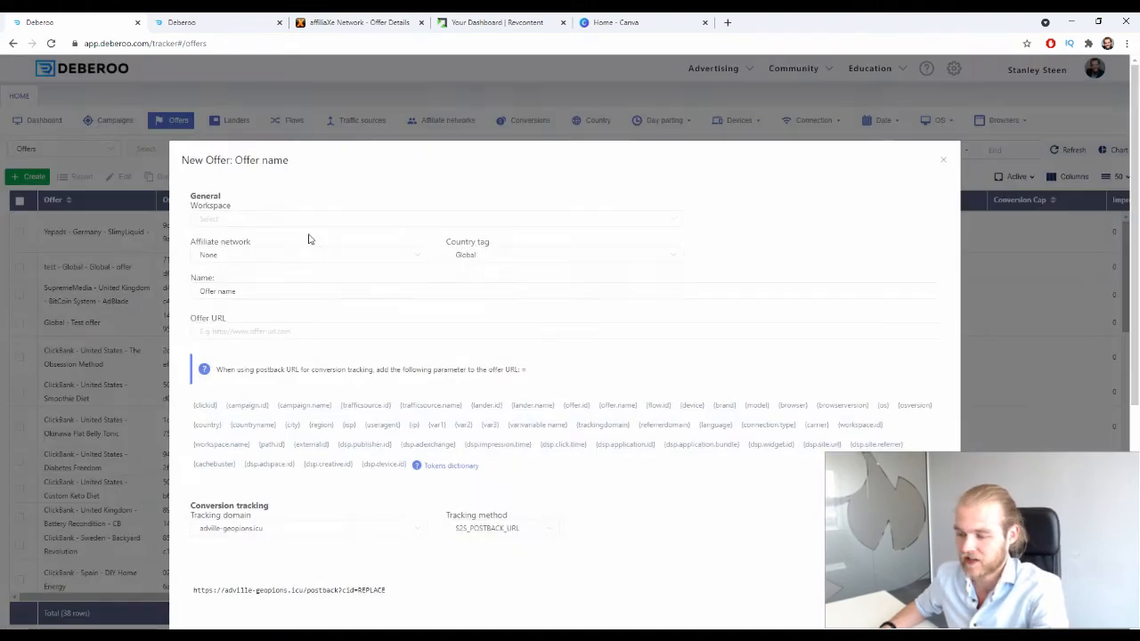
{"action": "left_click", "coordinate": [280, 220]}
{"action": "left_click", "coordinate": [251, 248]}
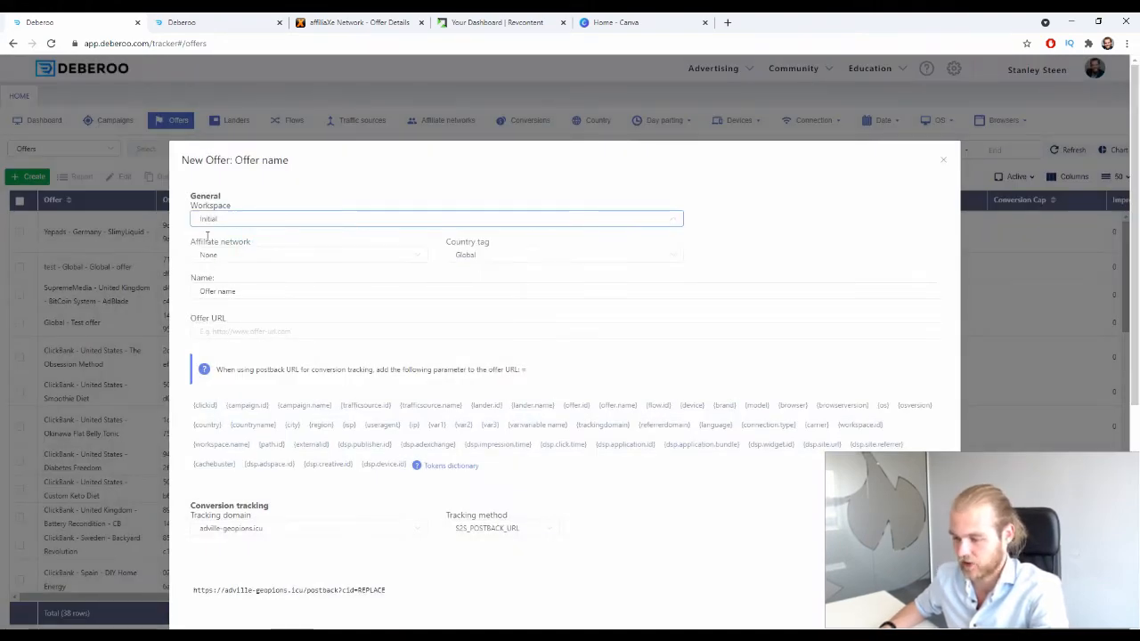
{"action": "left_click", "coordinate": [261, 256]}
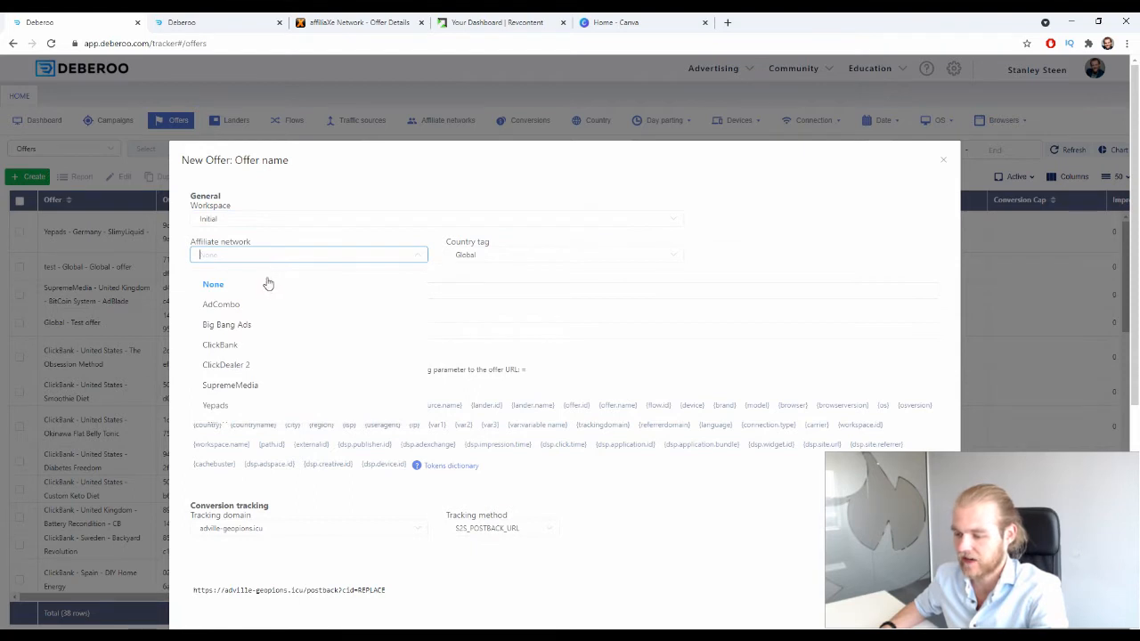
{"action": "scroll", "coordinate": [271, 399], "scroll_direction": "down", "scroll_amount": 1}
{"action": "left_click", "coordinate": [248, 389]}
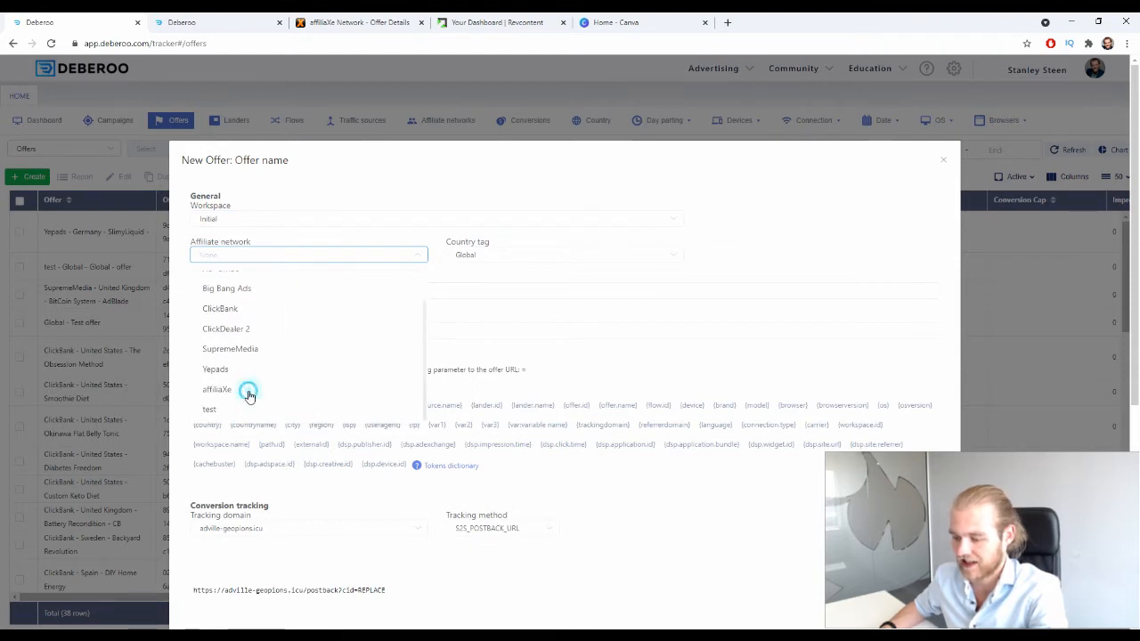
Step: Set the new offer's country tag to United States and its name to Norton Anti-Virus
{"action": "left_click", "coordinate": [528, 266]}
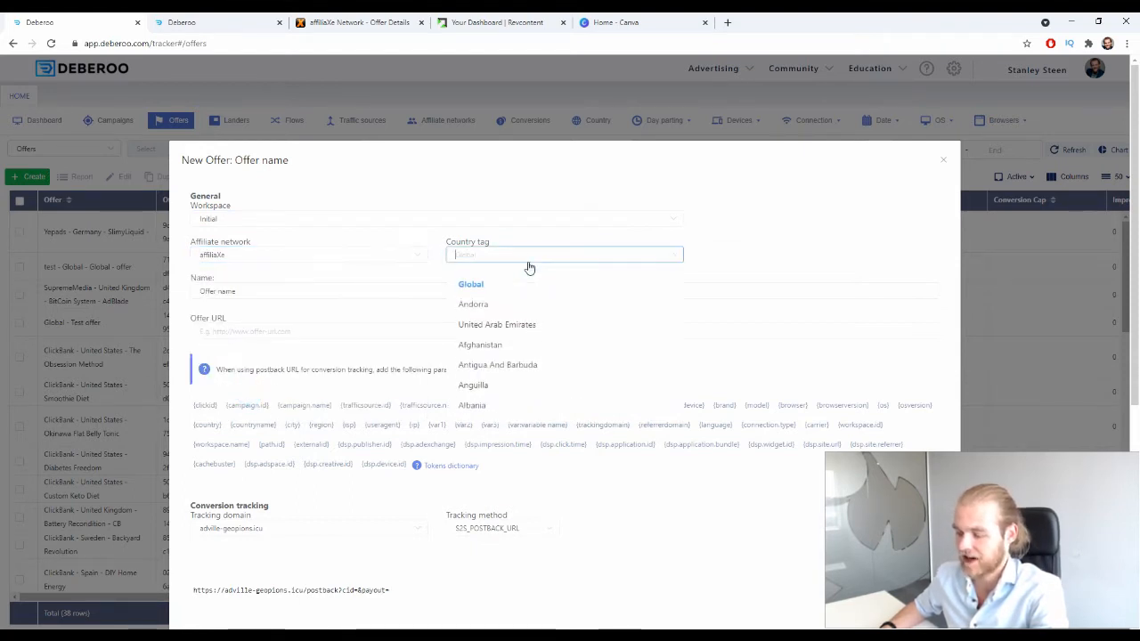
{"action": "type", "text": "unite"}
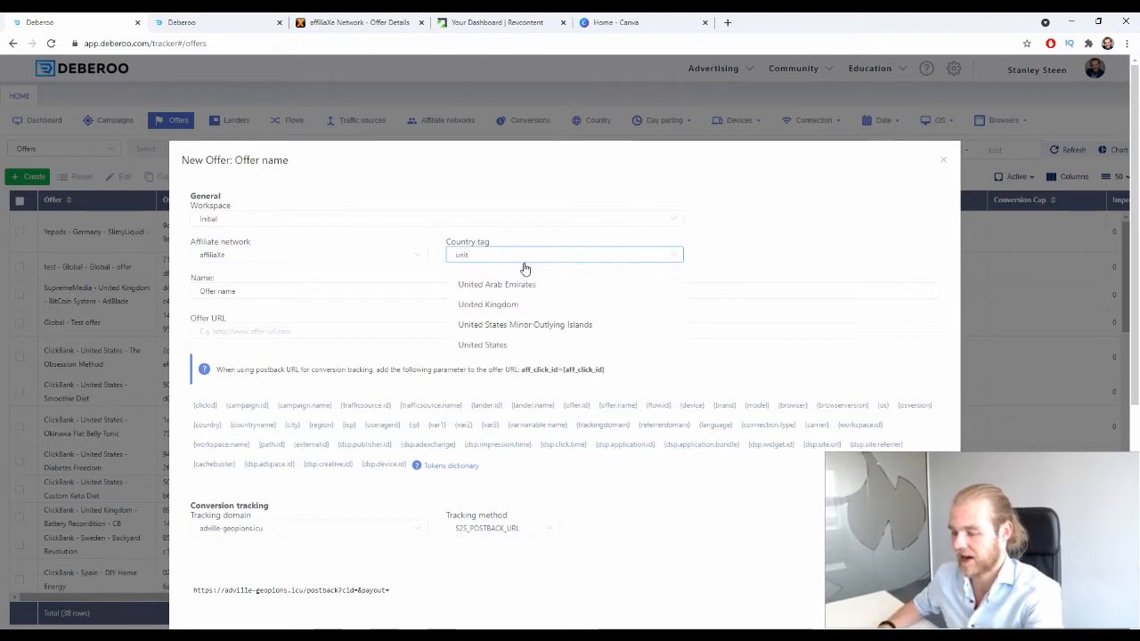
{"action": "left_click", "coordinate": [517, 346]}
{"action": "left_click", "coordinate": [252, 293]}
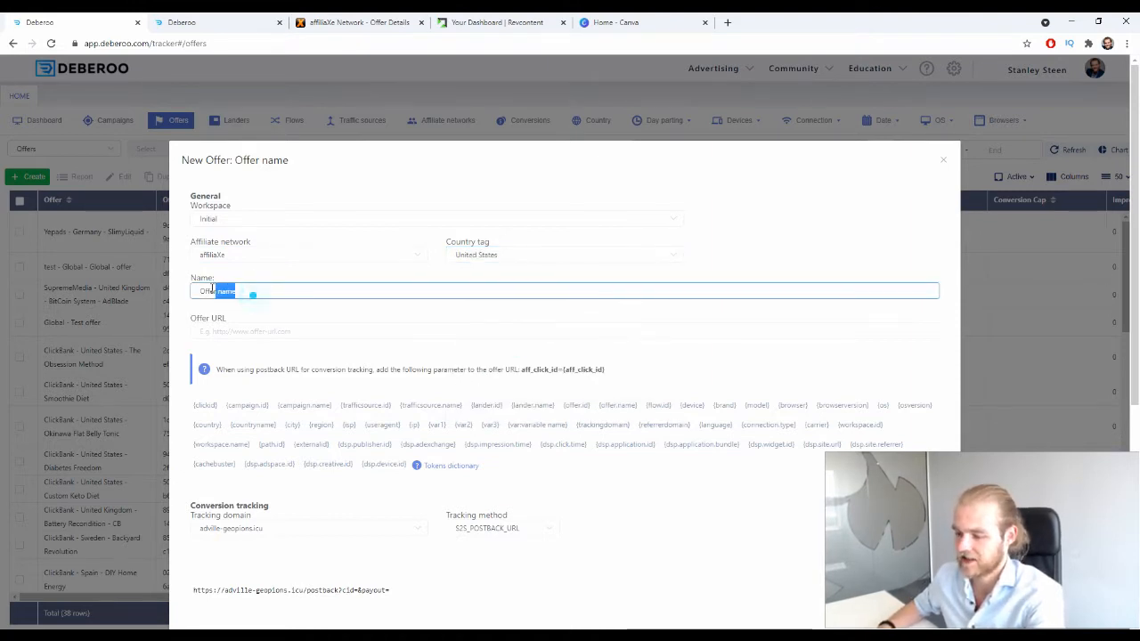
{"action": "type", "text": "Nor"}
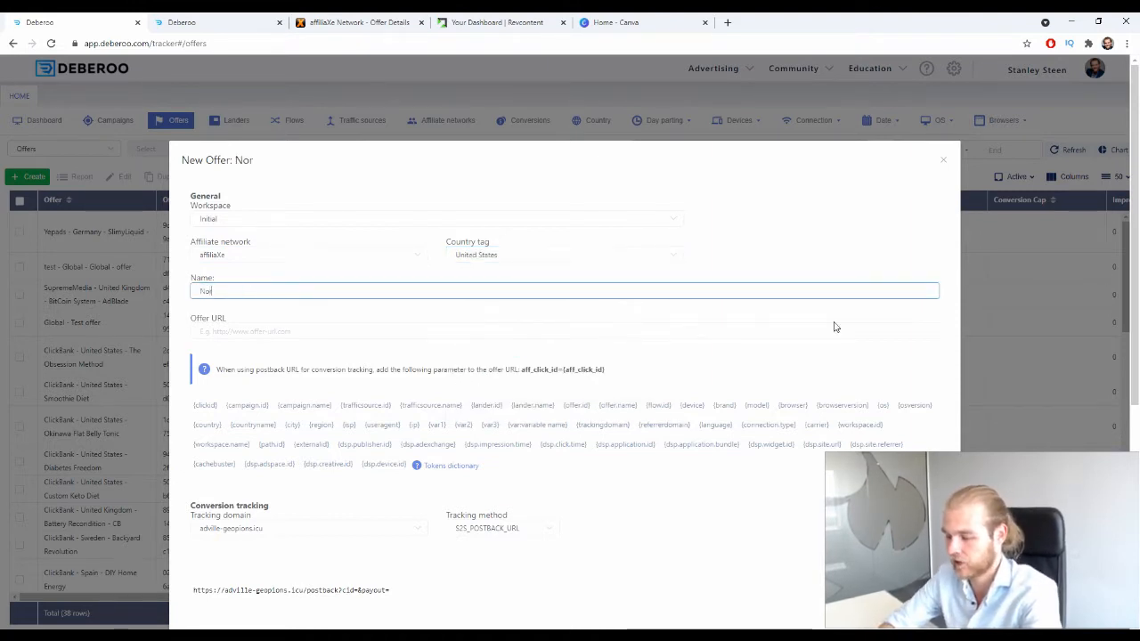
{"action": "type", "text": "ton Anti-Virus"}
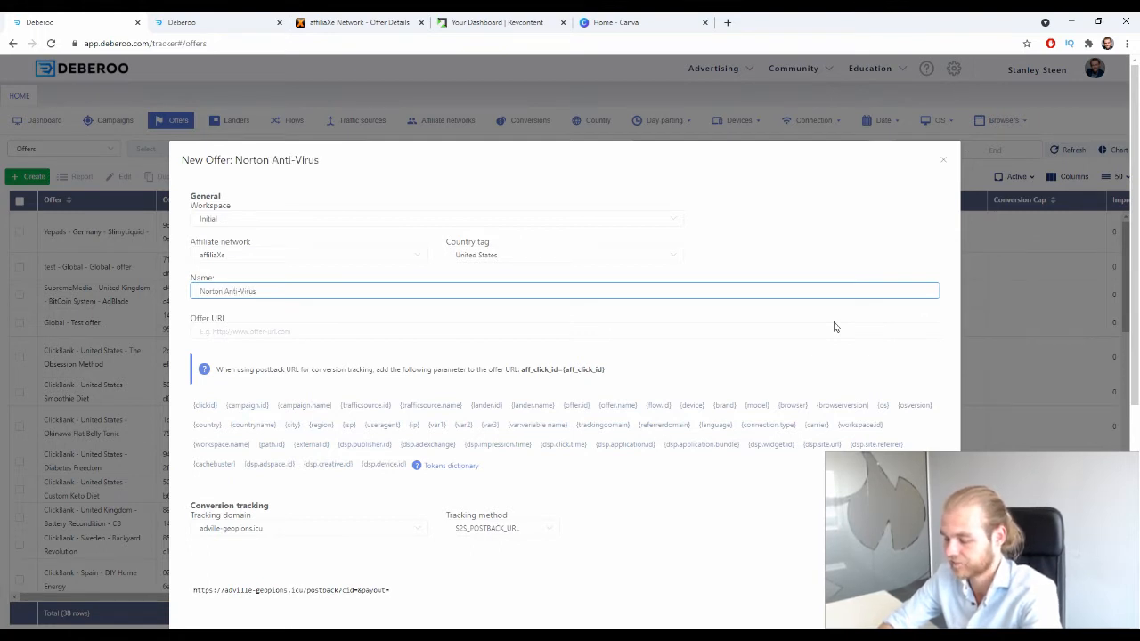
Step: Copy the Norton Antivirus tracking link from affiliaXe and enter it as the offer URL, ending with a question mark
{"action": "left_click", "coordinate": [303, 330]}
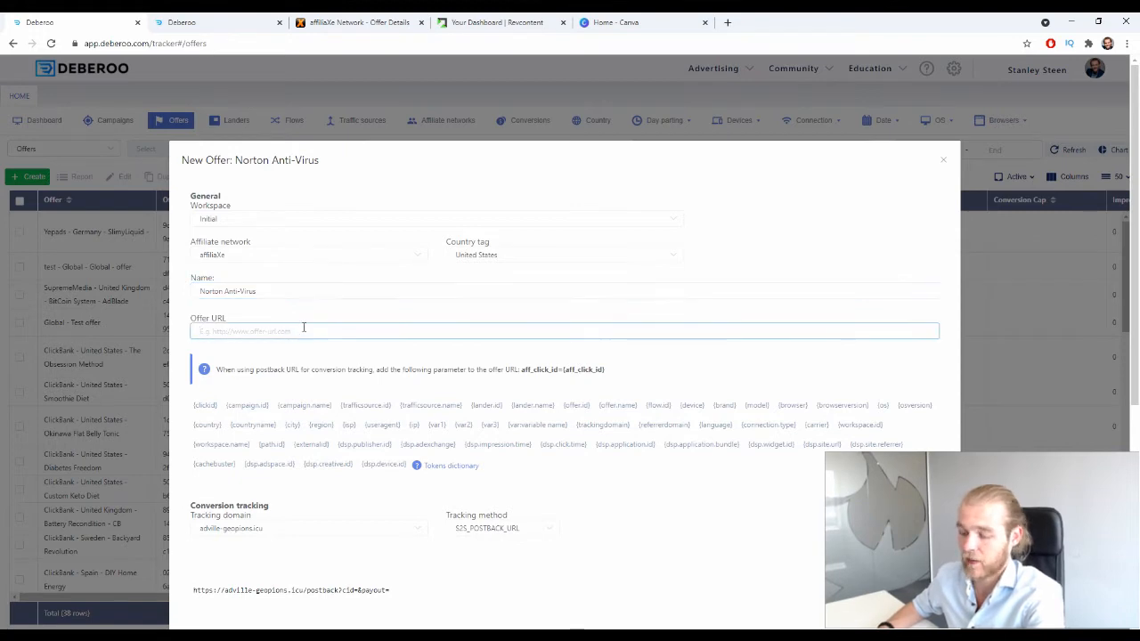
{"action": "left_click", "coordinate": [351, 22]}
{"action": "left_click", "coordinate": [404, 223]}
{"action": "key", "text": "ctrl+a"}
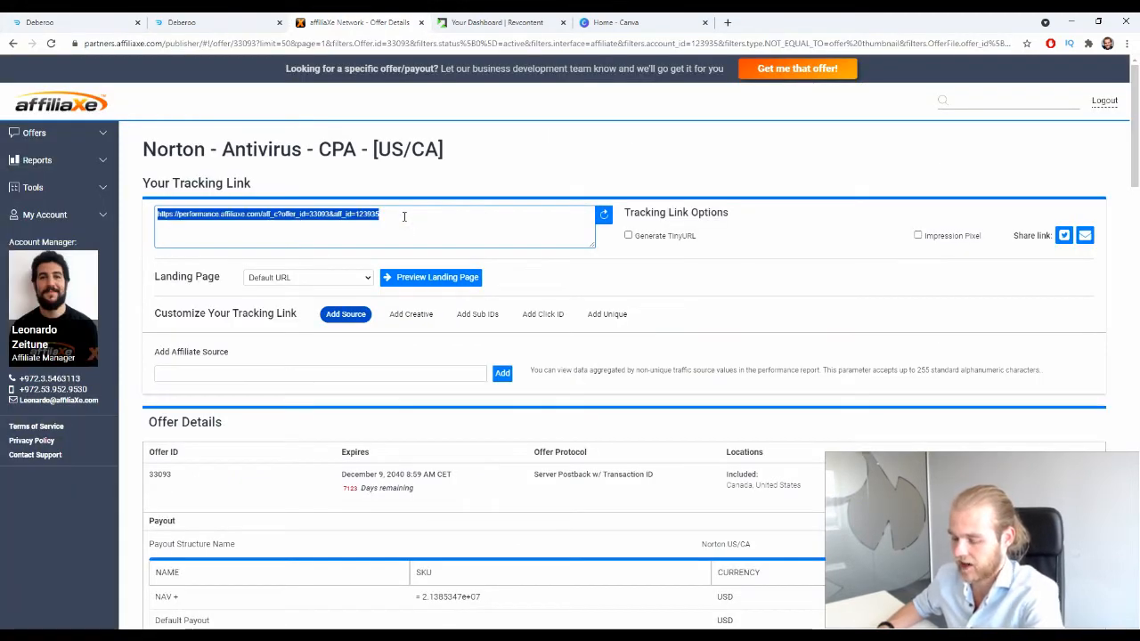
{"action": "left_click", "coordinate": [40, 22]}
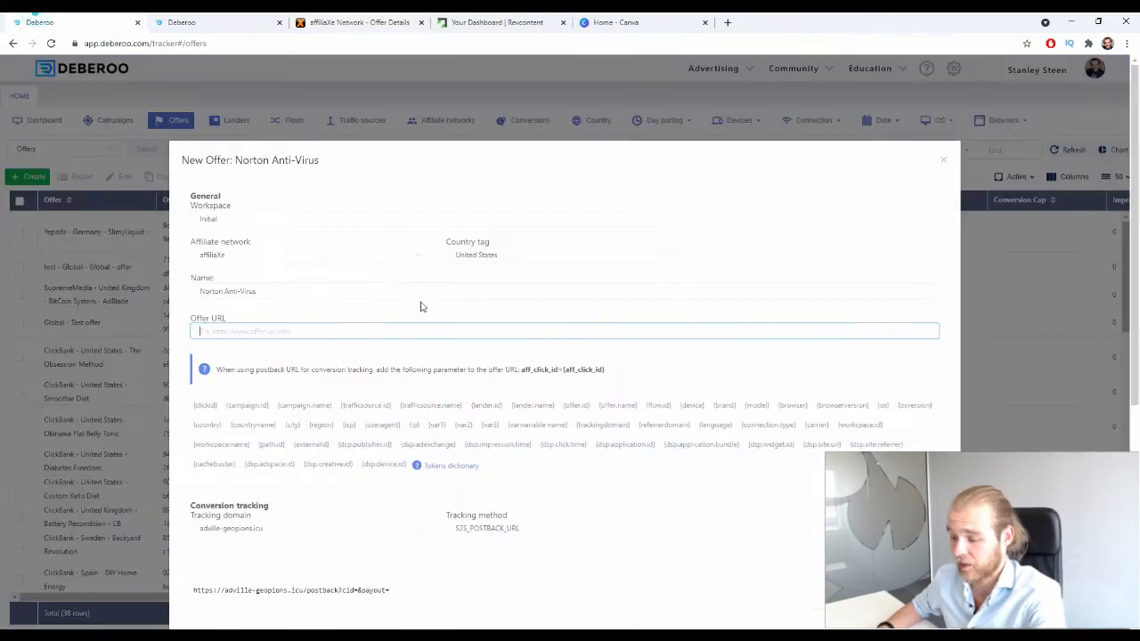
{"action": "type", "text": "https://performance.affiliaxe.com/aff_c?offer_id=33093&aff_id=123835"}
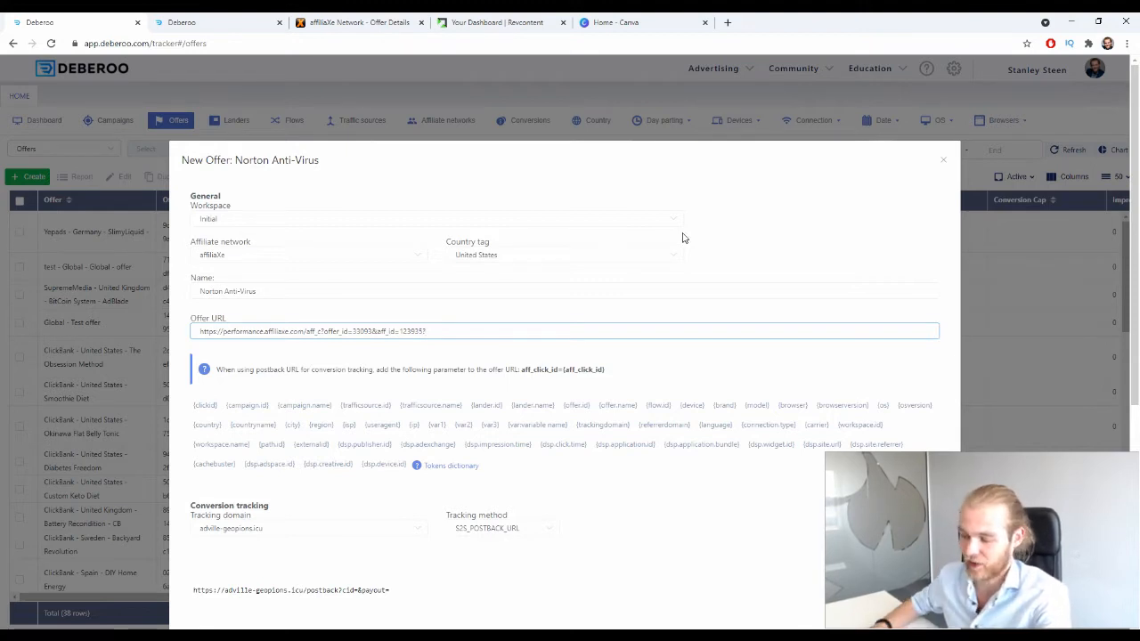
Step: Append the postback parameter aff_click_id={aff_click_id} to the end of the offer URL
{"action": "left_click_drag", "start_coordinate": [607, 370], "coordinate": [523, 381]}
{"action": "key", "text": "ctrl+c"}
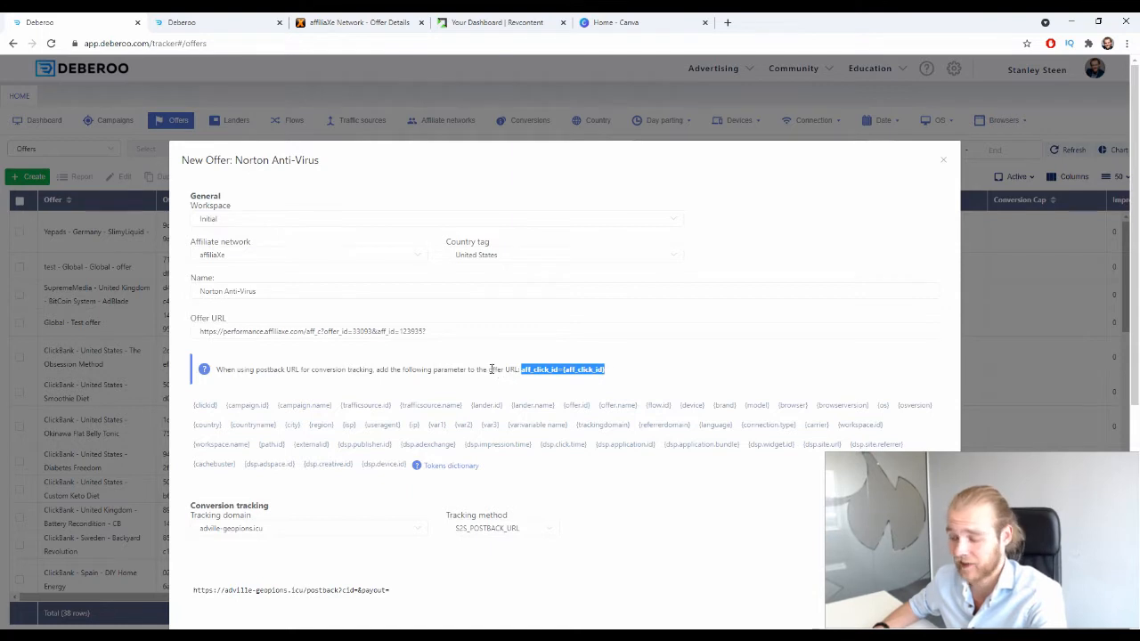
{"action": "left_click", "coordinate": [446, 327]}
{"action": "key", "text": "ctrl+v"}
{"action": "left_click_drag", "start_coordinate": [425, 334], "coordinate": [486, 332]}
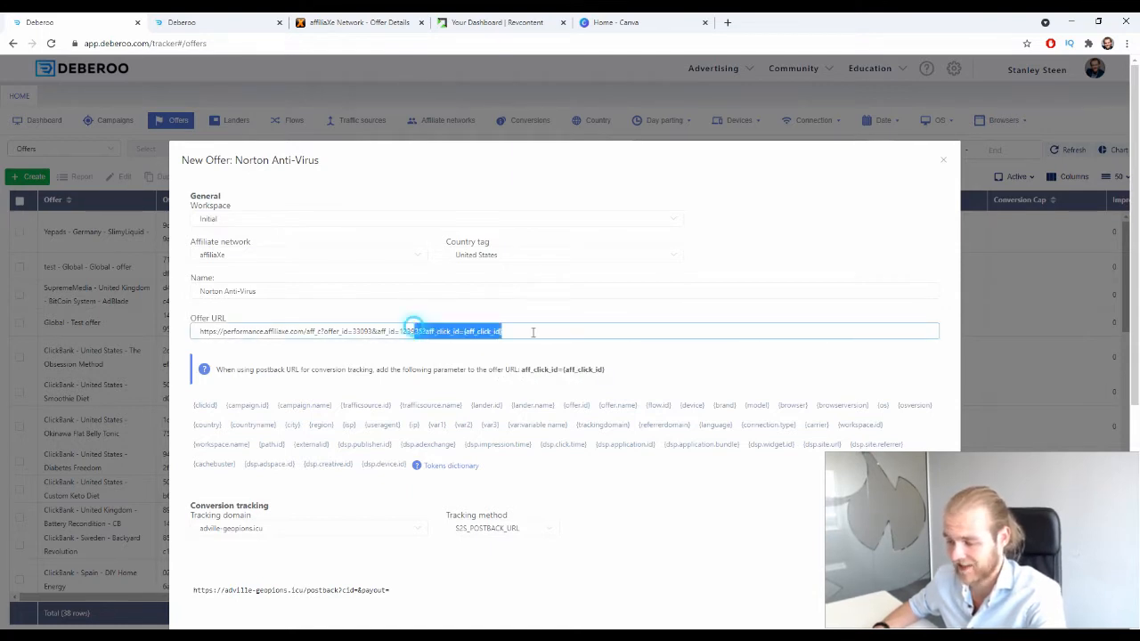
{"action": "left_click", "coordinate": [541, 331]}
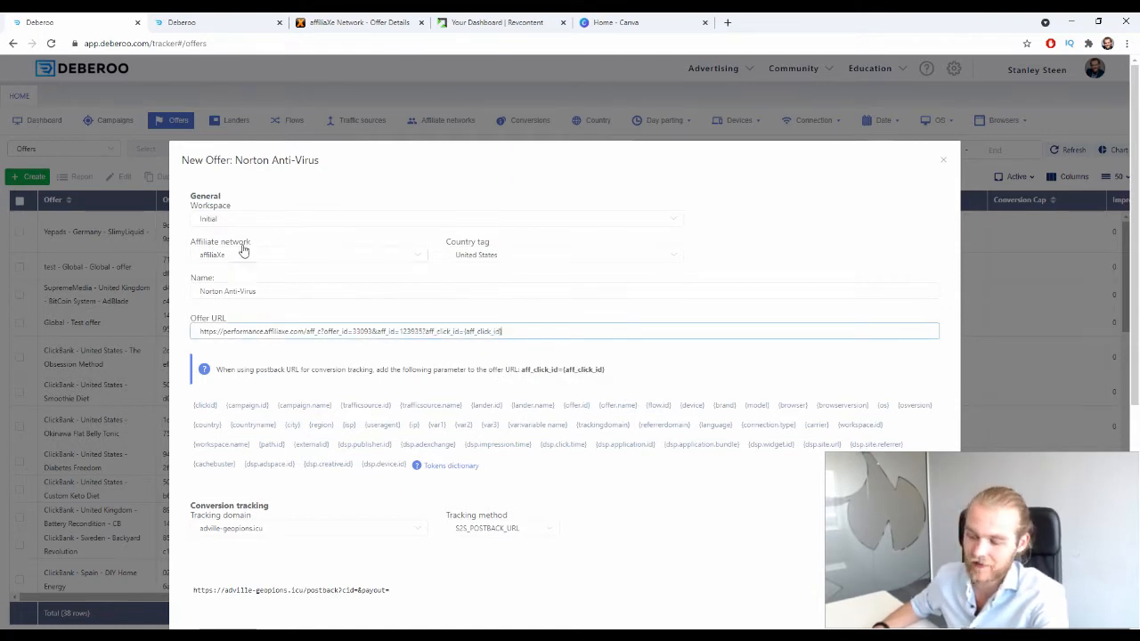
Step: Check the postback parameter note against the offer URL, and finish the Norton Anti-Virus offer with the remaining settings at their defaults
{"action": "left_click_drag", "start_coordinate": [522, 369], "coordinate": [624, 369]}
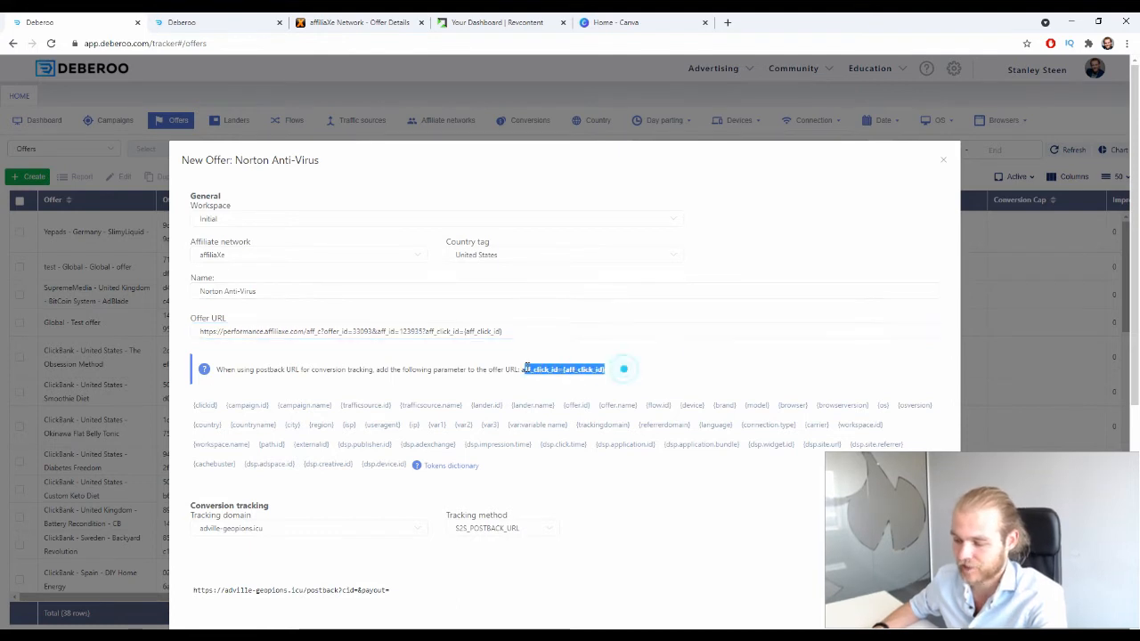
{"action": "left_click", "coordinate": [664, 361]}
{"action": "left_click_drag", "start_coordinate": [641, 371], "coordinate": [216, 381]}
{"action": "left_click", "coordinate": [200, 365]}
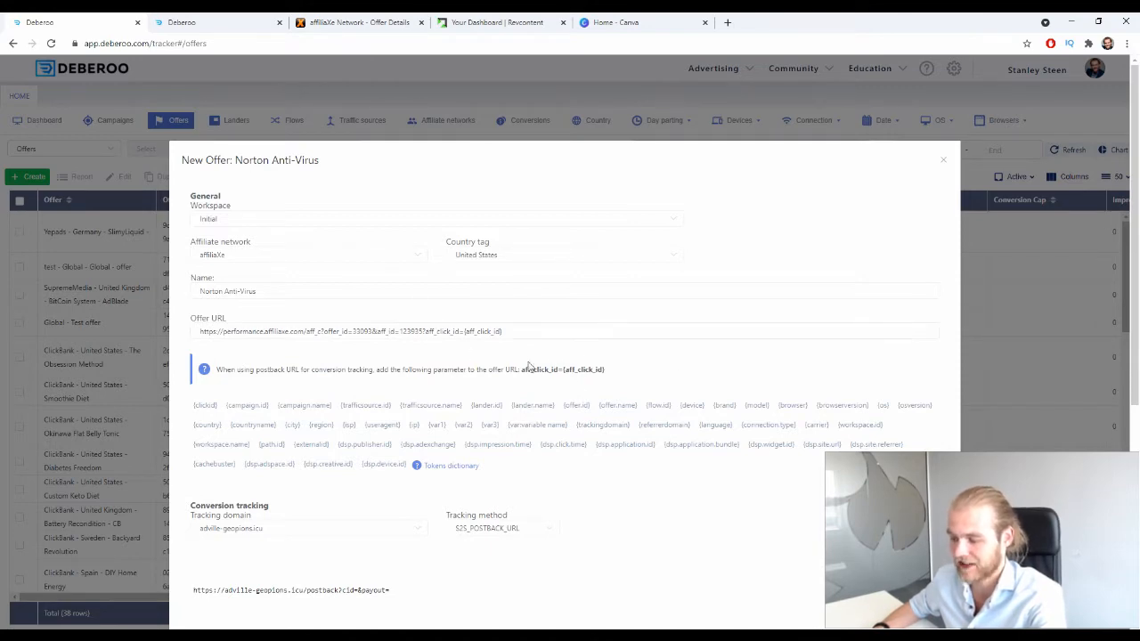
{"action": "scroll", "coordinate": [546, 265], "scroll_direction": "down", "scroll_amount": 4}
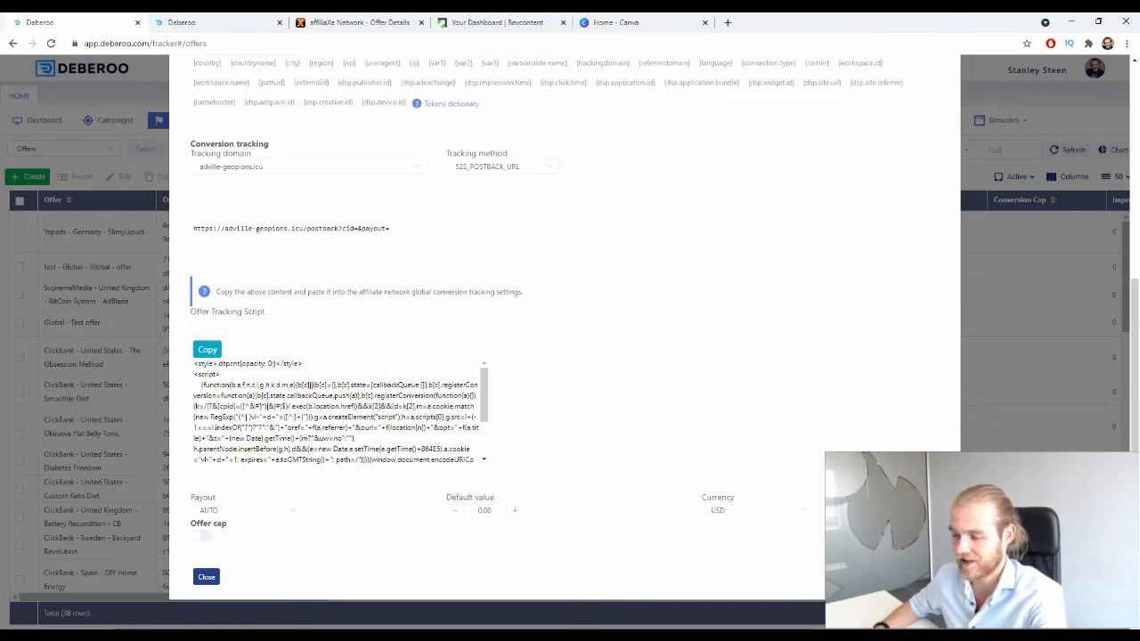
{"action": "left_click", "coordinate": [207, 578]}
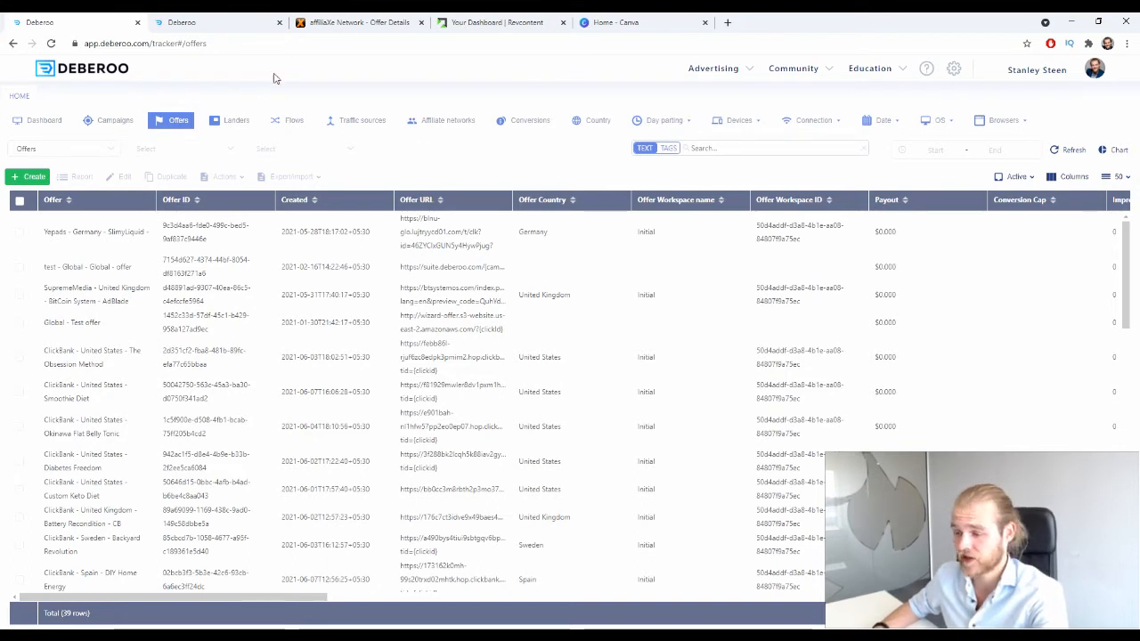
Step: Switch to the landing page builder and filter its landing page templates by the Antivirus vertical
{"action": "left_click", "coordinate": [231, 30]}
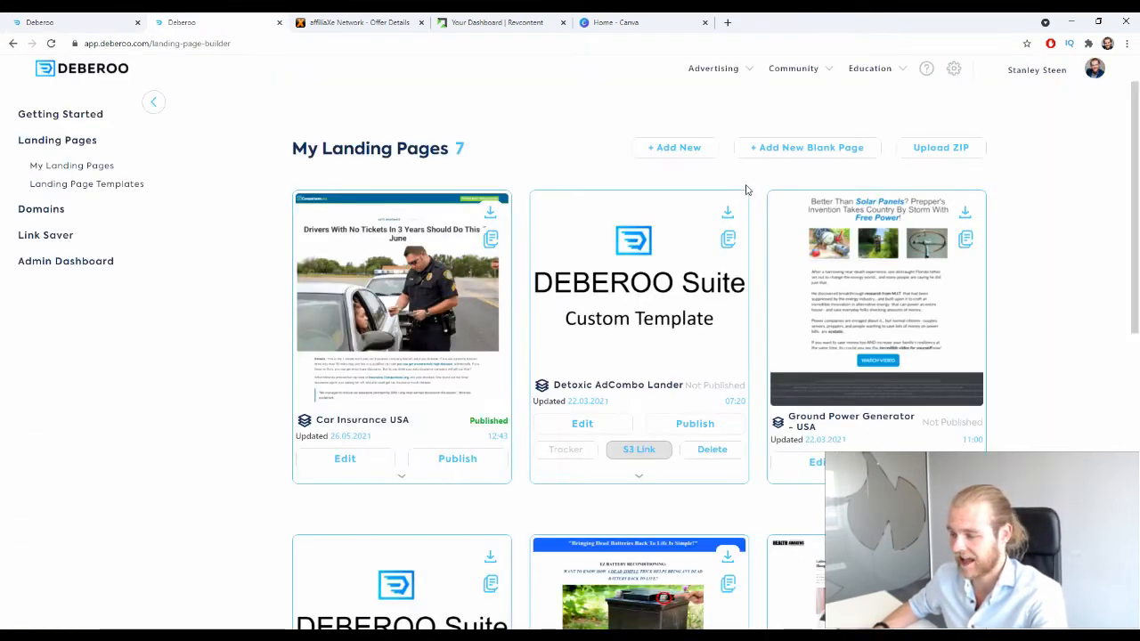
{"action": "left_click", "coordinate": [99, 184]}
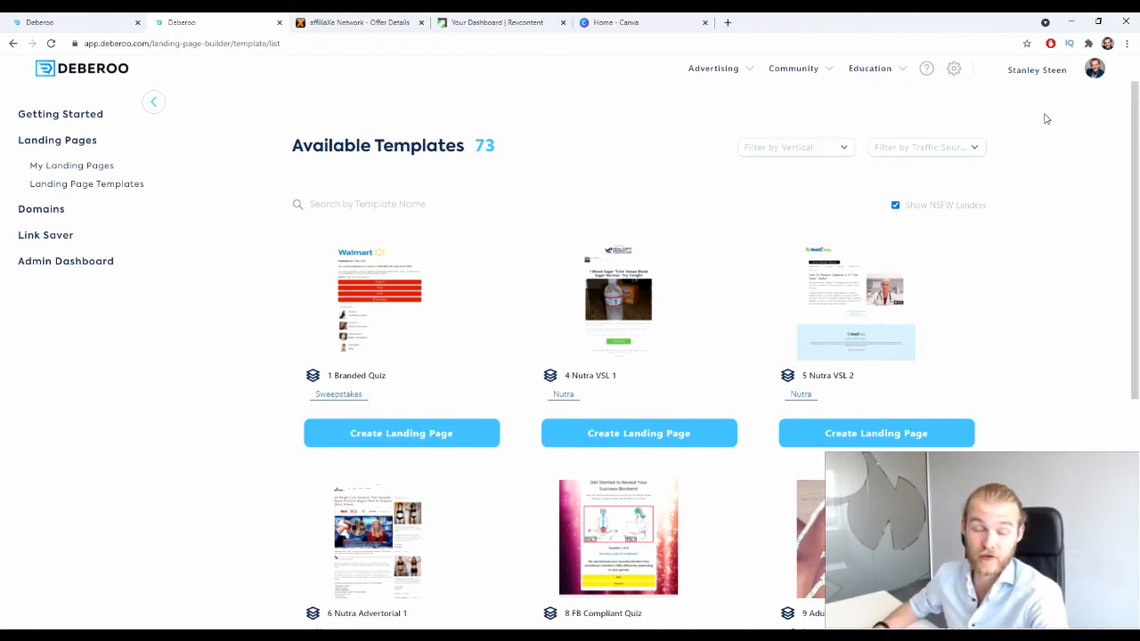
{"action": "left_click", "coordinate": [820, 149]}
{"action": "scroll", "coordinate": [826, 184], "scroll_direction": "down", "scroll_amount": 2}
{"action": "scroll", "coordinate": [827, 184], "scroll_direction": "down", "scroll_amount": 1}
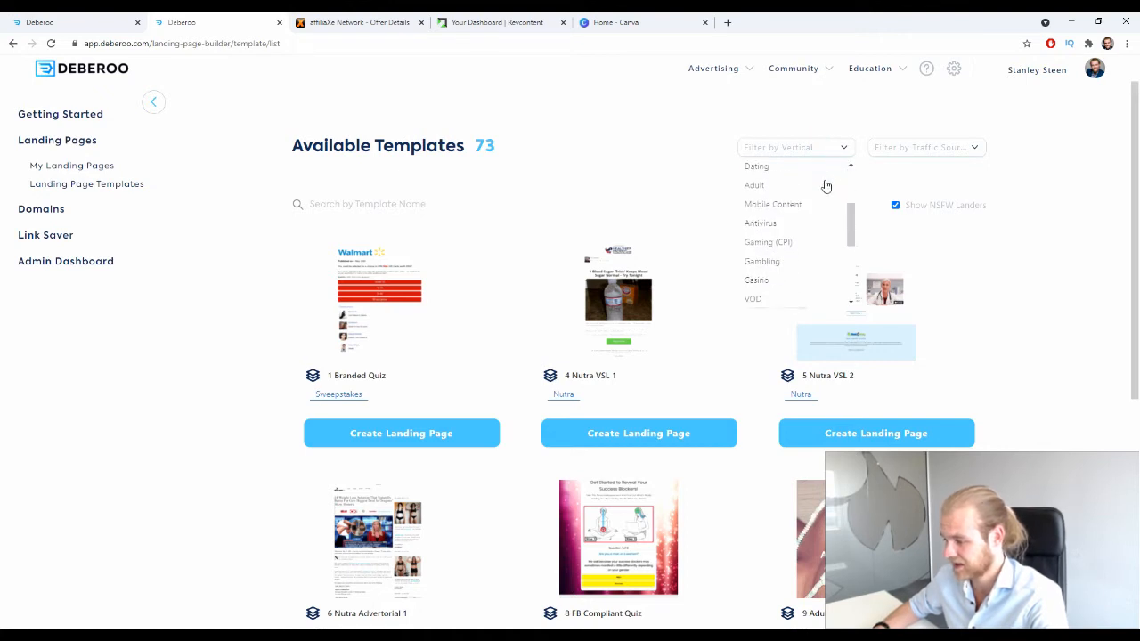
{"action": "left_click", "coordinate": [771, 223]}
{"action": "left_click", "coordinate": [1069, 177]}
{"action": "scroll", "coordinate": [1066, 175], "scroll_direction": "down", "scroll_amount": 1}
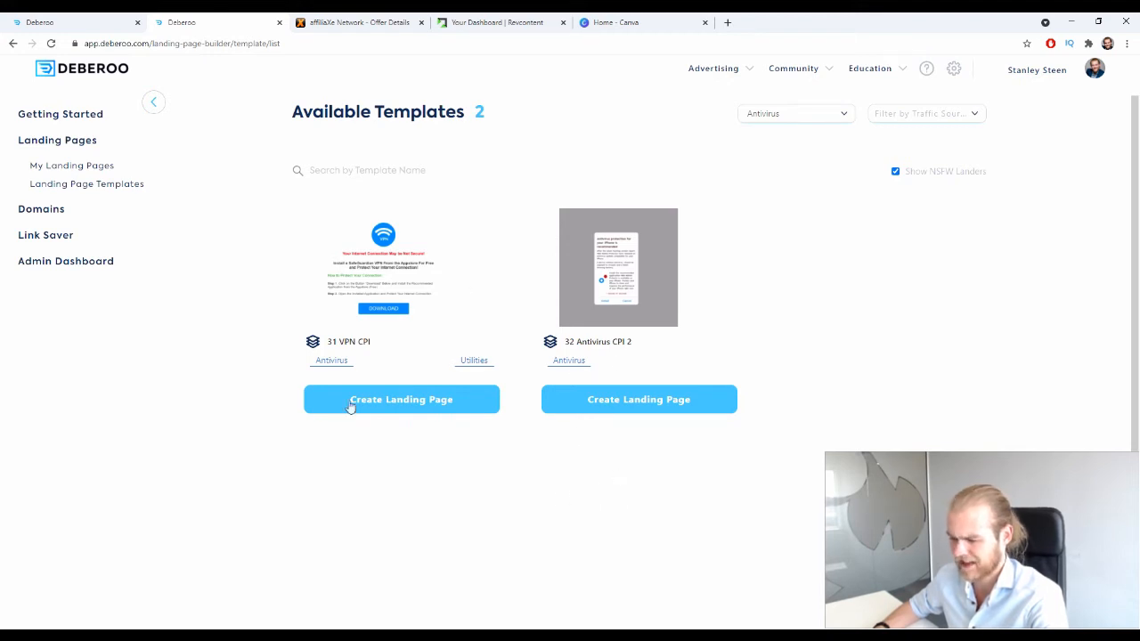
Step: Create a landing page named Norton Anti-Virus from the 31 VPN CPI template
{"action": "left_click", "coordinate": [401, 400]}
{"action": "left_click", "coordinate": [510, 342]}
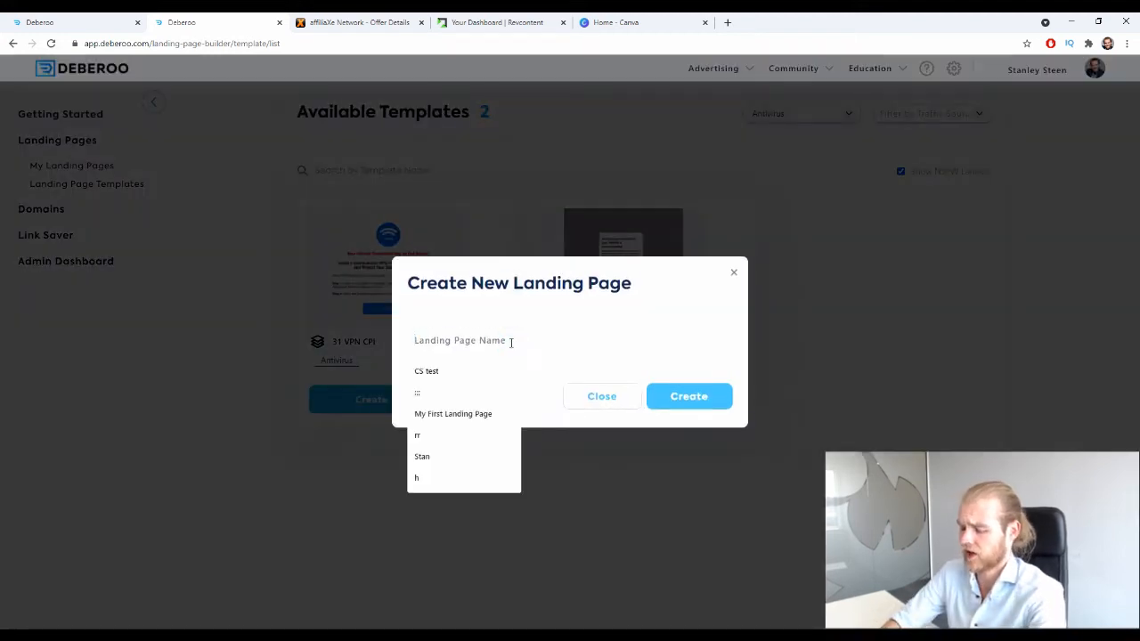
{"action": "type", "text": "Notron"}
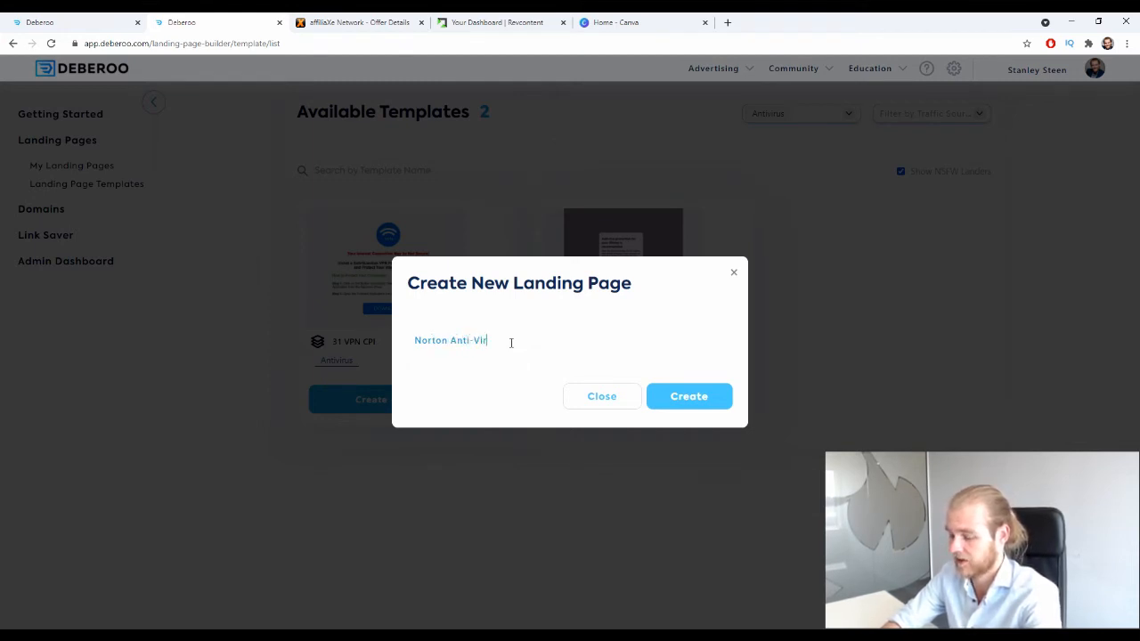
{"action": "left_click", "coordinate": [649, 399]}
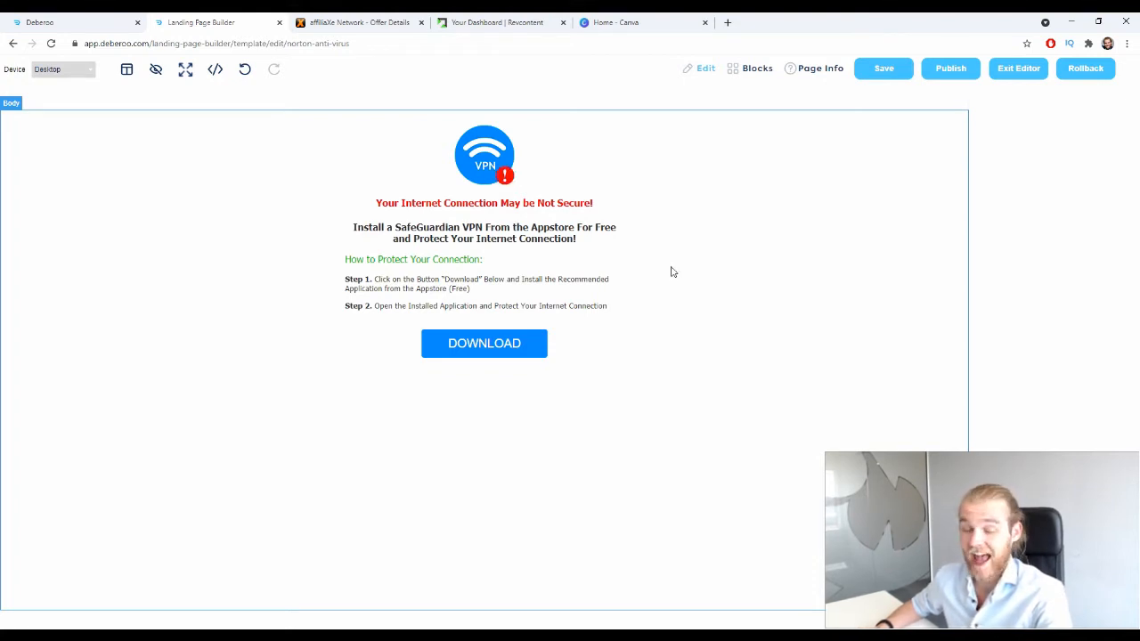
Step: Open the landing page's page info and examine the Destination URL setting
{"action": "left_click", "coordinate": [821, 77]}
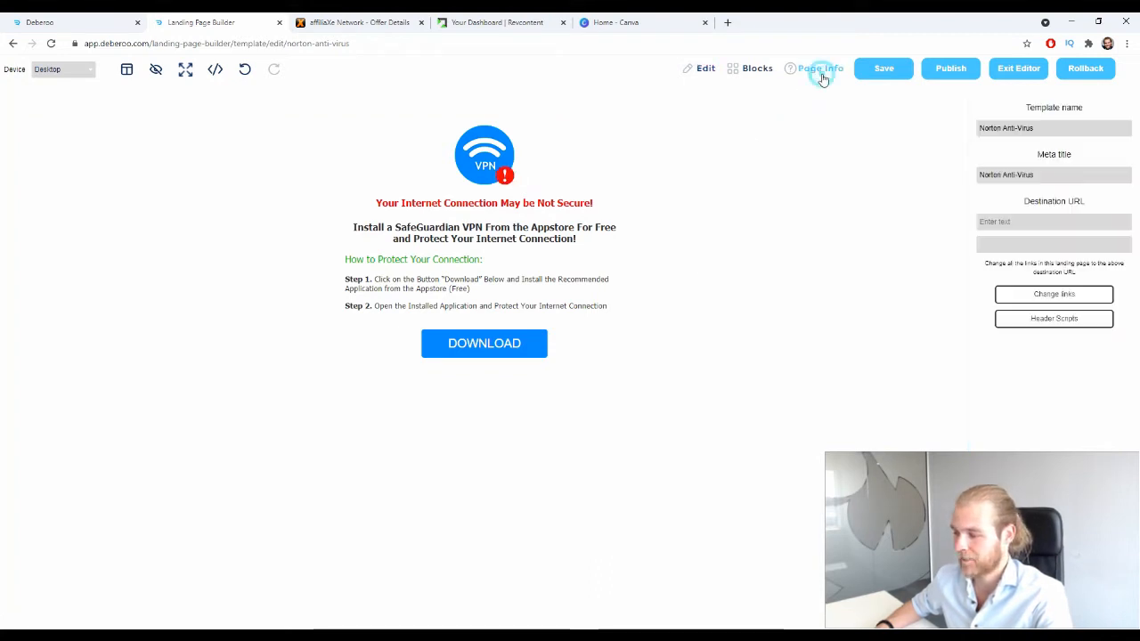
{"action": "left_click_drag", "start_coordinate": [1021, 201], "coordinate": [1091, 207]}
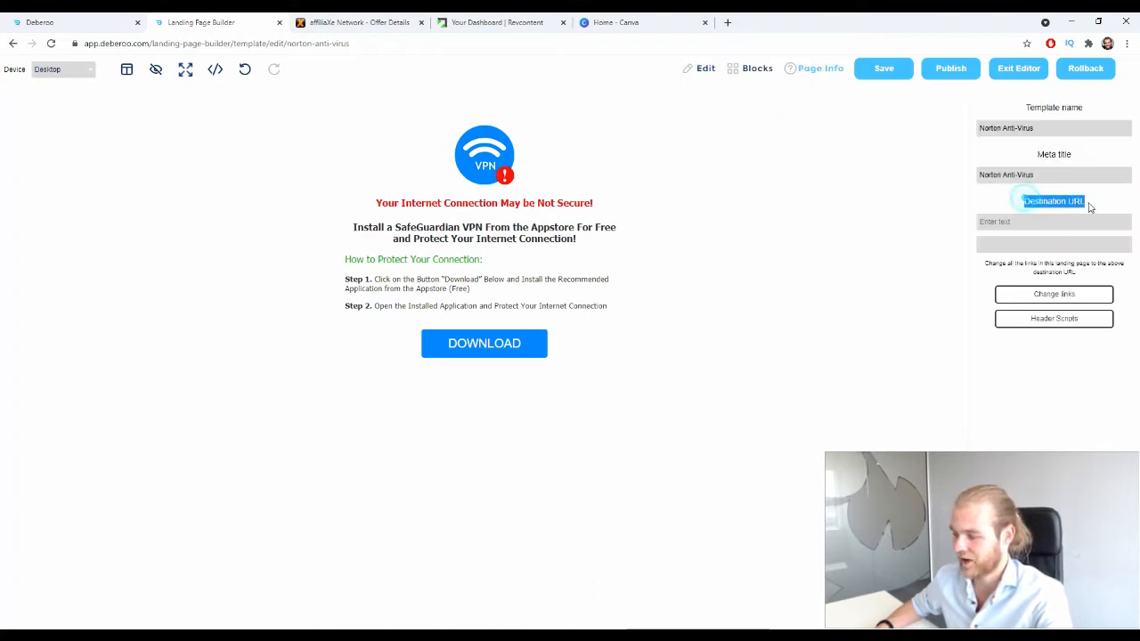
{"action": "left_click", "coordinate": [1095, 204]}
{"action": "left_click", "coordinate": [1082, 223]}
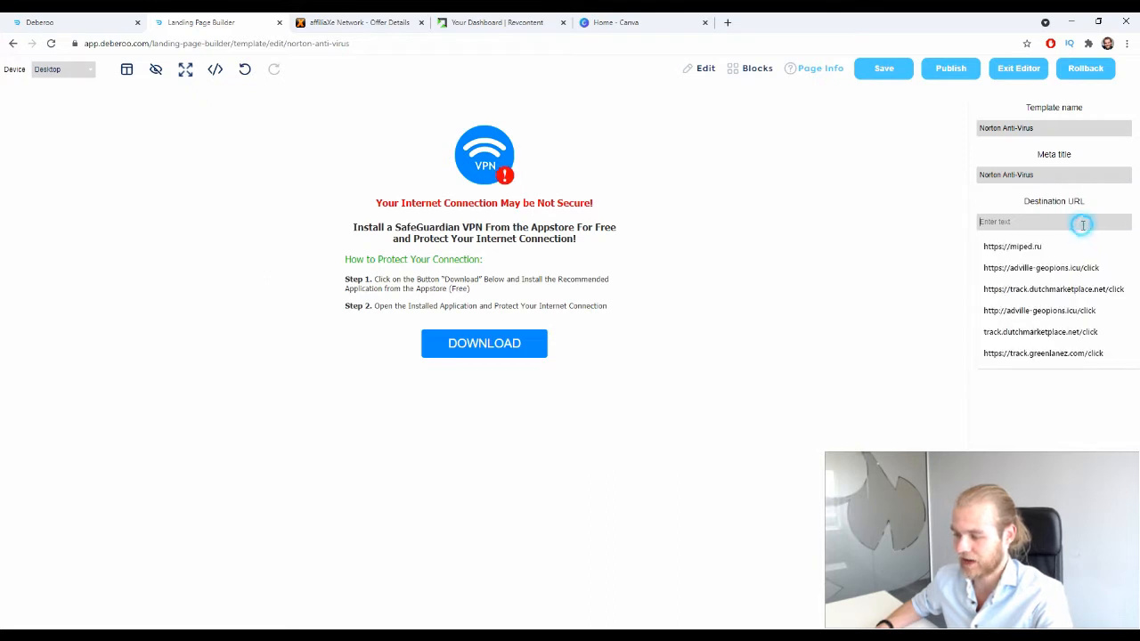
{"action": "left_click", "coordinate": [1095, 205]}
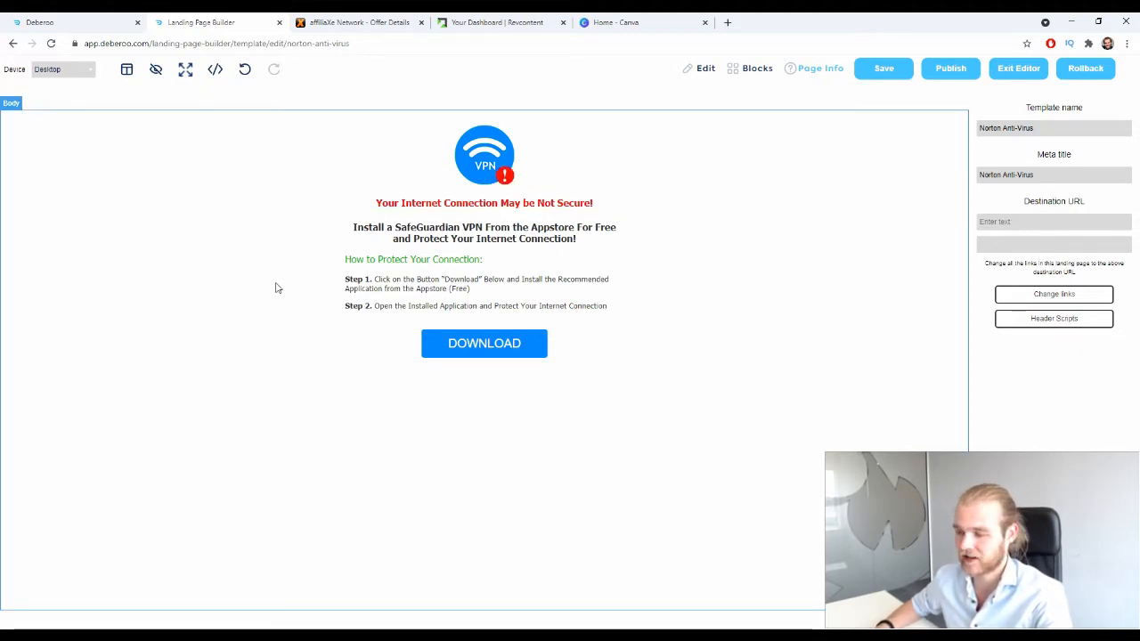
{"action": "left_click", "coordinate": [61, 20]}
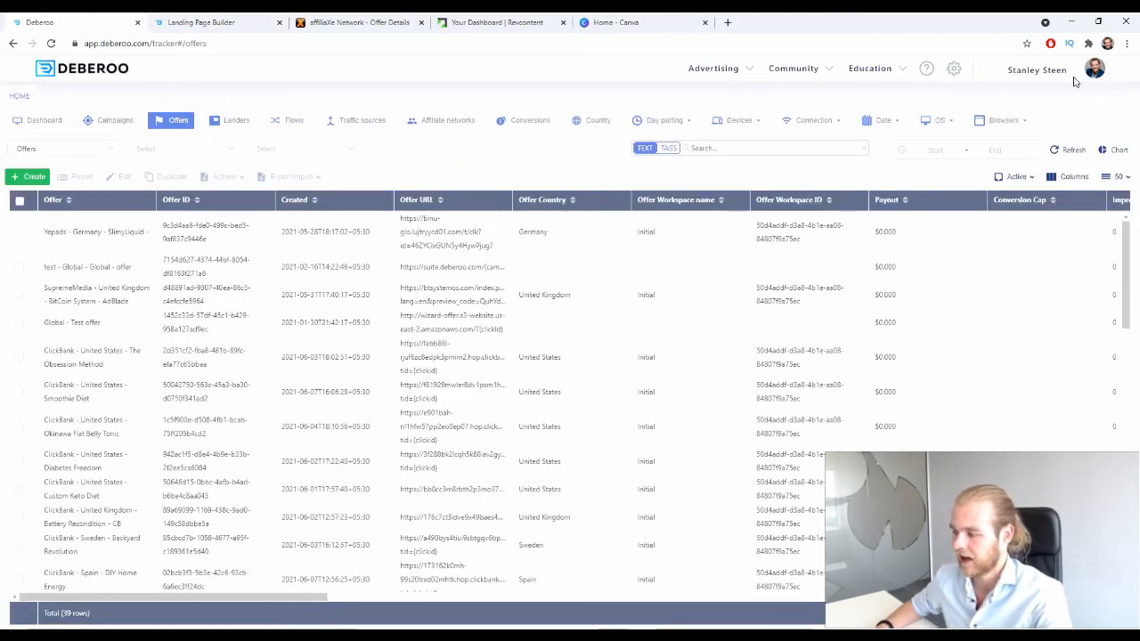
{"action": "left_click", "coordinate": [1051, 68]}
{"action": "left_click", "coordinate": [1033, 113]}
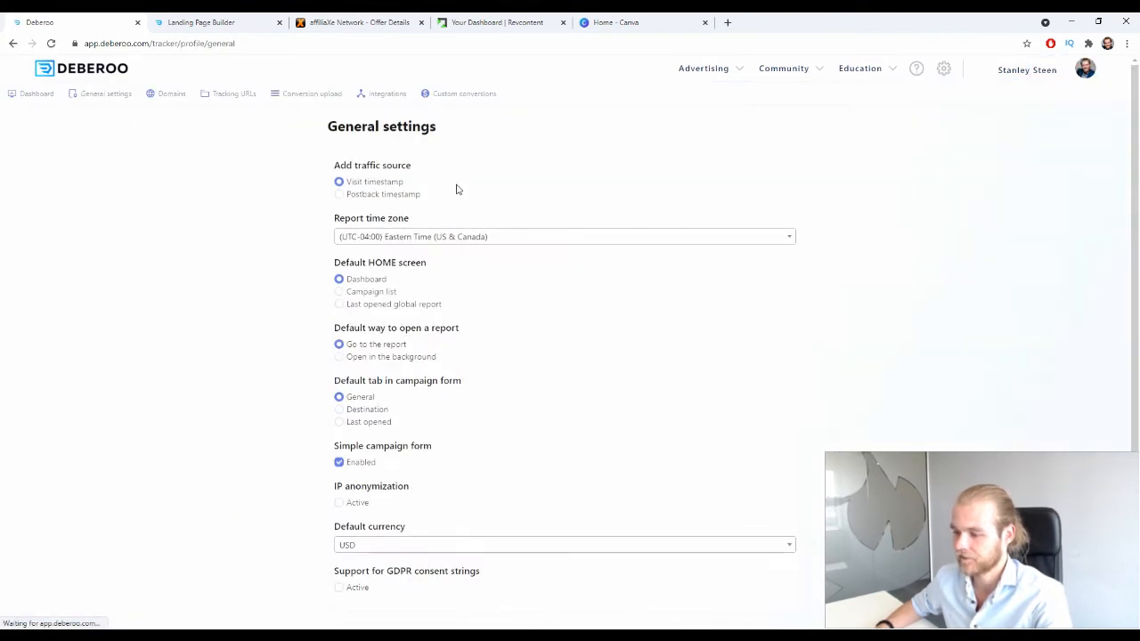
{"action": "left_click", "coordinate": [228, 100]}
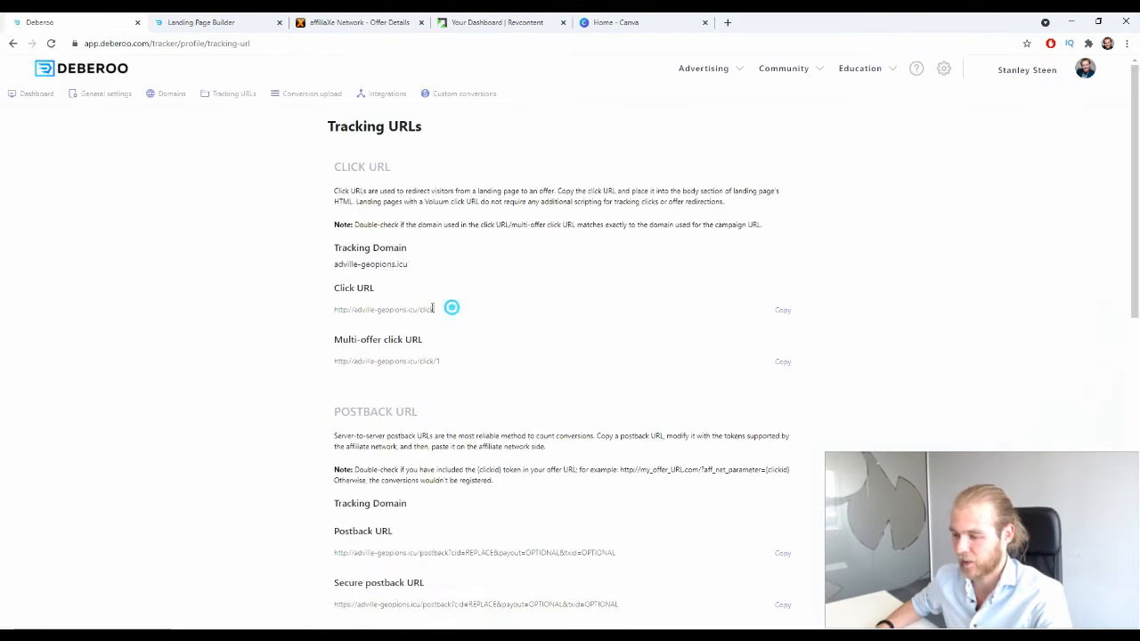
{"action": "left_click_drag", "start_coordinate": [435, 309], "coordinate": [274, 296]}
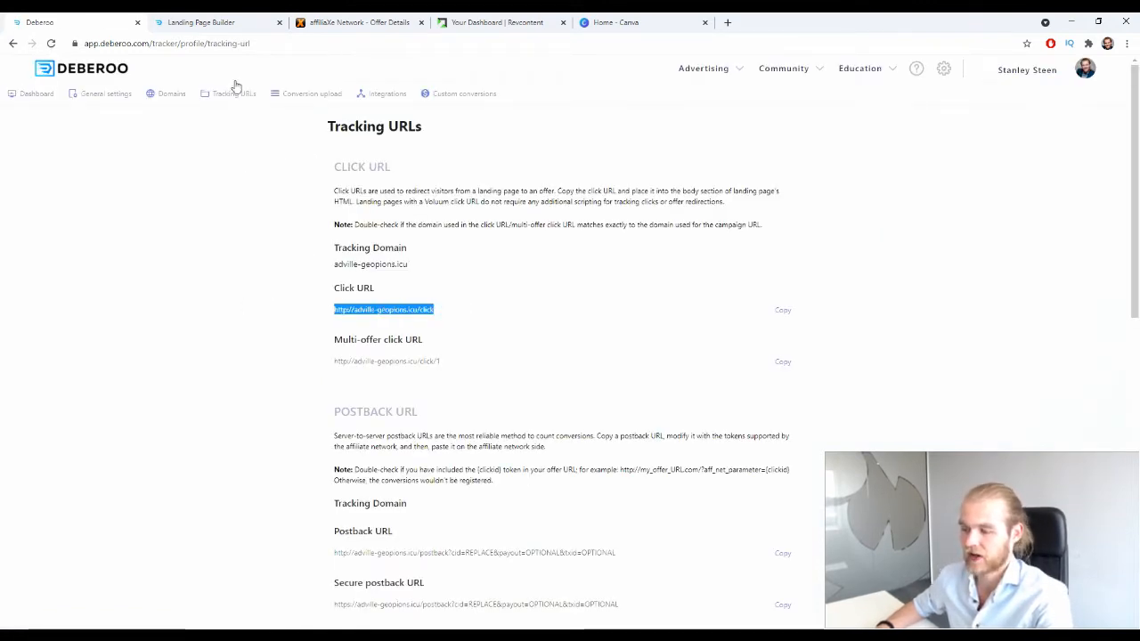
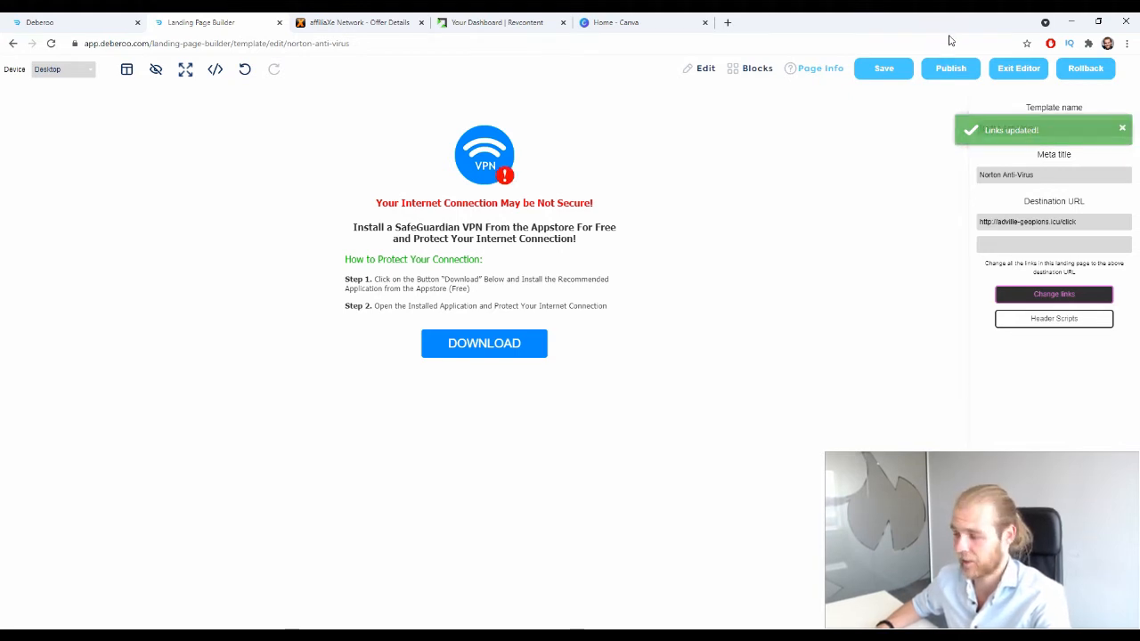
Step: Publish the landing page to the imakeshhmoney-com domain and select the address of the published page
{"action": "left_click", "coordinate": [950, 73]}
{"action": "left_click", "coordinate": [704, 351]}
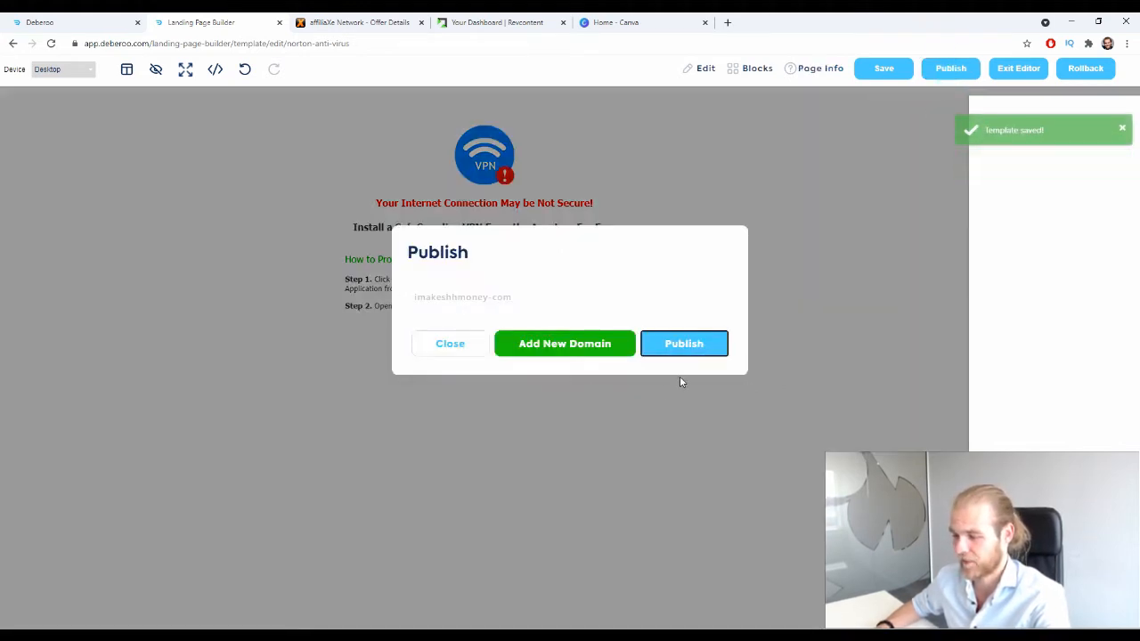
{"action": "left_click", "coordinate": [1027, 132]}
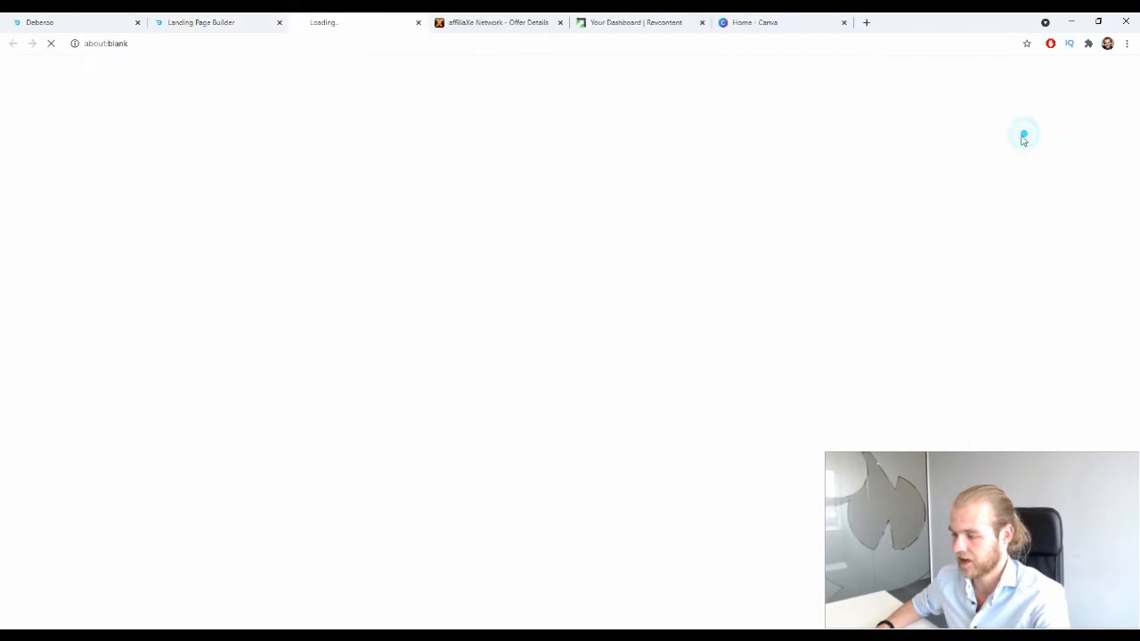
{"action": "left_click", "coordinate": [367, 45]}
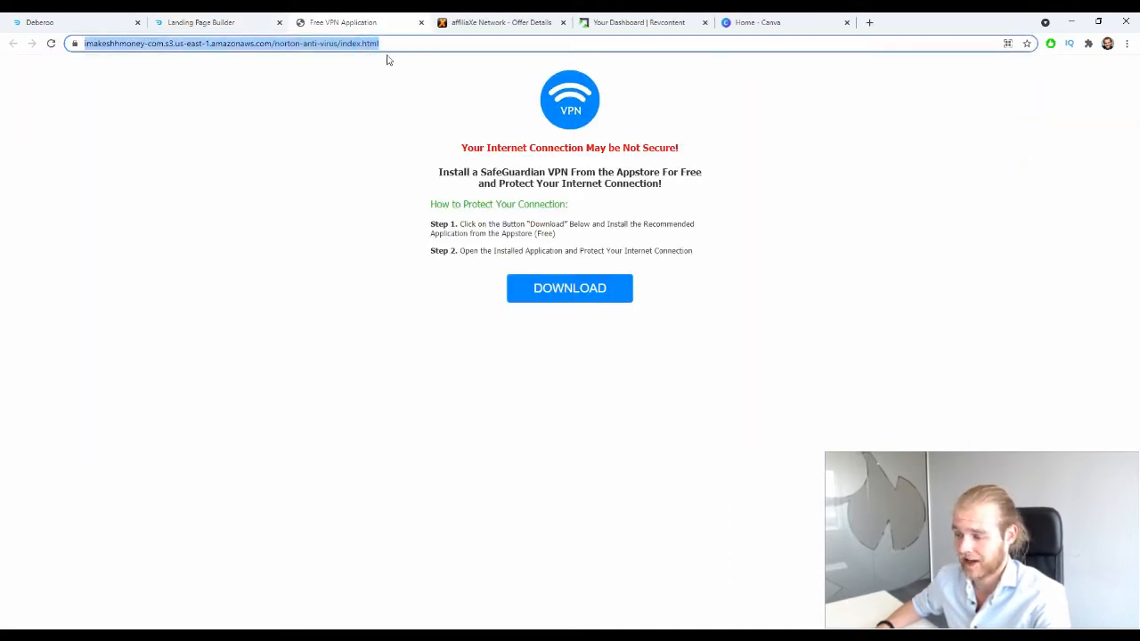
Step: Close the published page and start a new lander in the Deberoo tracker
{"action": "left_click", "coordinate": [421, 22]}
{"action": "left_click", "coordinate": [71, 23]}
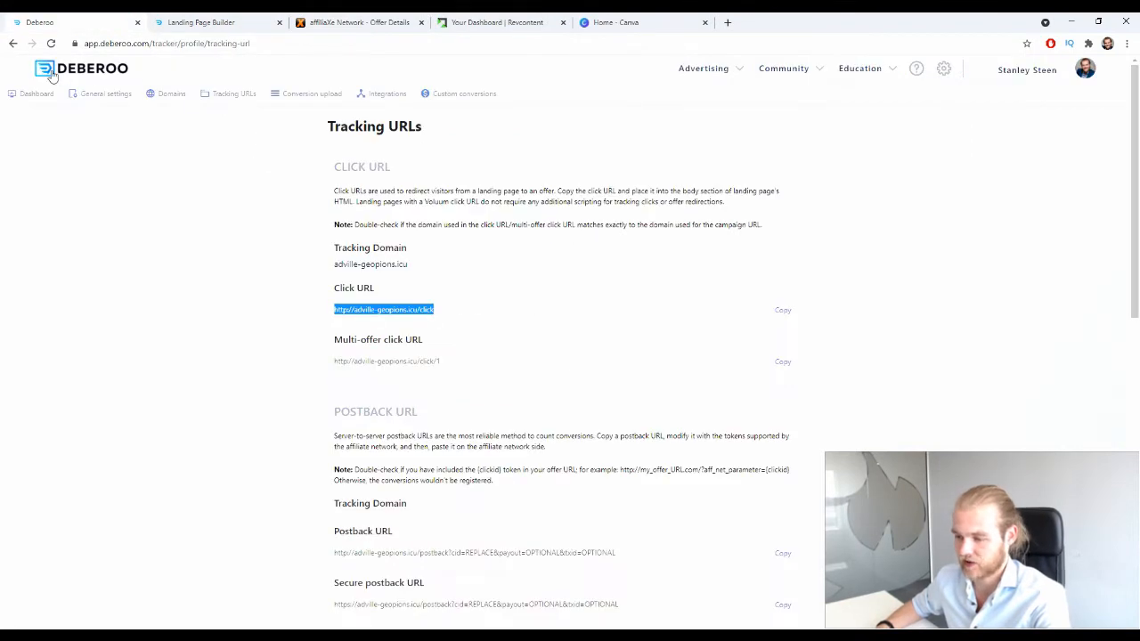
{"action": "left_click", "coordinate": [30, 95]}
{"action": "left_click", "coordinate": [229, 125]}
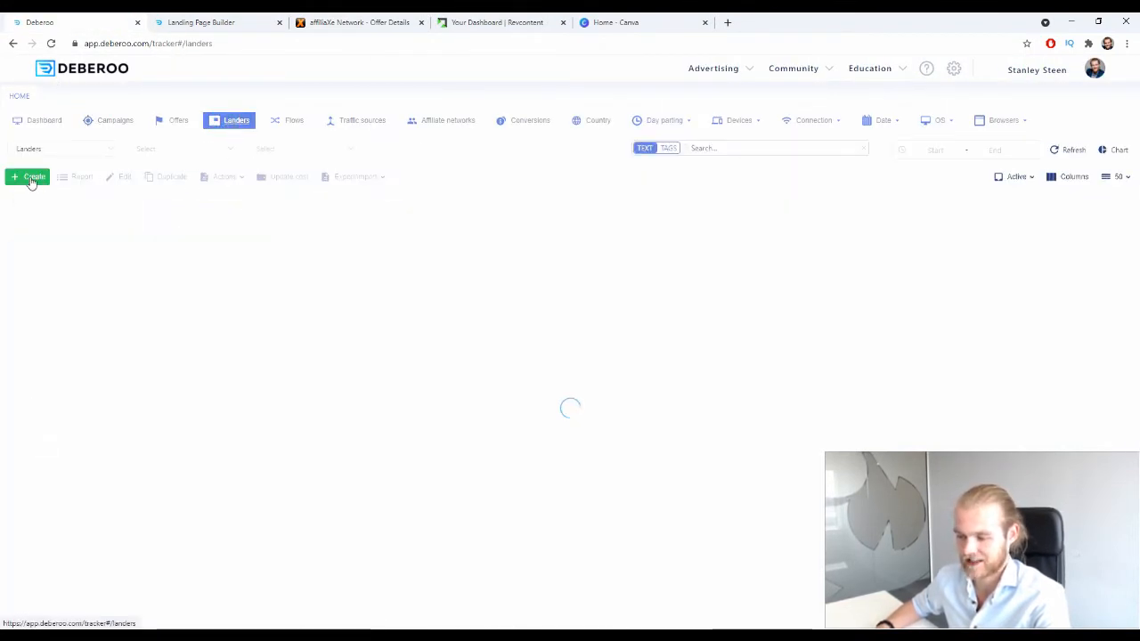
{"action": "left_click", "coordinate": [32, 179]}
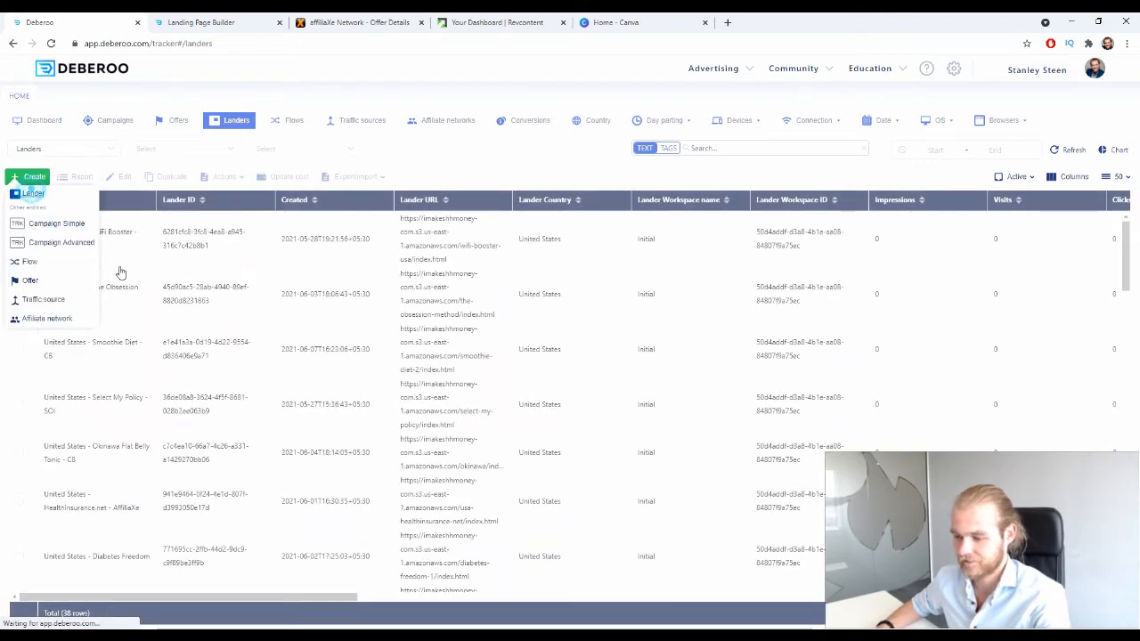
{"action": "left_click", "coordinate": [33, 193]}
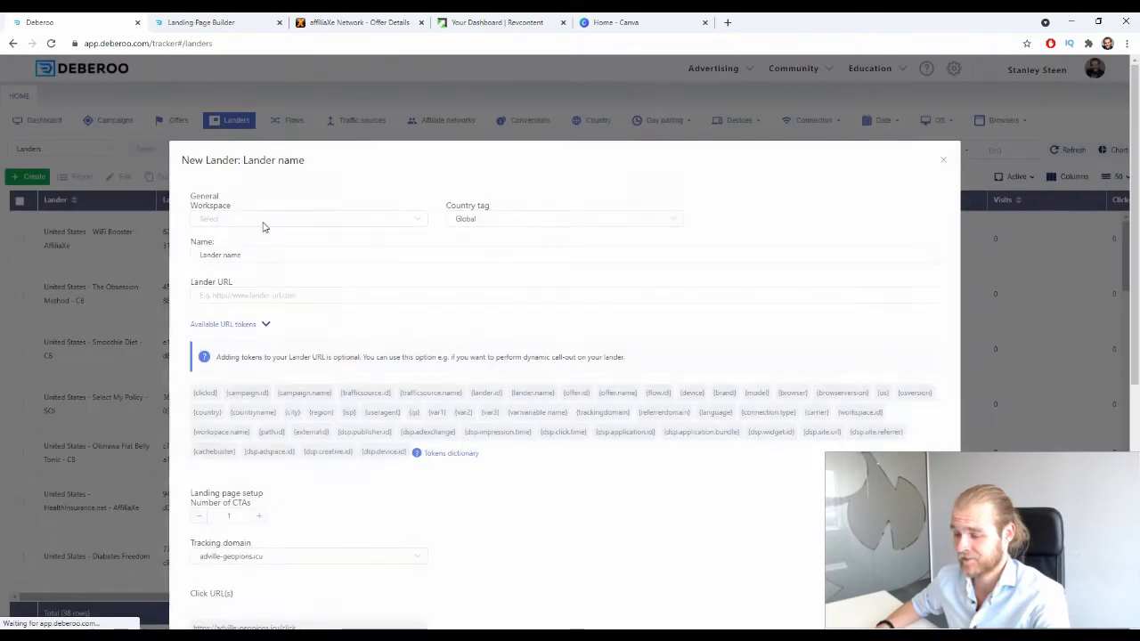
Step: Assign the new lander to the Initial workspace and set its country tag to United States
{"action": "left_click", "coordinate": [258, 223]}
{"action": "left_click", "coordinate": [237, 243]}
{"action": "left_click", "coordinate": [461, 221]}
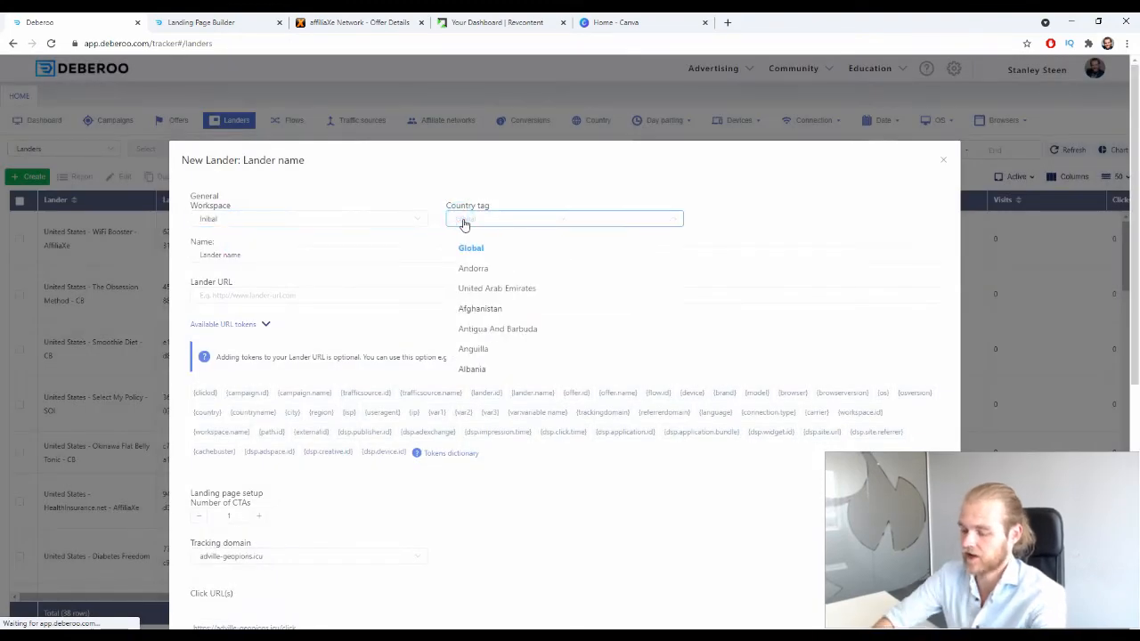
{"action": "type", "text": "unit"}
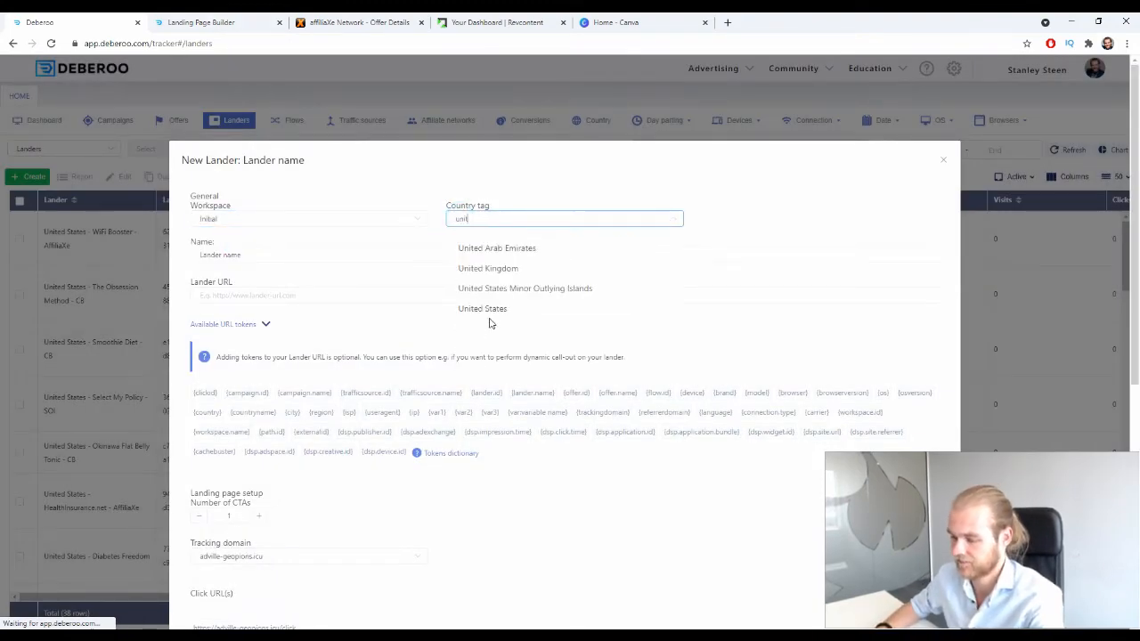
{"action": "left_click", "coordinate": [488, 310]}
Step: Name the new lander Norton Anti-Virus - AffiliaXe
{"action": "triple_click", "coordinate": [254, 255]}
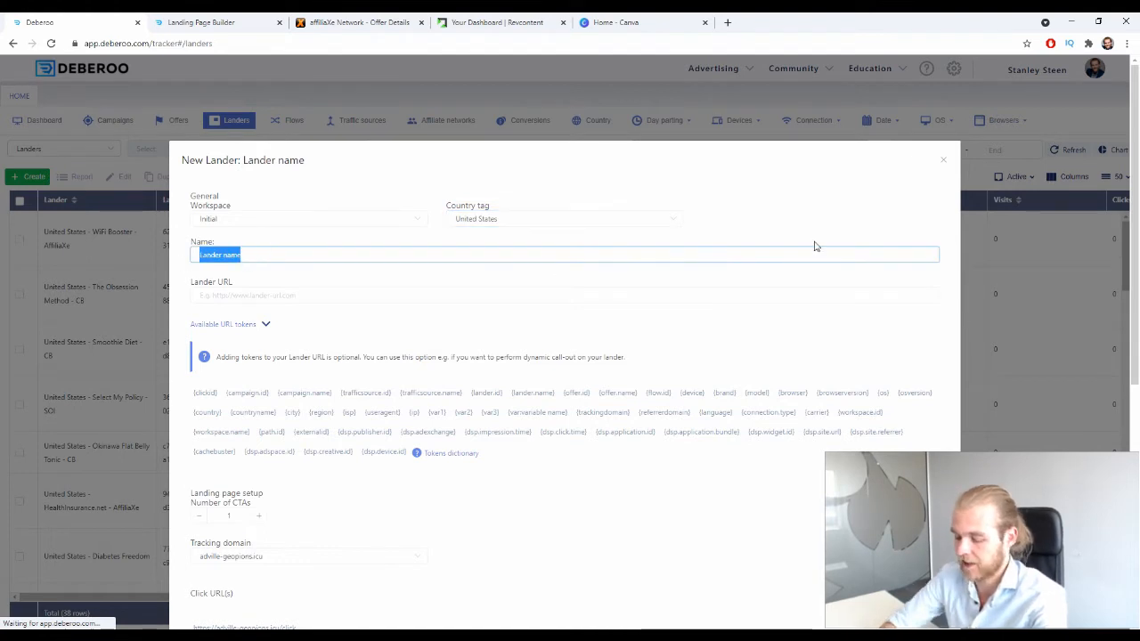
{"action": "type", "text": "Norton"}
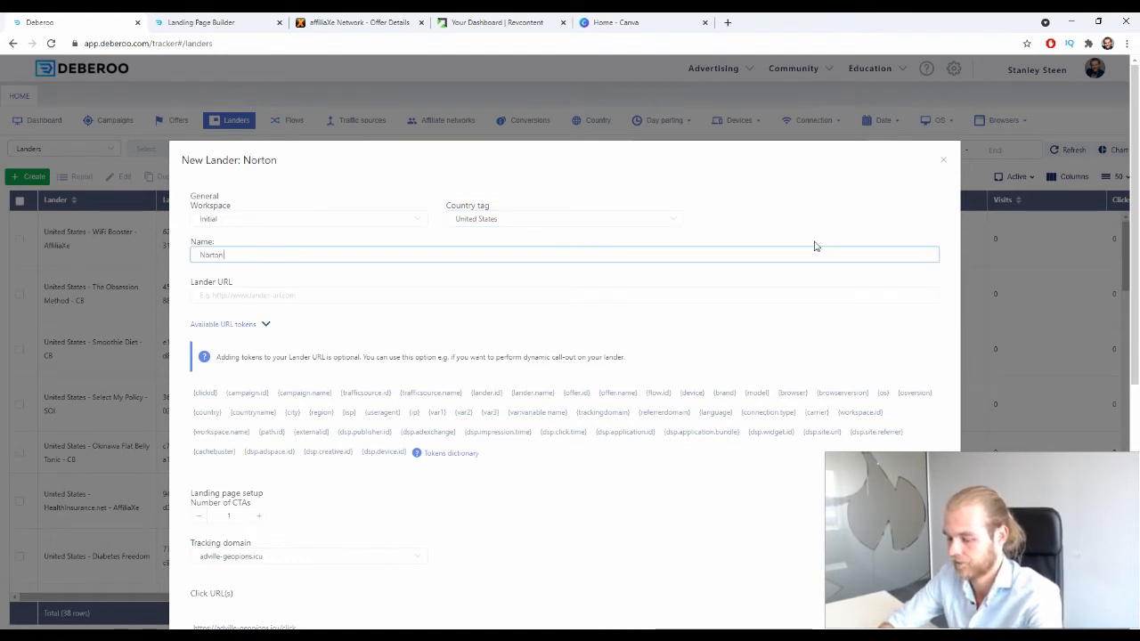
{"action": "type", "text": " Anti-Vir"}
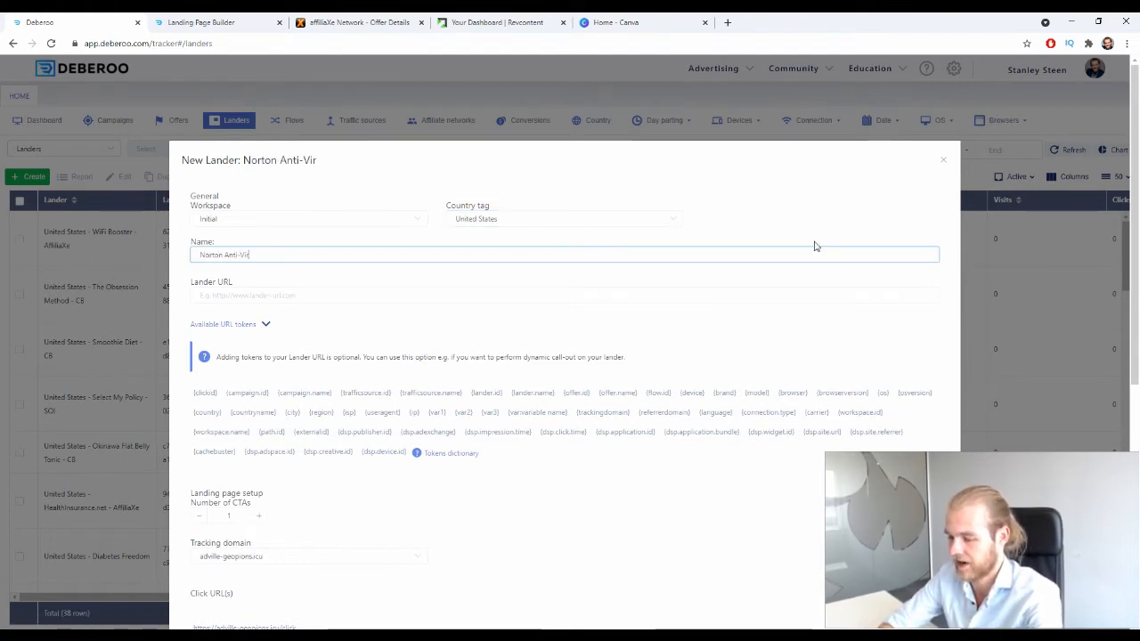
{"action": "type", "text": "us - AffiliaXe"}
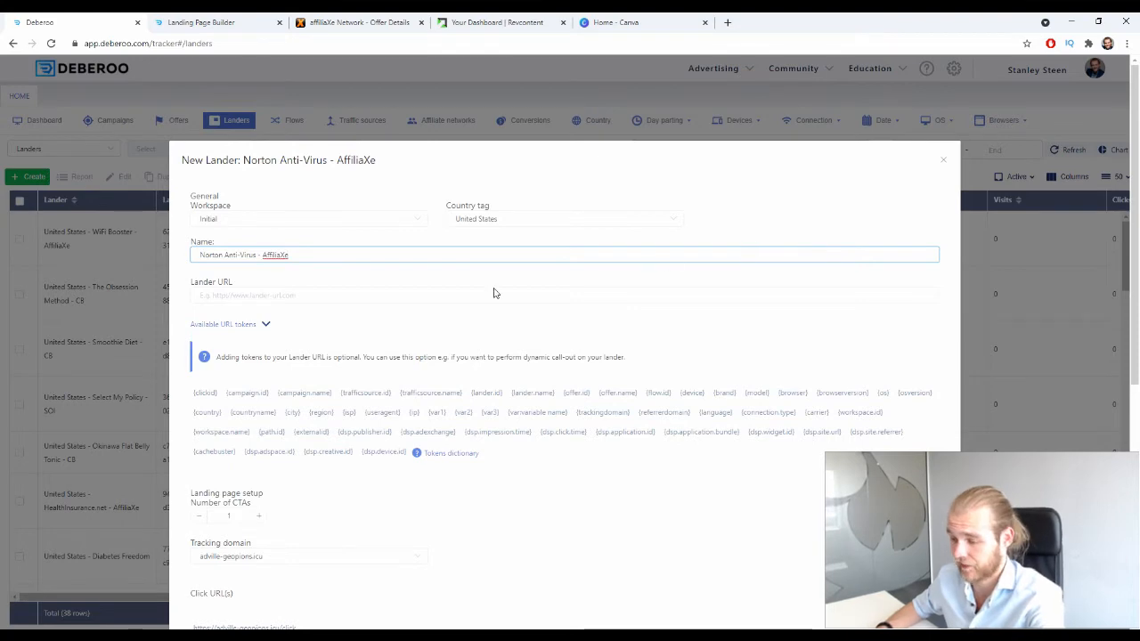
{"action": "left_click", "coordinate": [276, 298]}
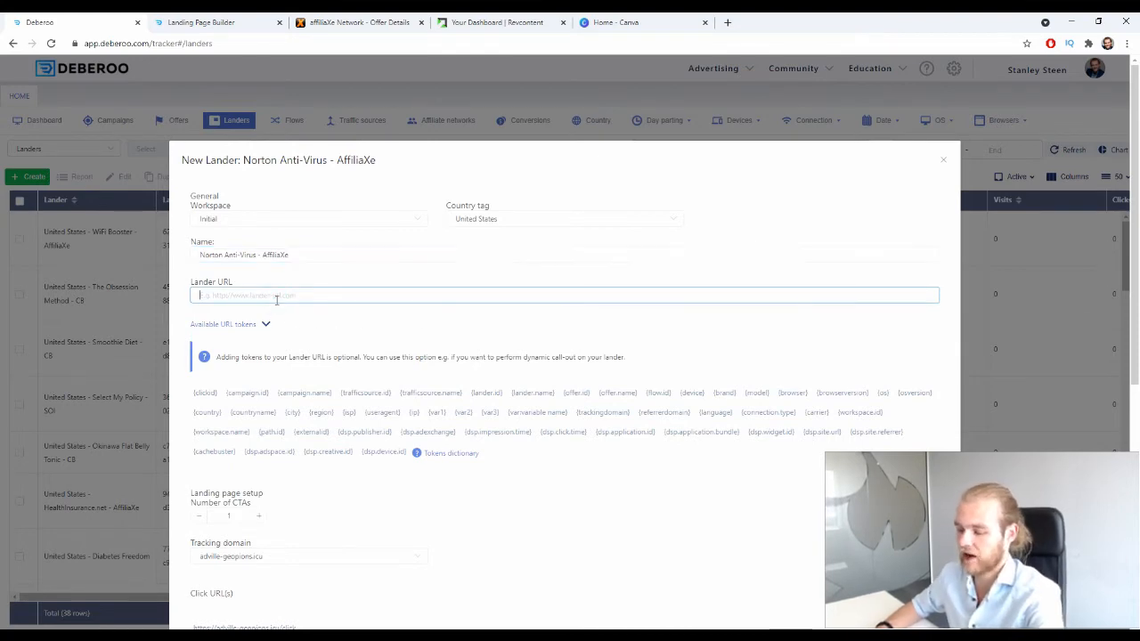
{"action": "type", "text": "https://imakeshhmoney.com.s3.us-east-1.amazonaws.com/norton-anti-virus/index.html"}
{"action": "scroll", "coordinate": [418, 303], "scroll_direction": "down", "scroll_amount": 3}
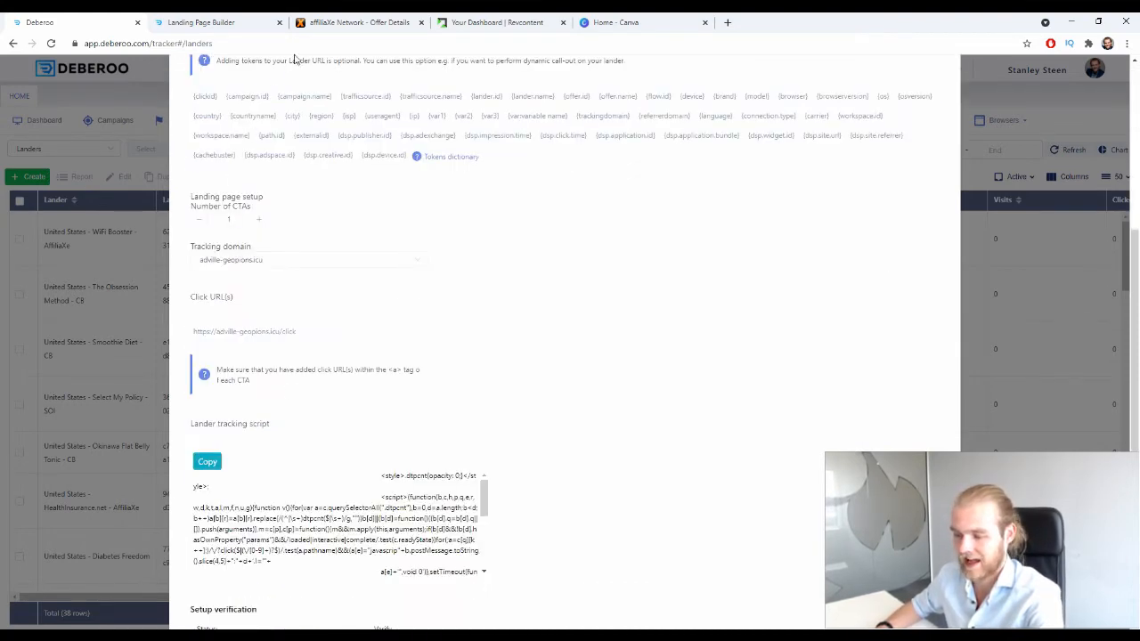
{"action": "scroll", "coordinate": [329, 460], "scroll_direction": "down", "scroll_amount": 1}
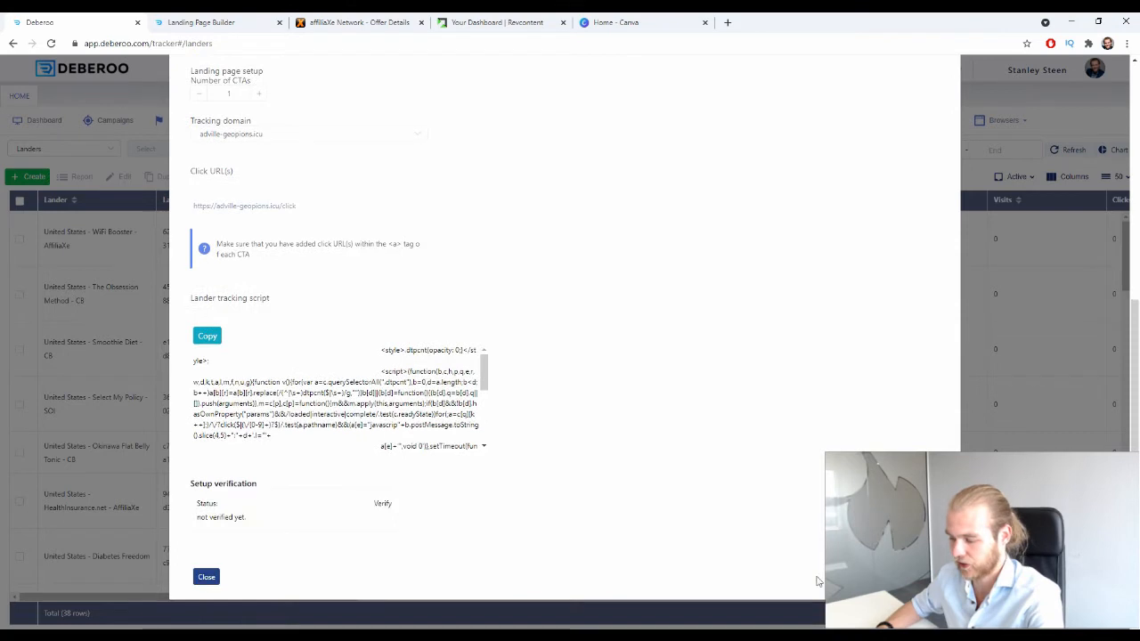
{"action": "left_click", "coordinate": [302, 602]}
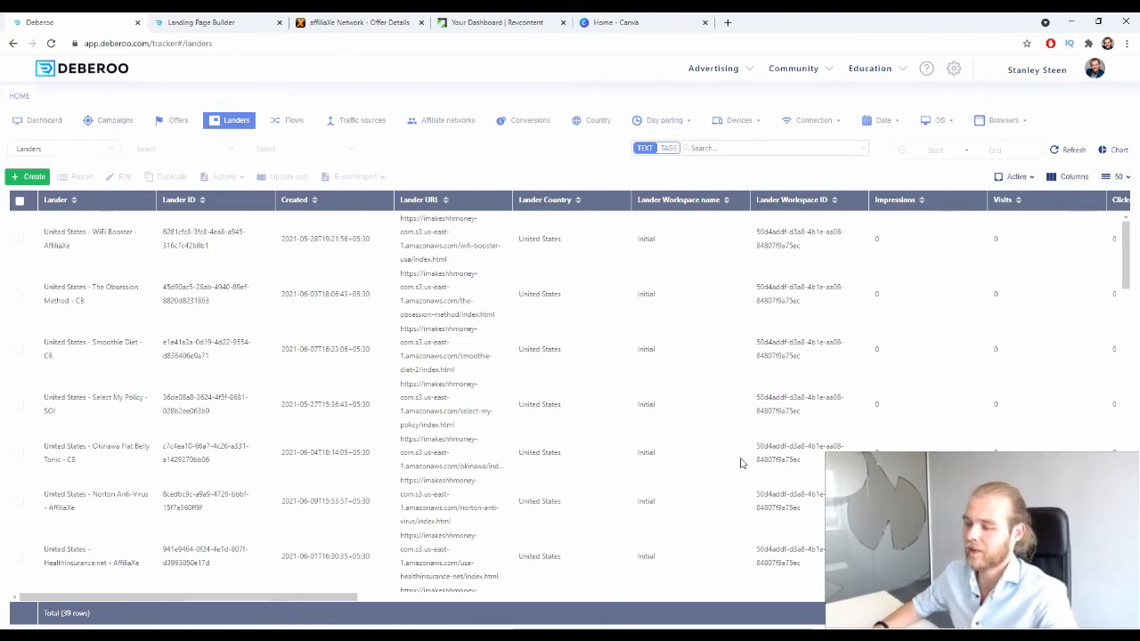
Step: Start a new simple campaign in the tracker and assign it to the Initial workspace
{"action": "left_click", "coordinate": [108, 120]}
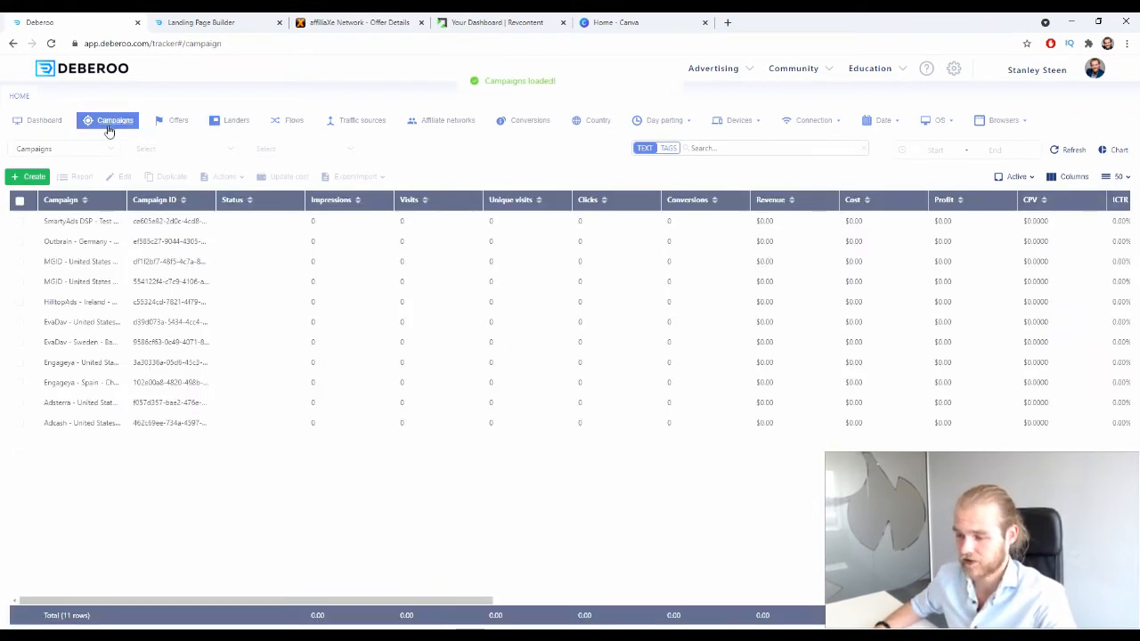
{"action": "left_click", "coordinate": [32, 176]}
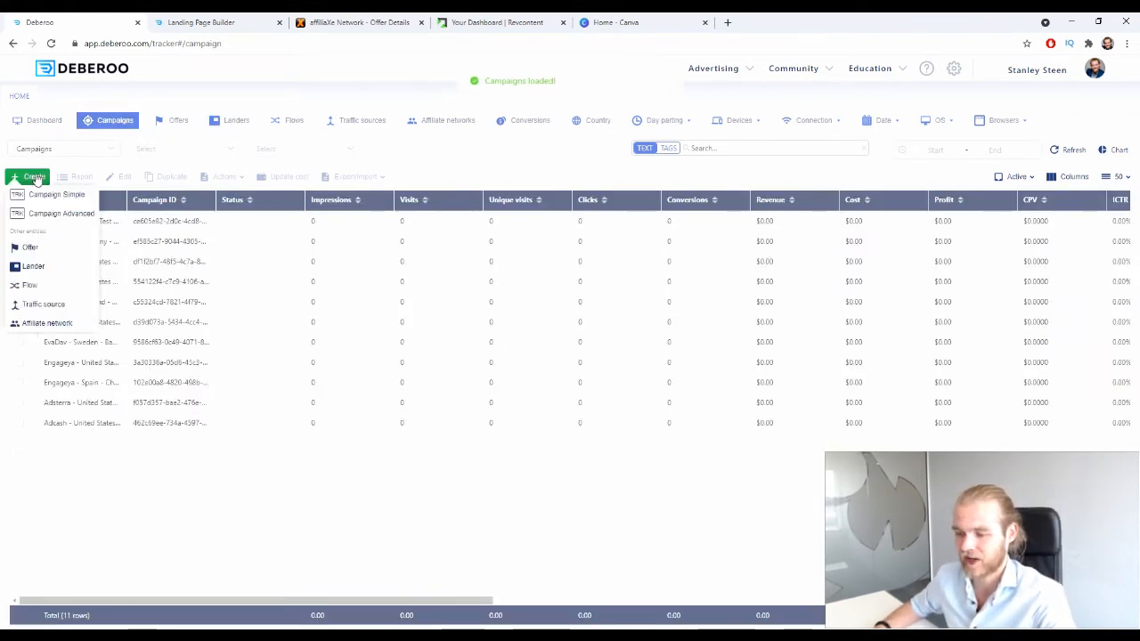
{"action": "left_click", "coordinate": [60, 201]}
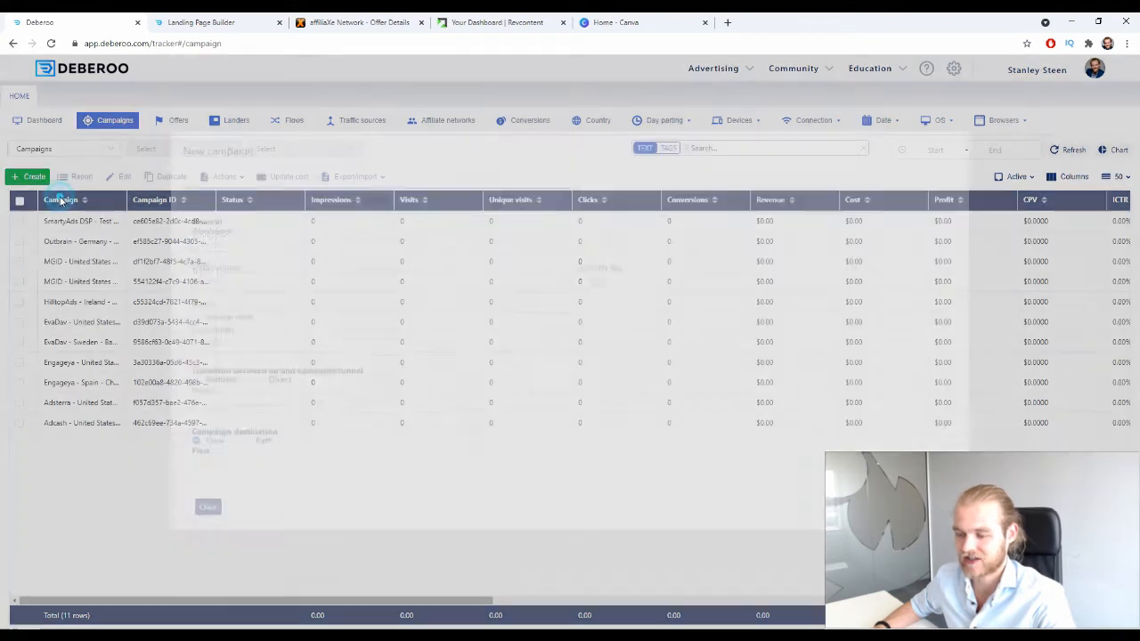
{"action": "left_click", "coordinate": [309, 258]}
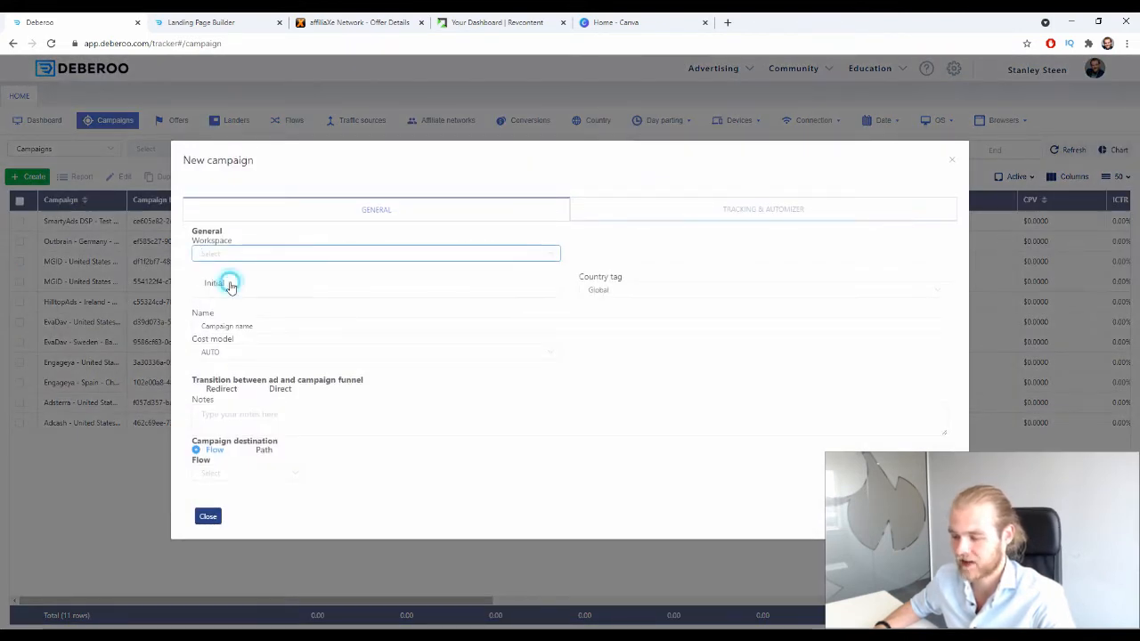
{"action": "left_click", "coordinate": [223, 281]}
Step: Set the campaign's traffic source to Revcontent and its country tag to United States
{"action": "left_click", "coordinate": [229, 288]}
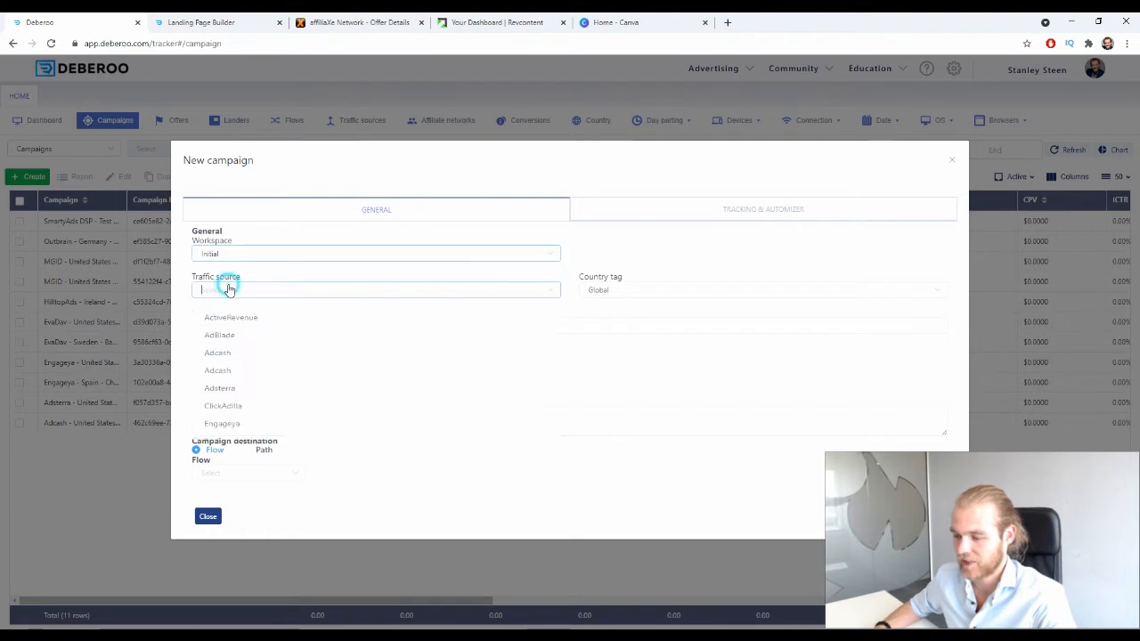
{"action": "scroll", "coordinate": [279, 340], "scroll_direction": "down", "scroll_amount": 3}
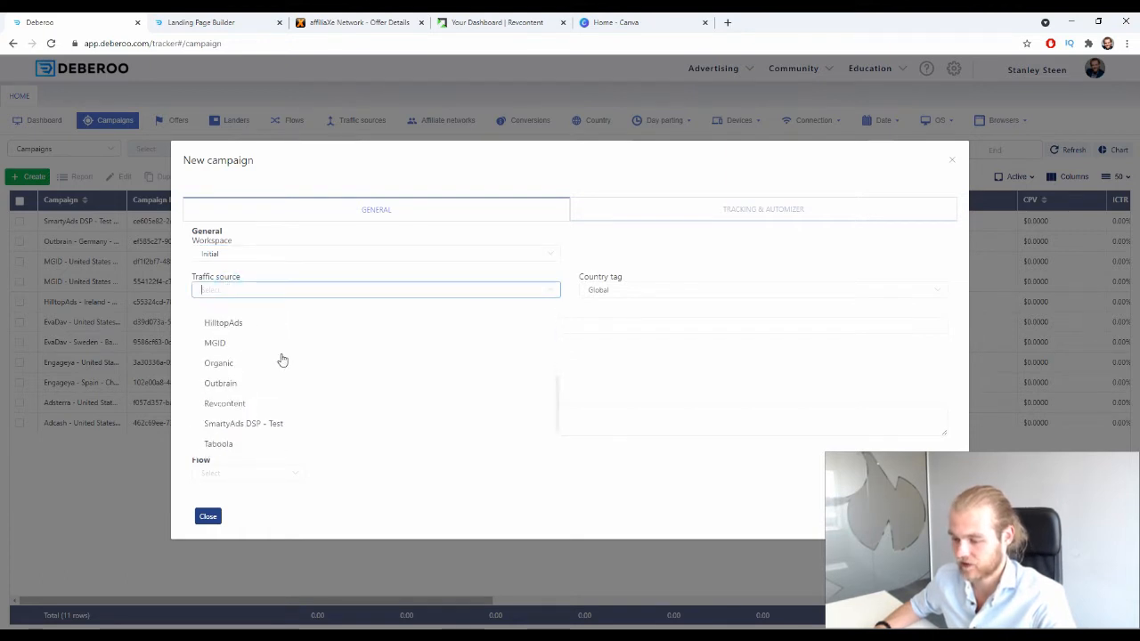
{"action": "left_click", "coordinate": [242, 406]}
{"action": "left_click", "coordinate": [597, 297]}
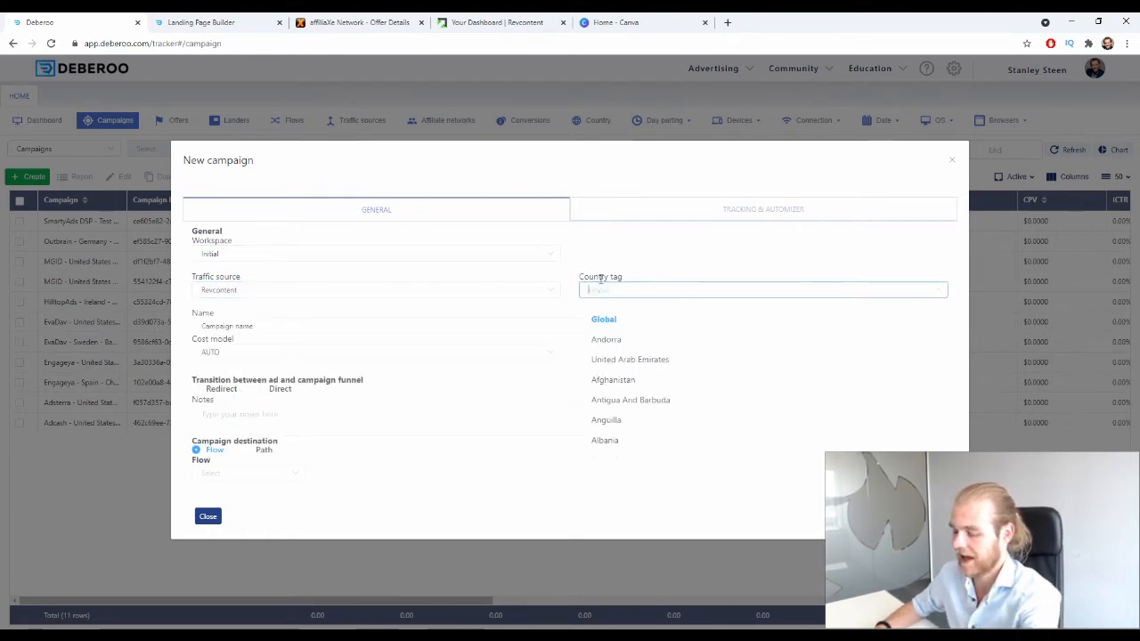
{"action": "type", "text": "uni"}
{"action": "left_click", "coordinate": [626, 422]}
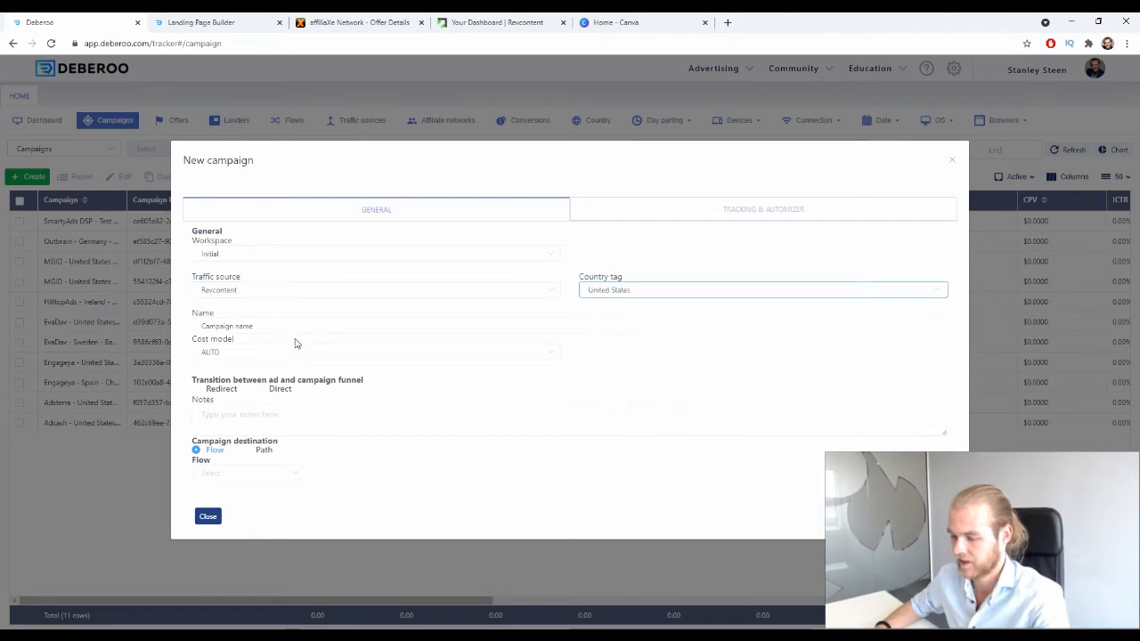
Step: Name the new campaign Norton Anti-Virus AffiliaXe
{"action": "left_click", "coordinate": [282, 323]}
{"action": "key", "text": "ctrl+a"}
{"action": "key", "text": "BackSpace"}
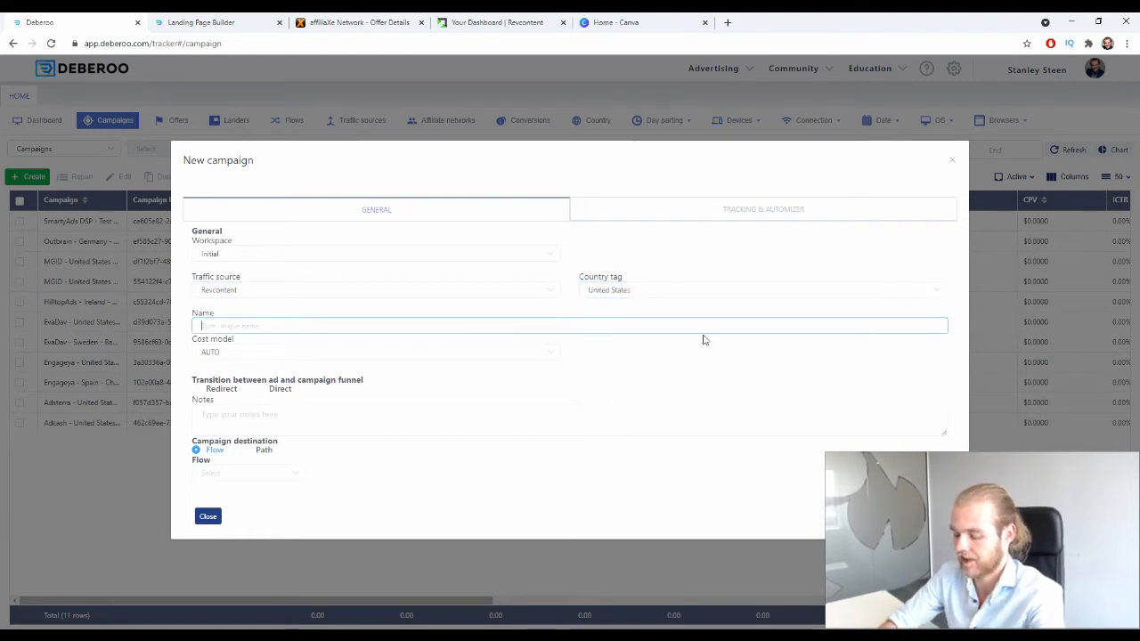
{"action": "type", "text": "Norton"}
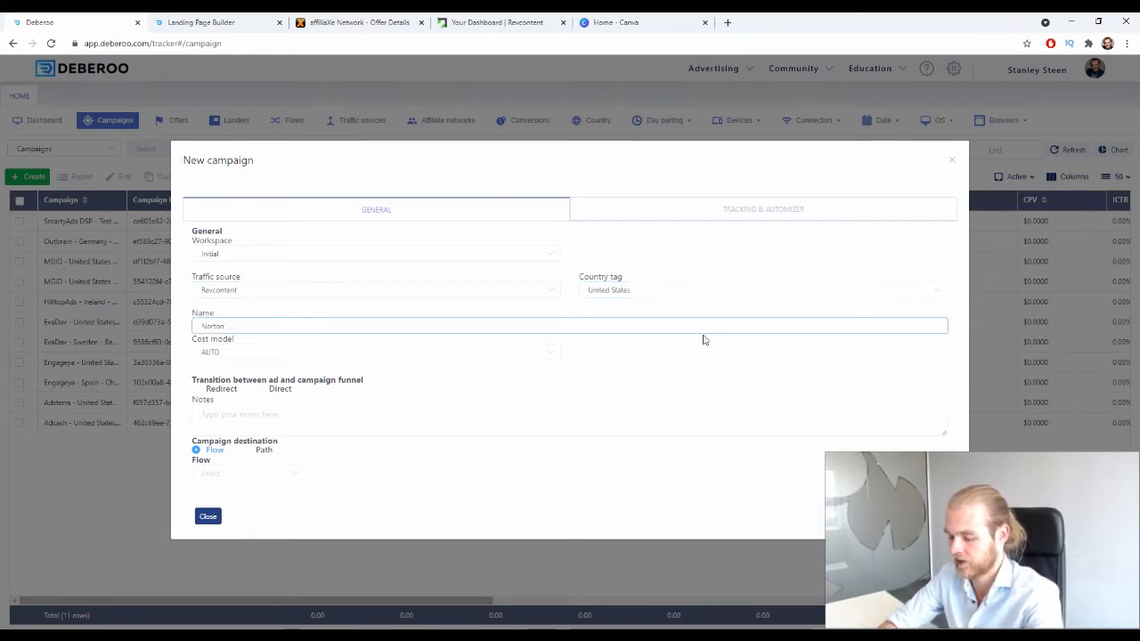
{"action": "type", "text": " Anti-Vir"}
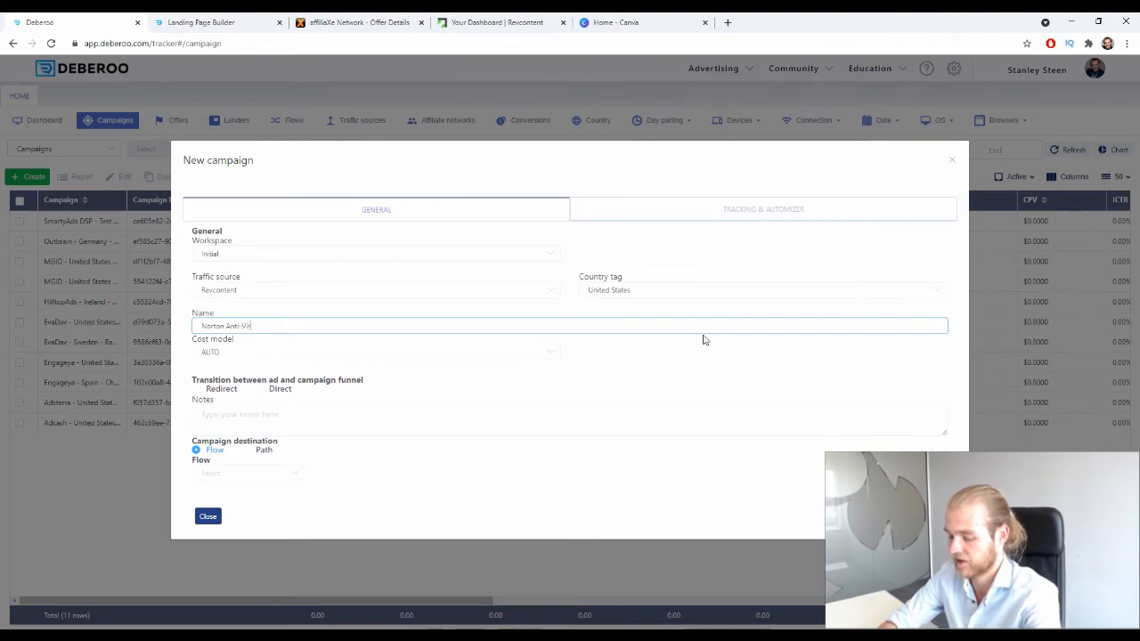
{"action": "type", "text": "us Affi"}
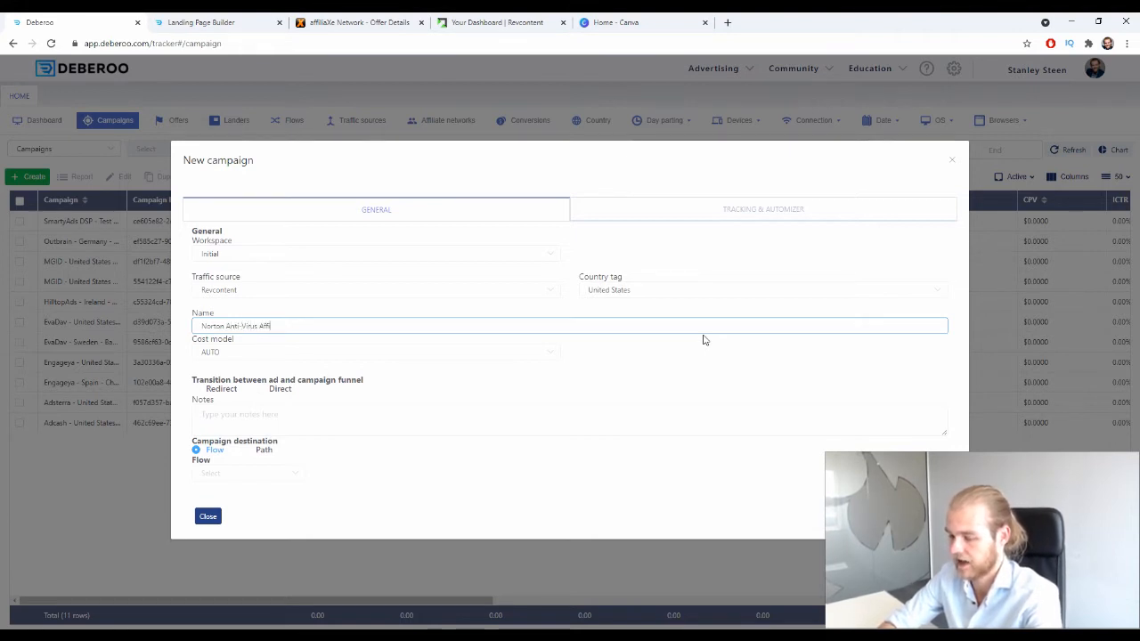
{"action": "type", "text": "liaXe"}
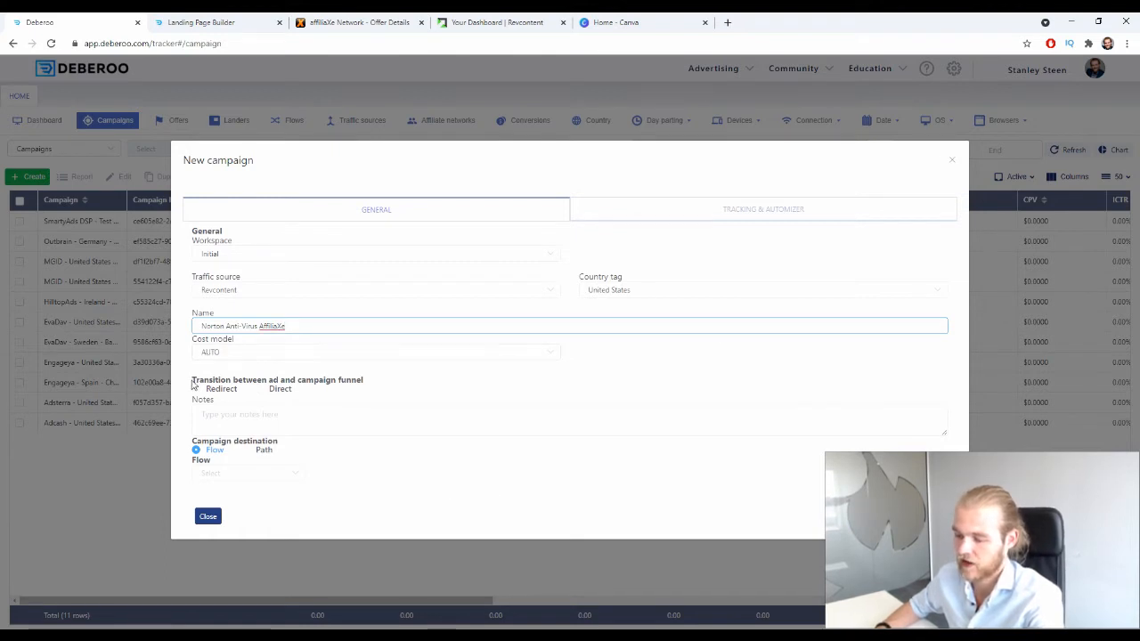
Step: Set the transition between ad and campaign funnel to Redirect
{"action": "left_click_drag", "start_coordinate": [191, 381], "coordinate": [285, 389]}
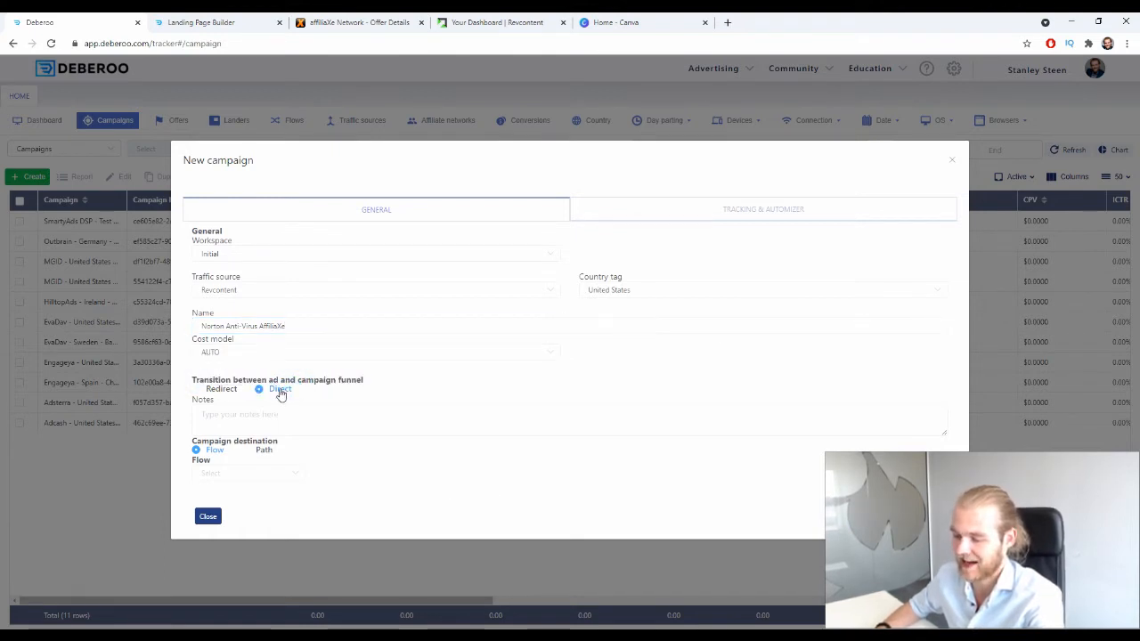
{"action": "left_click", "coordinate": [222, 389]}
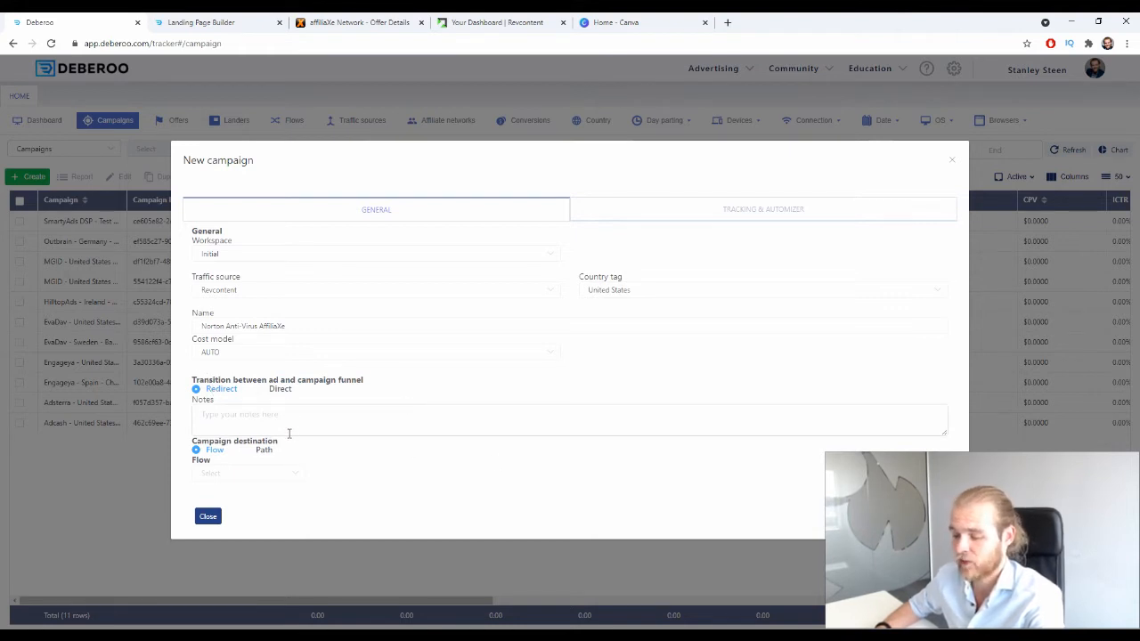
{"action": "left_click_drag", "start_coordinate": [285, 440], "coordinate": [195, 440]}
{"action": "left_click", "coordinate": [463, 474]}
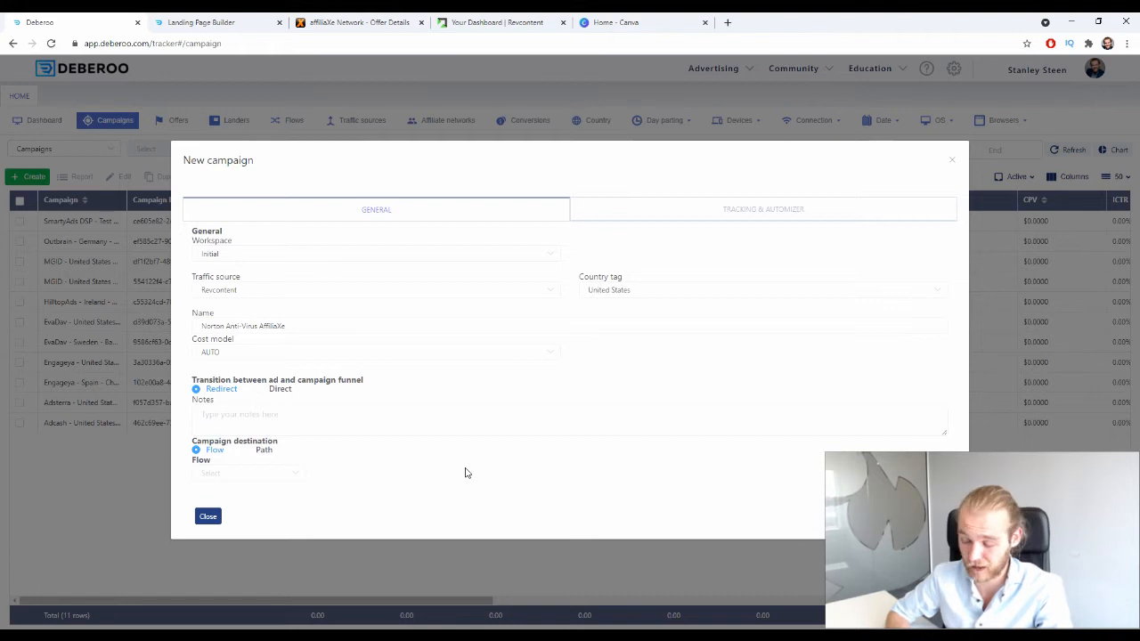
Step: Set the campaign destination to Path with Landers & Offers as the path destination
{"action": "left_click", "coordinate": [264, 450]}
{"action": "scroll", "coordinate": [431, 419], "scroll_direction": "down", "scroll_amount": 1}
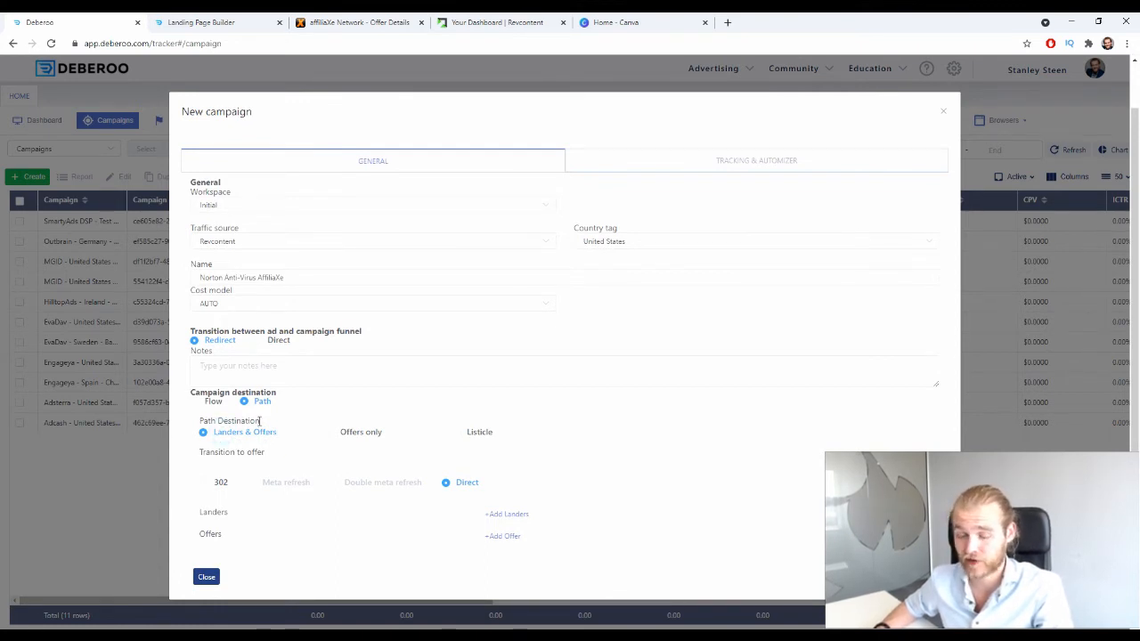
{"action": "left_click", "coordinate": [370, 433]}
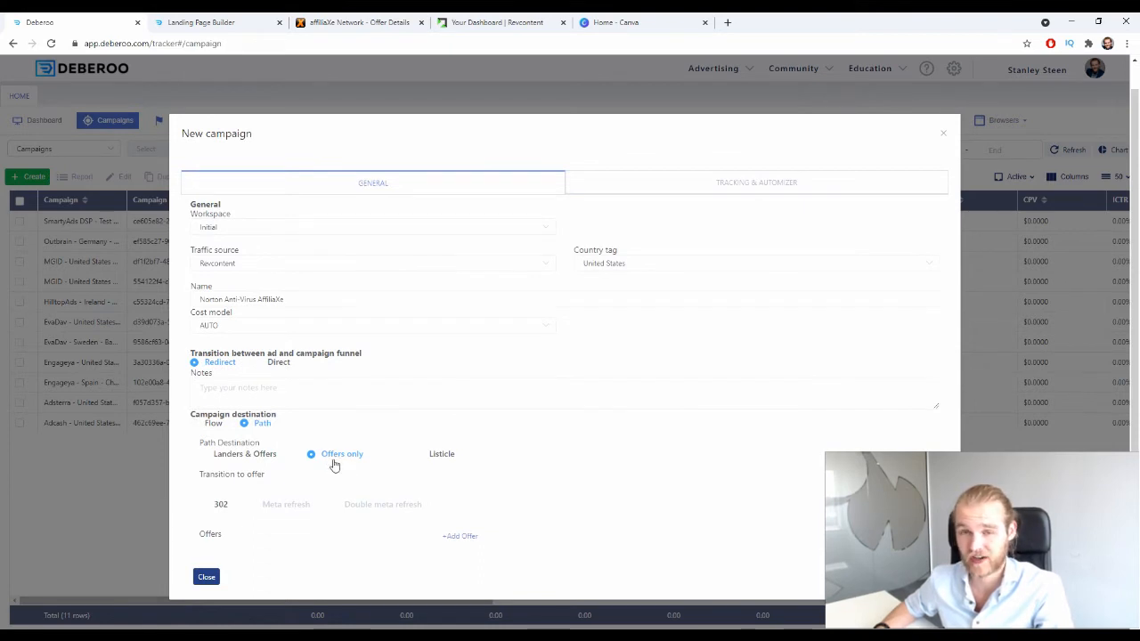
{"action": "left_click", "coordinate": [250, 455]}
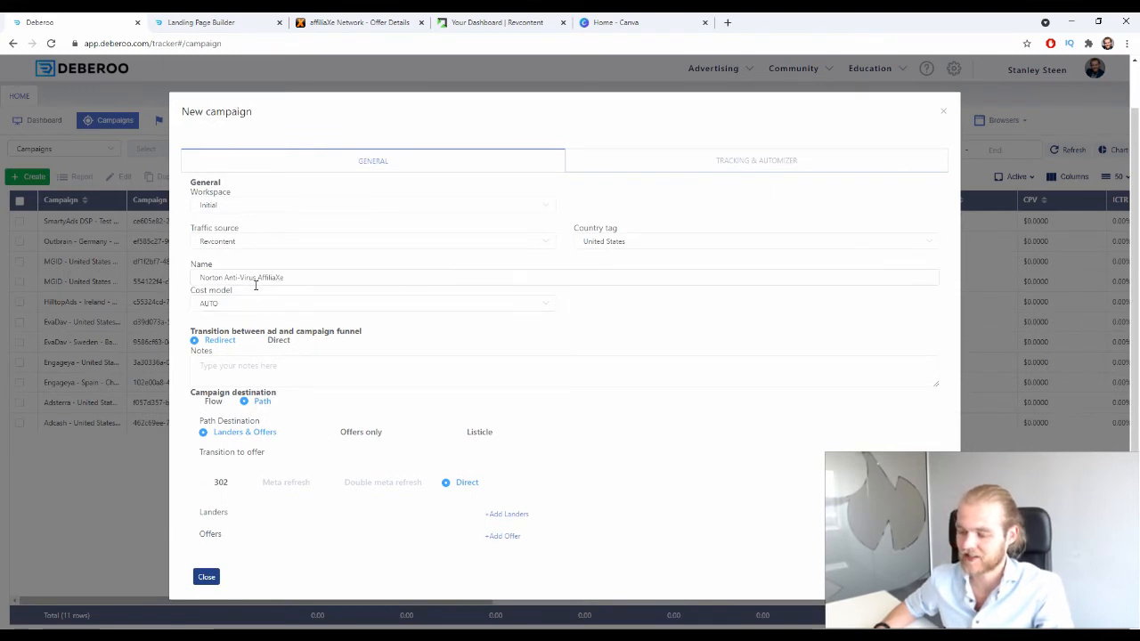
Step: Set the transition to offer to 302 and add one lander entry and one offer entry to the path
{"action": "left_click", "coordinate": [220, 483]}
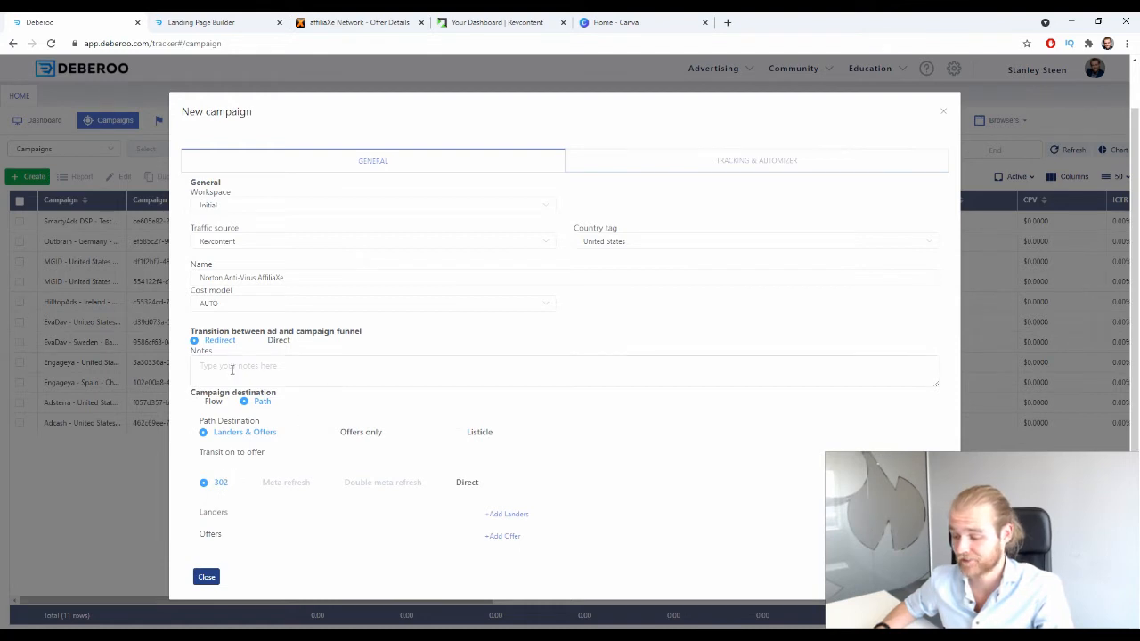
{"action": "left_click", "coordinate": [493, 517]}
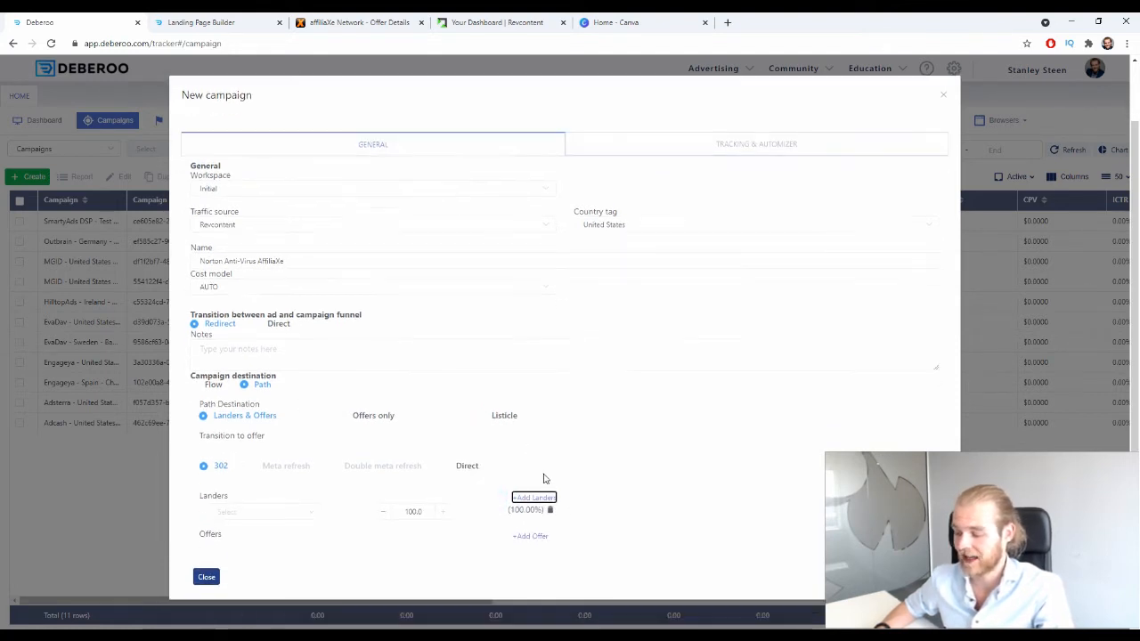
{"action": "left_click", "coordinate": [533, 537]}
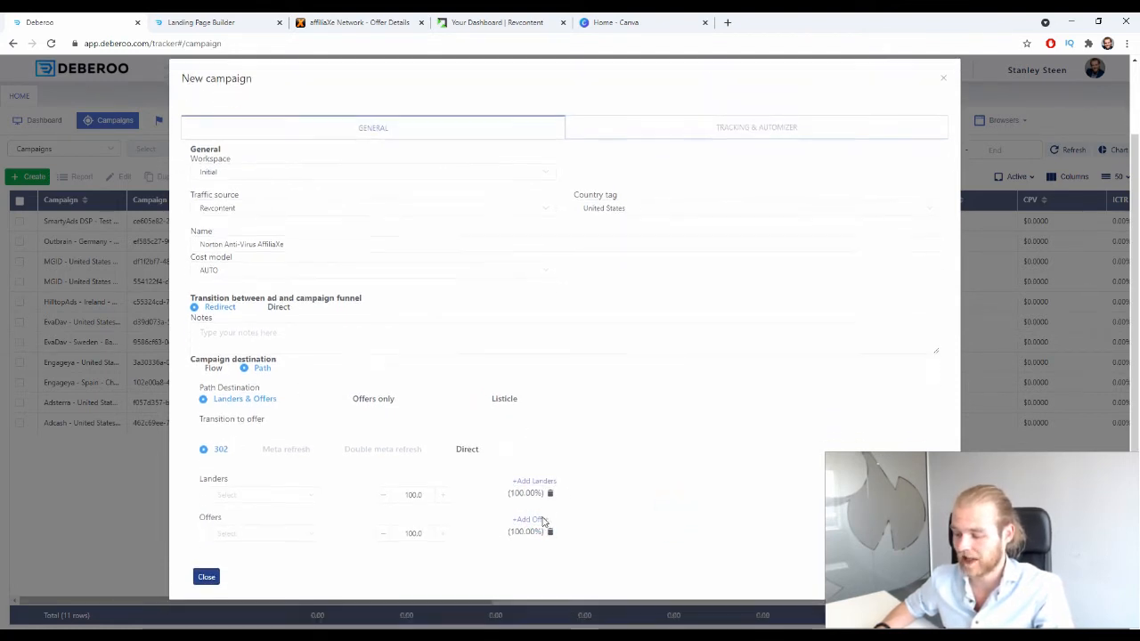
Step: Choose United States - Norton Anti-Virus - AffiliaXe as the path's lander
{"action": "left_click", "coordinate": [308, 496]}
{"action": "type", "text": "no"}
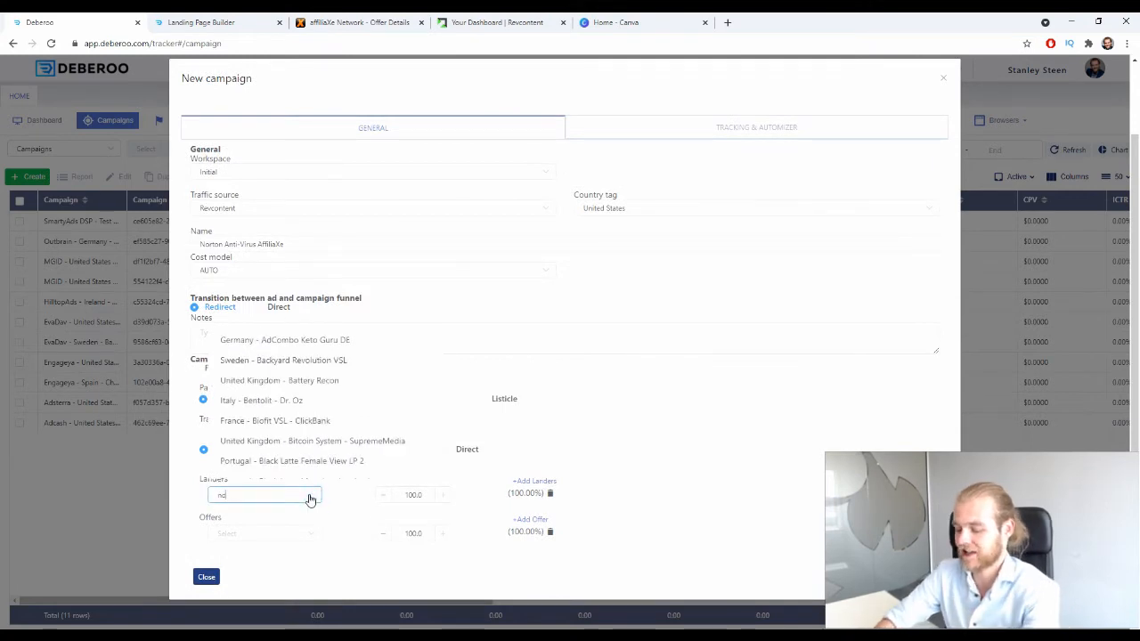
{"action": "type", "text": "rto"}
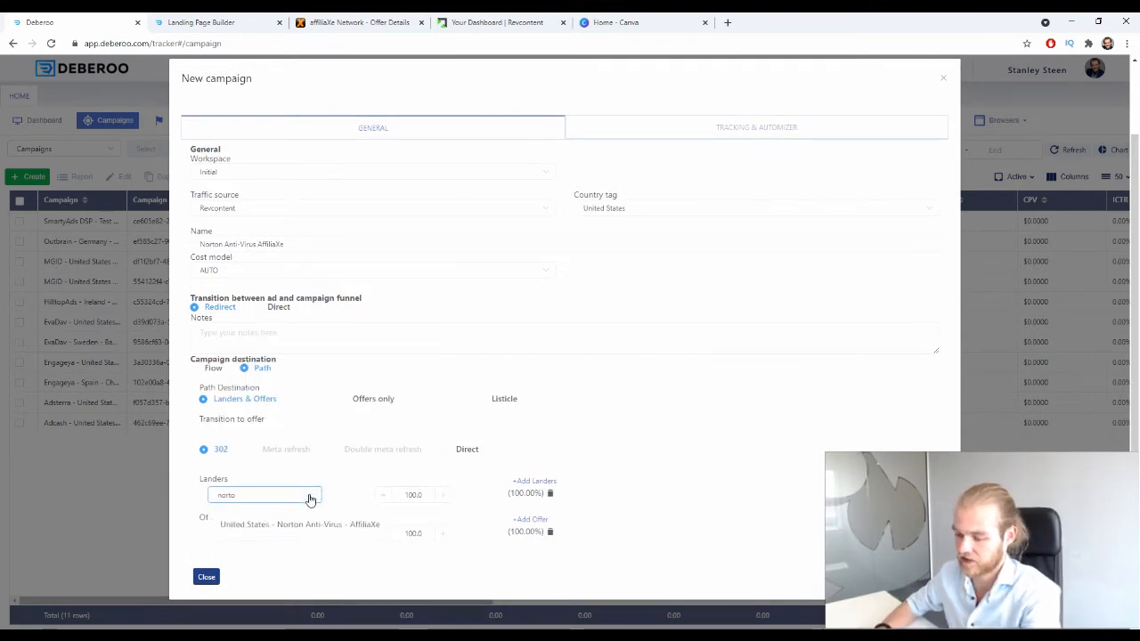
{"action": "left_click", "coordinate": [308, 522]}
Step: Choose the affiliaXe United States Norton offer as the path's offer
{"action": "left_click", "coordinate": [255, 533]}
{"action": "type", "text": "n"}
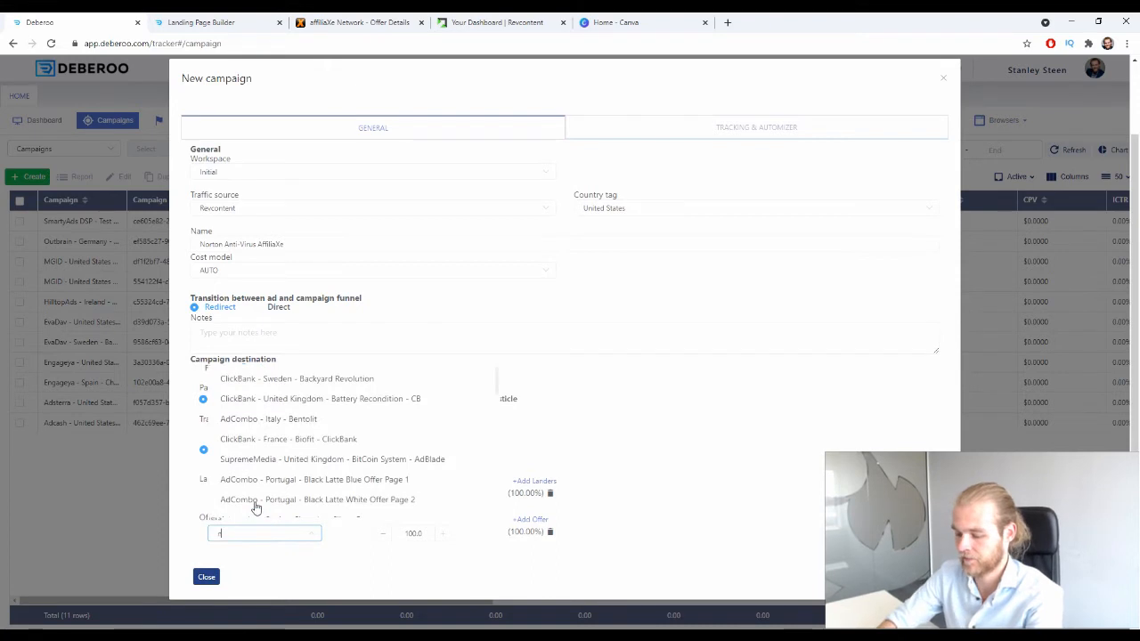
{"action": "type", "text": "orton"}
{"action": "left_click", "coordinate": [253, 571]}
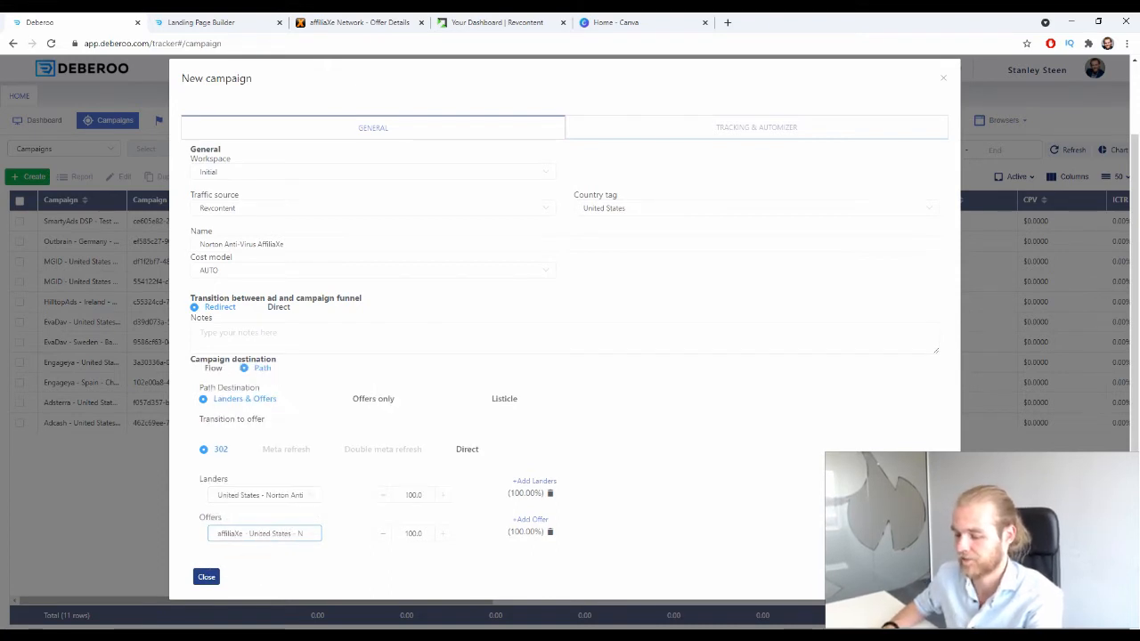
Step: Save the new campaign and copy its campaign URL
{"action": "left_click", "coordinate": [923, 578]}
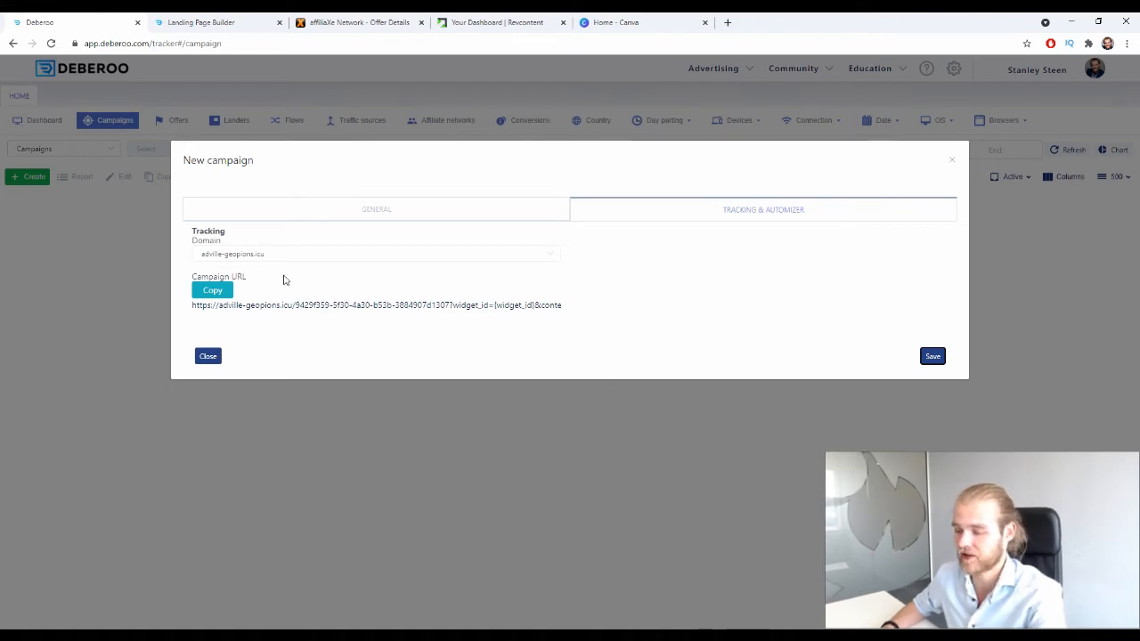
{"action": "left_click", "coordinate": [210, 292]}
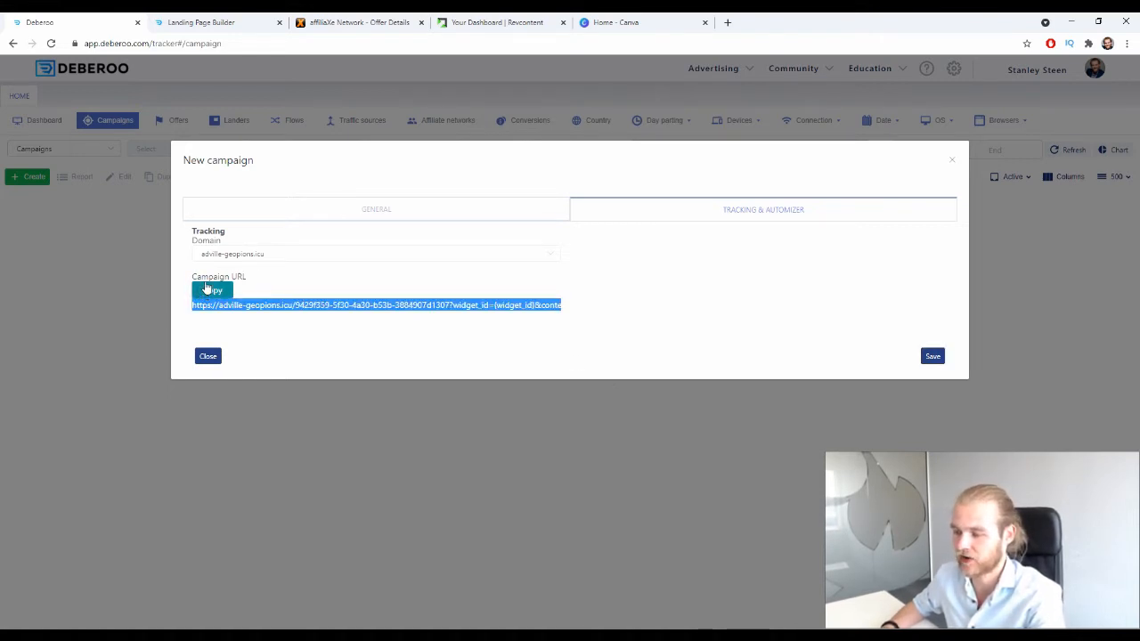
Step: Switch to Revcontent, start a new campaign boost and name it USA - Norton Anti-Virus - AffiliaXe
{"action": "left_click", "coordinate": [512, 20]}
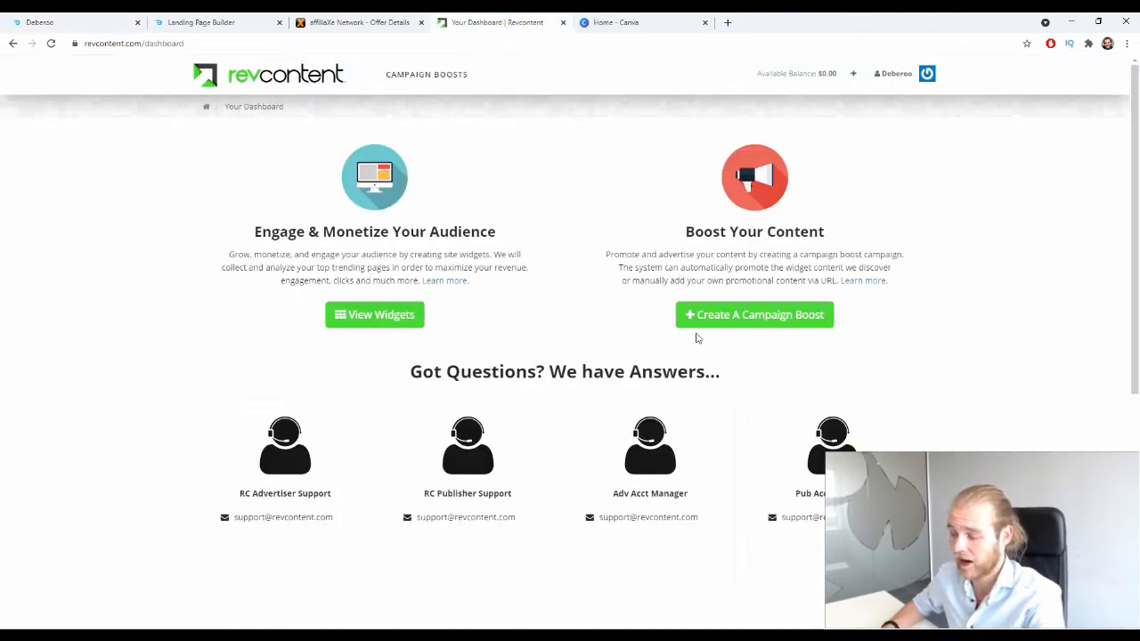
{"action": "left_click", "coordinate": [708, 320]}
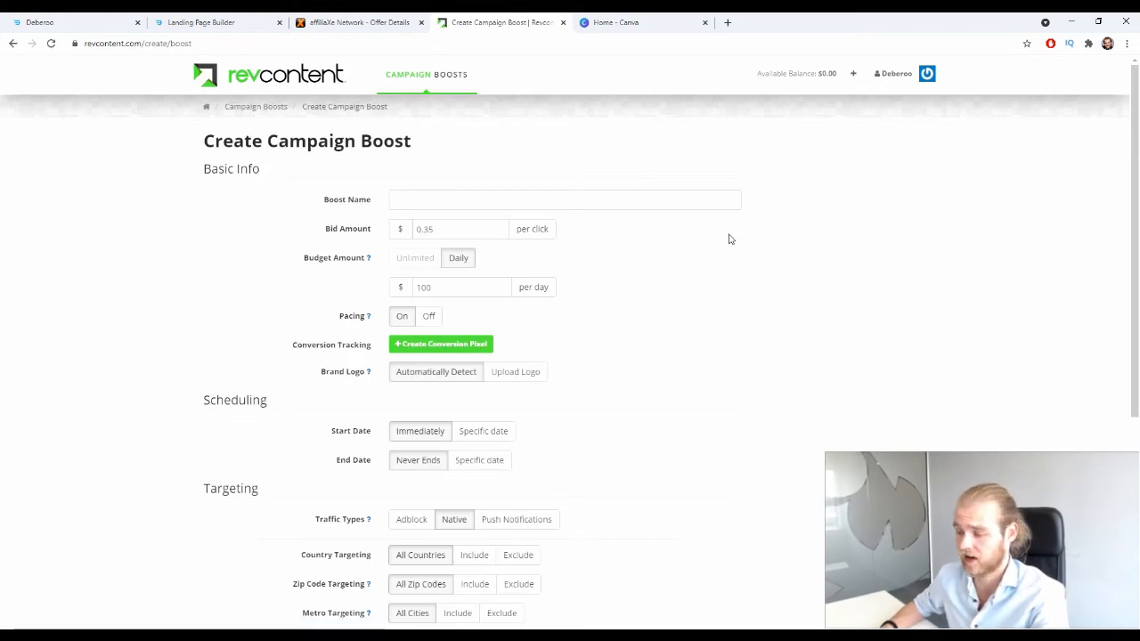
{"action": "left_click", "coordinate": [450, 198]}
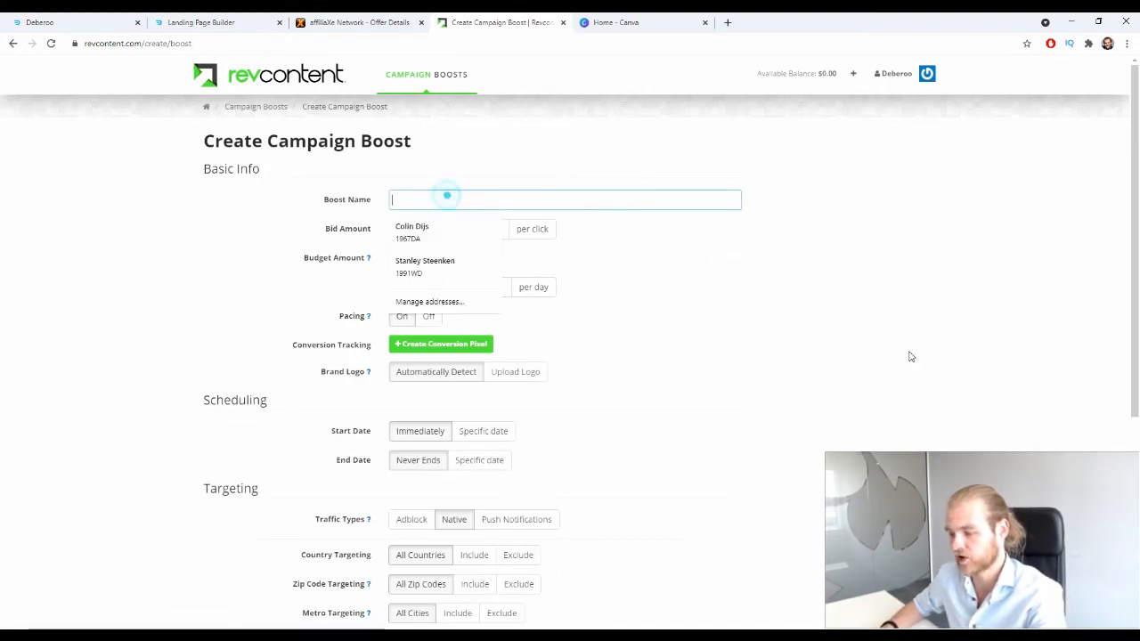
{"action": "left_click", "coordinate": [899, 323]}
{"action": "left_click", "coordinate": [487, 194]}
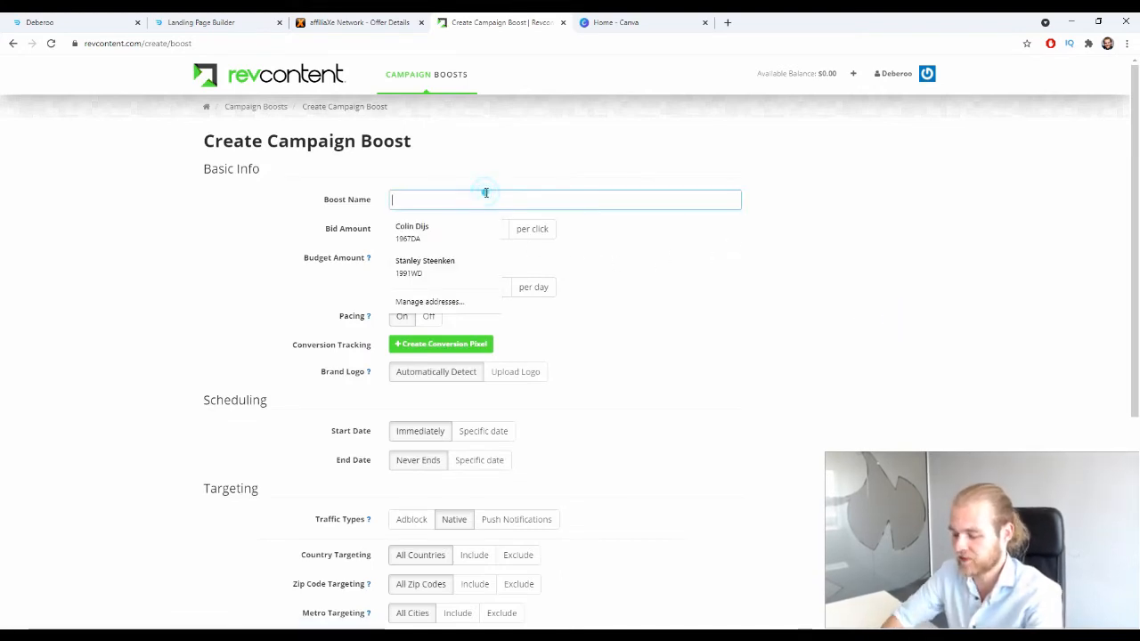
{"action": "type", "text": "USA "}
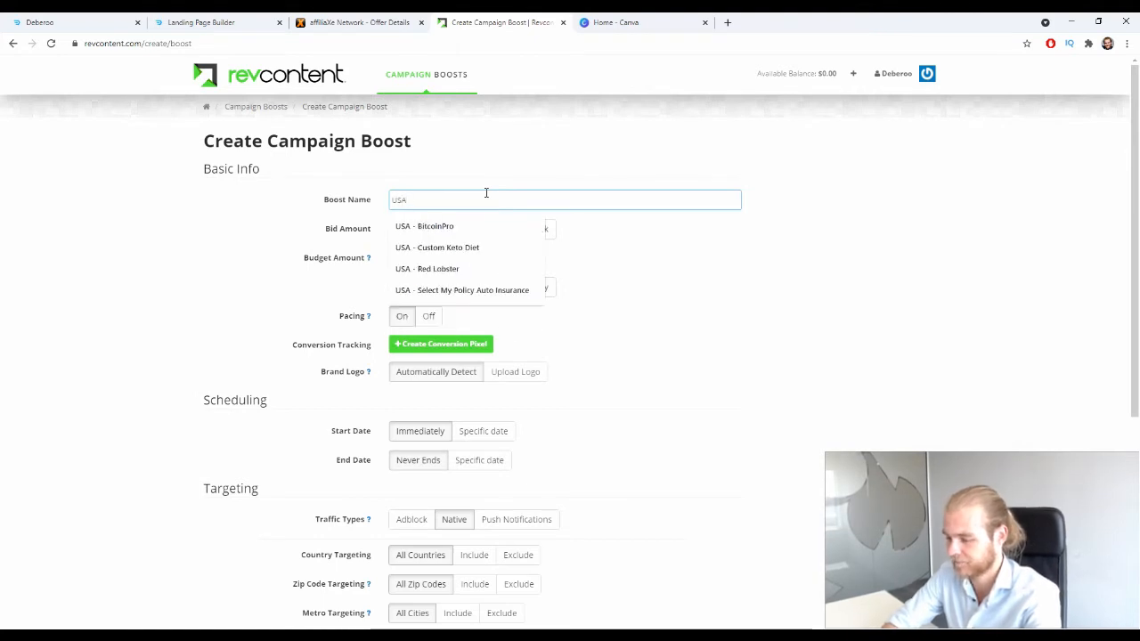
{"action": "type", "text": "- Norton"}
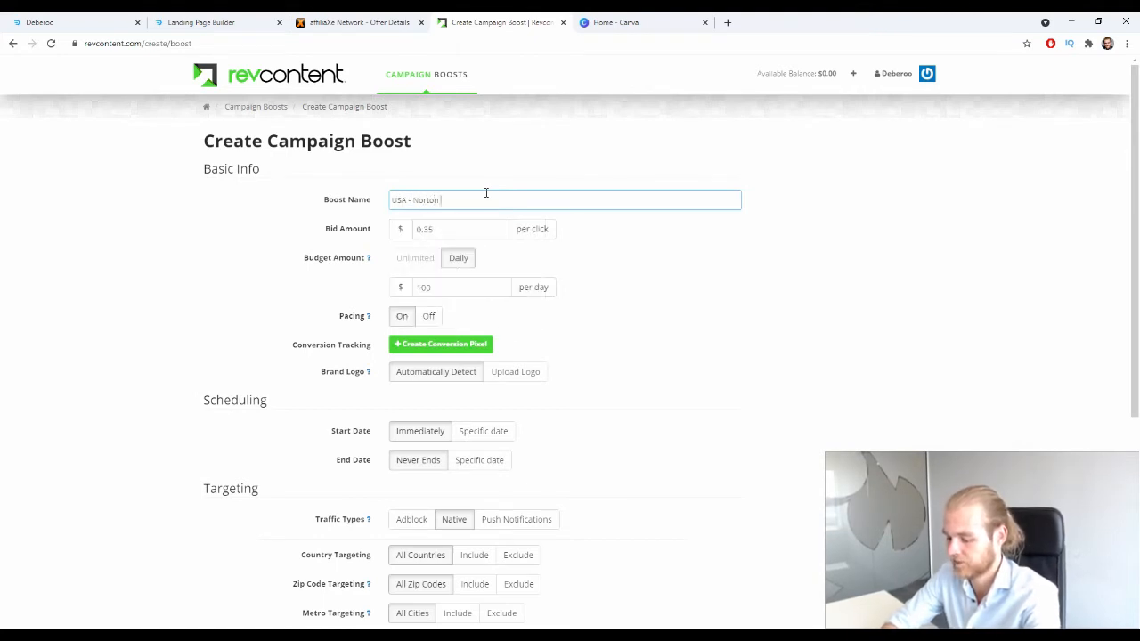
{"action": "type", "text": " Anti-Vi"}
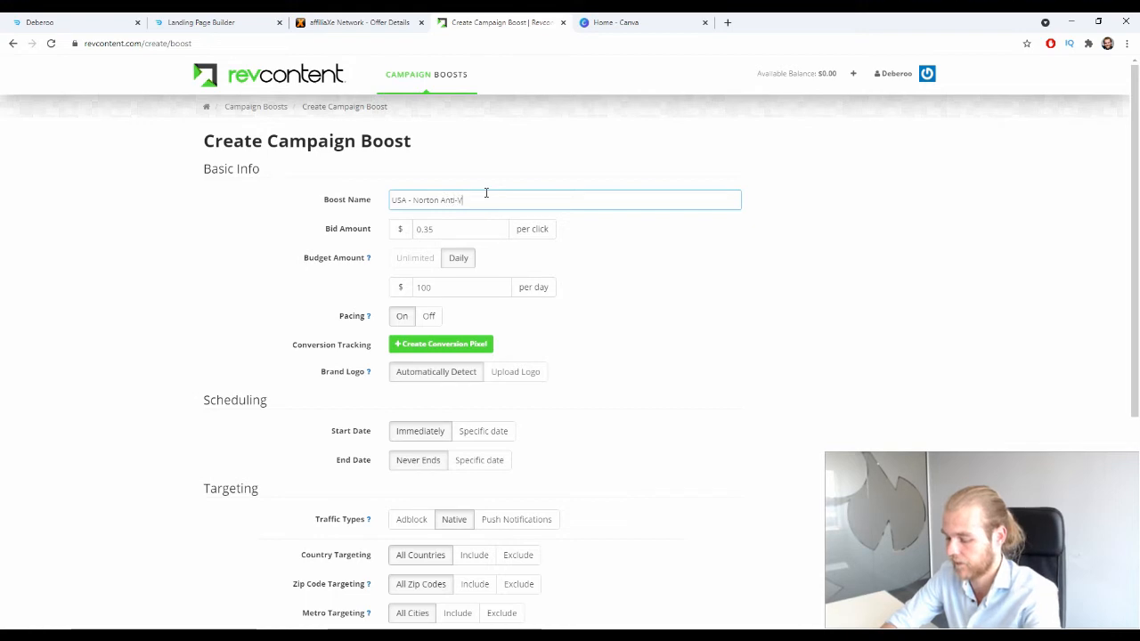
{"action": "type", "text": "ru"}
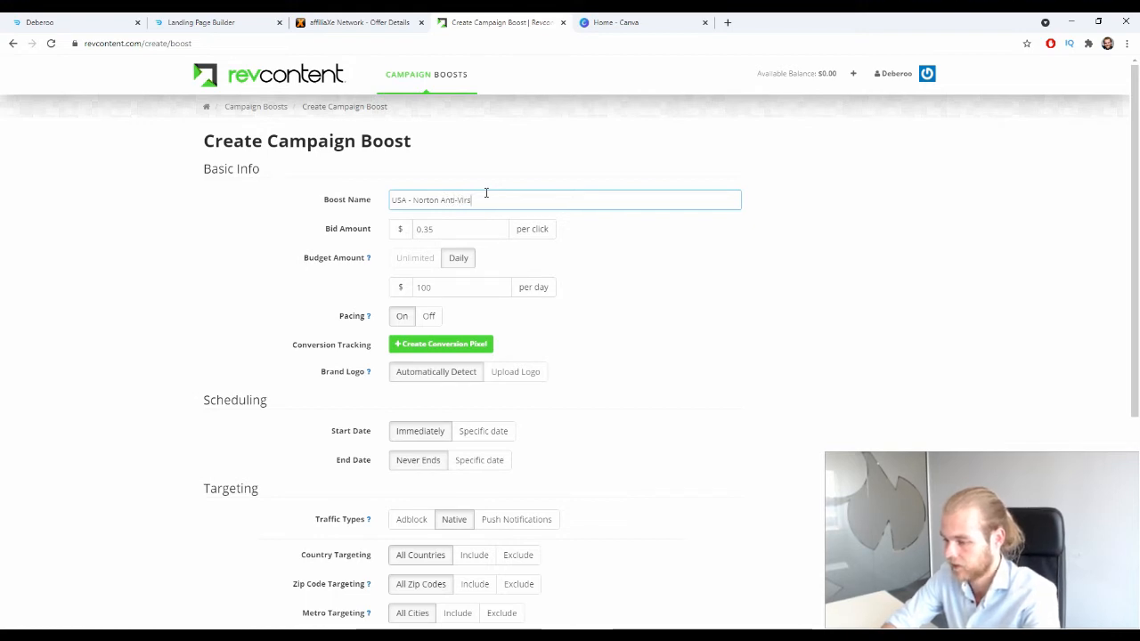
{"action": "type", "text": "s - A"}
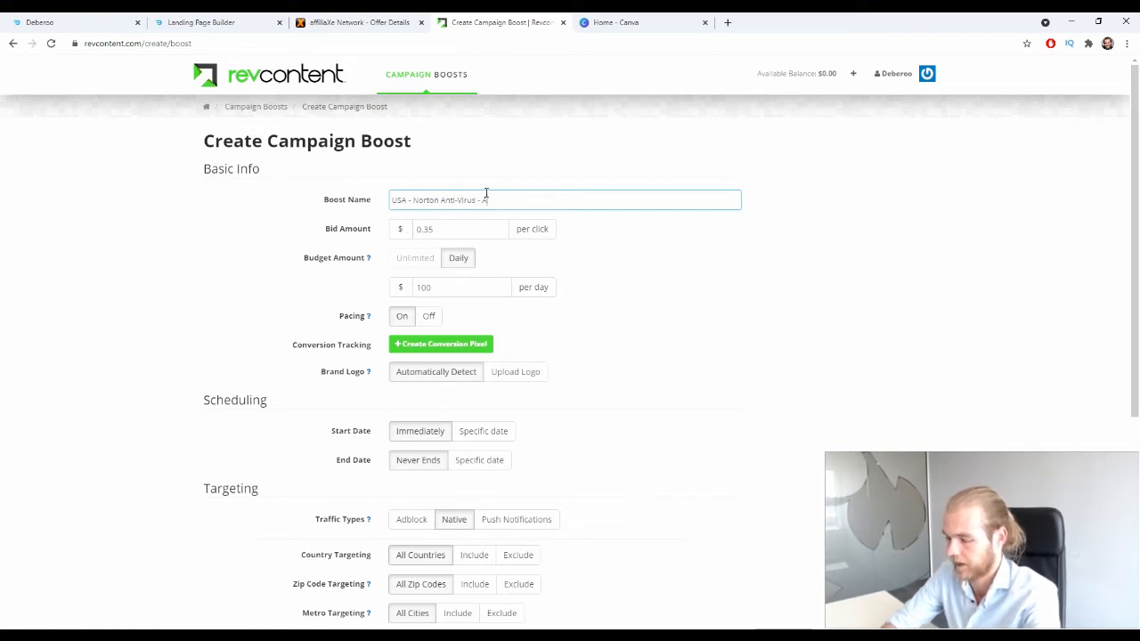
{"action": "type", "text": "ffiliat"}
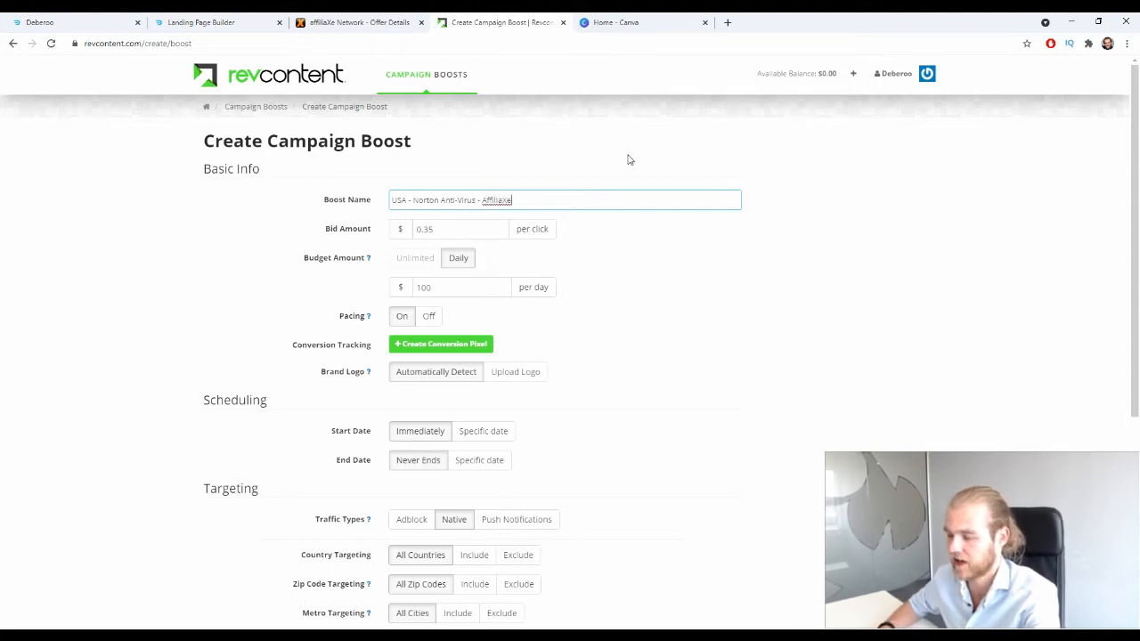
{"action": "scroll", "coordinate": [628, 160], "scroll_direction": "down", "scroll_amount": 1}
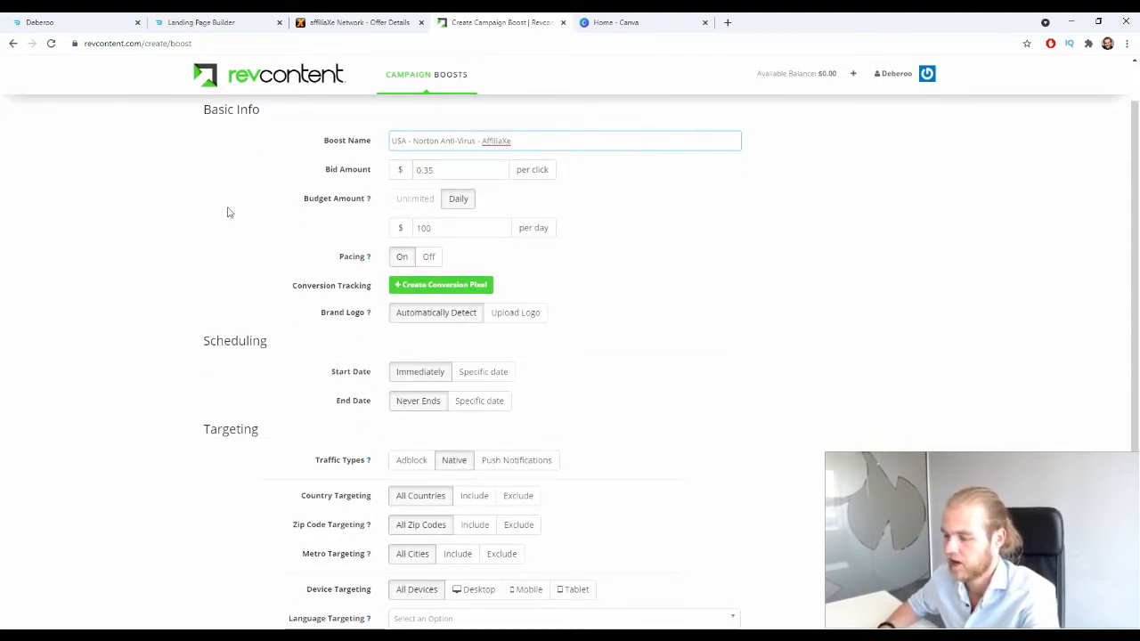
{"action": "left_click_drag", "start_coordinate": [309, 178], "coordinate": [475, 176]}
{"action": "left_click", "coordinate": [474, 176]}
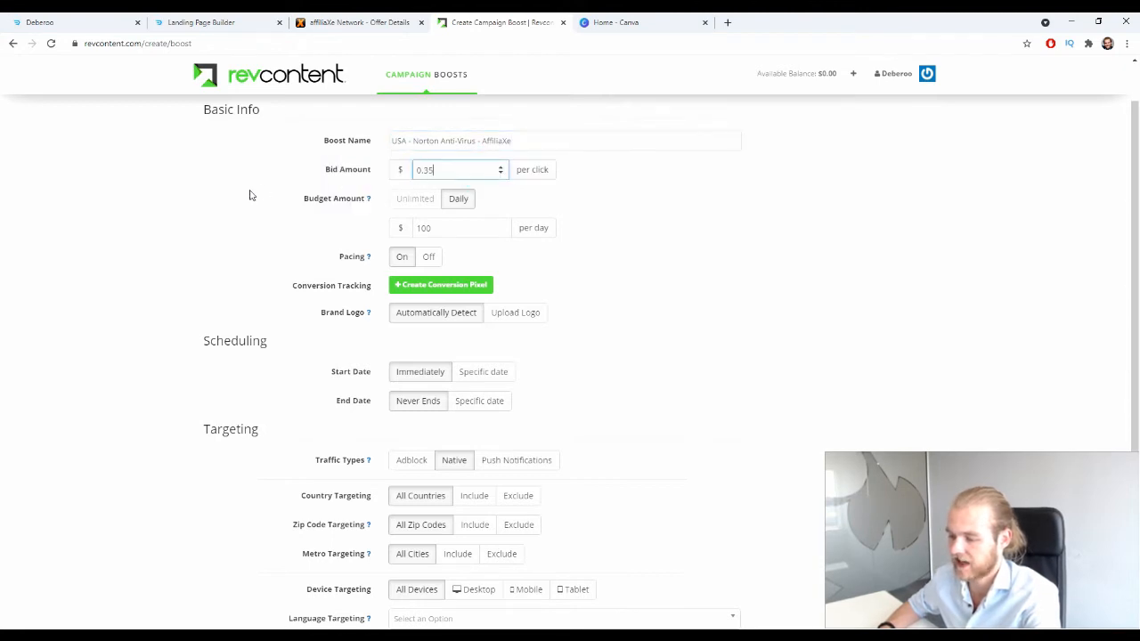
{"action": "left_click", "coordinate": [250, 195]}
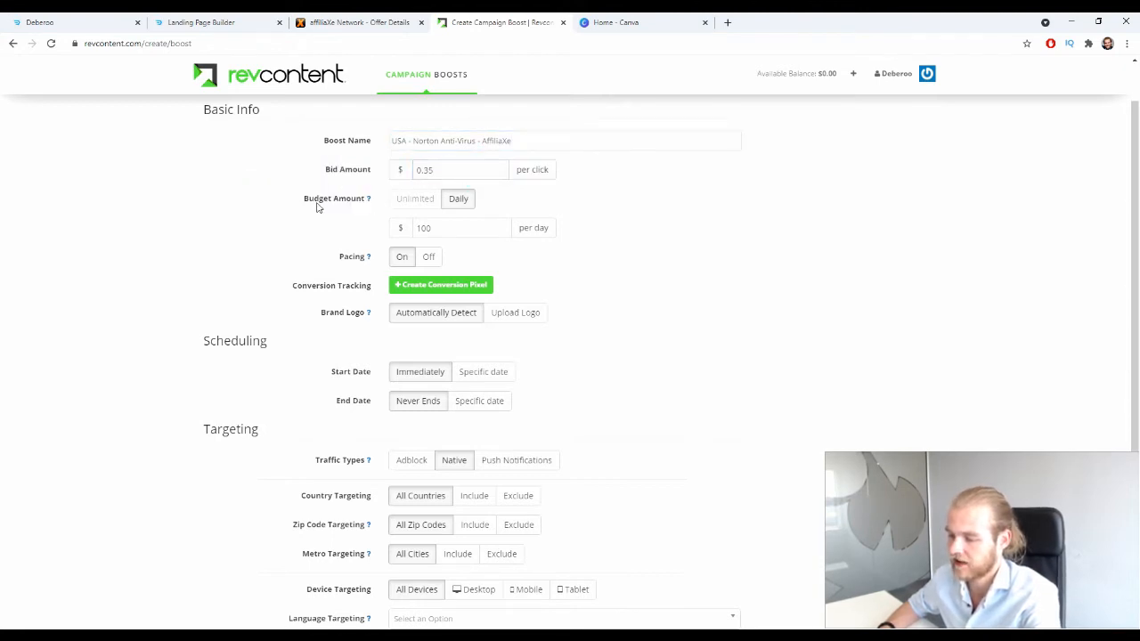
Step: Set the boost's daily budget to $300 per day
{"action": "left_click_drag", "start_coordinate": [297, 196], "coordinate": [346, 220]}
{"action": "left_click", "coordinate": [341, 216]}
{"action": "left_click", "coordinate": [452, 239]}
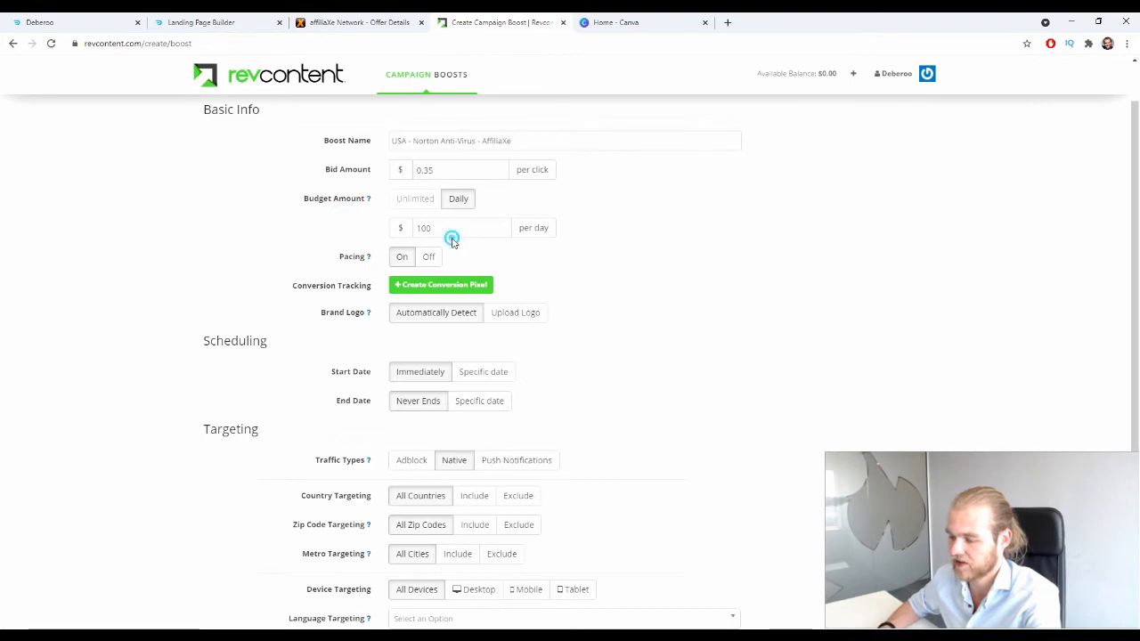
{"action": "double_click", "coordinate": [464, 229]}
{"action": "type", "text": "3"}
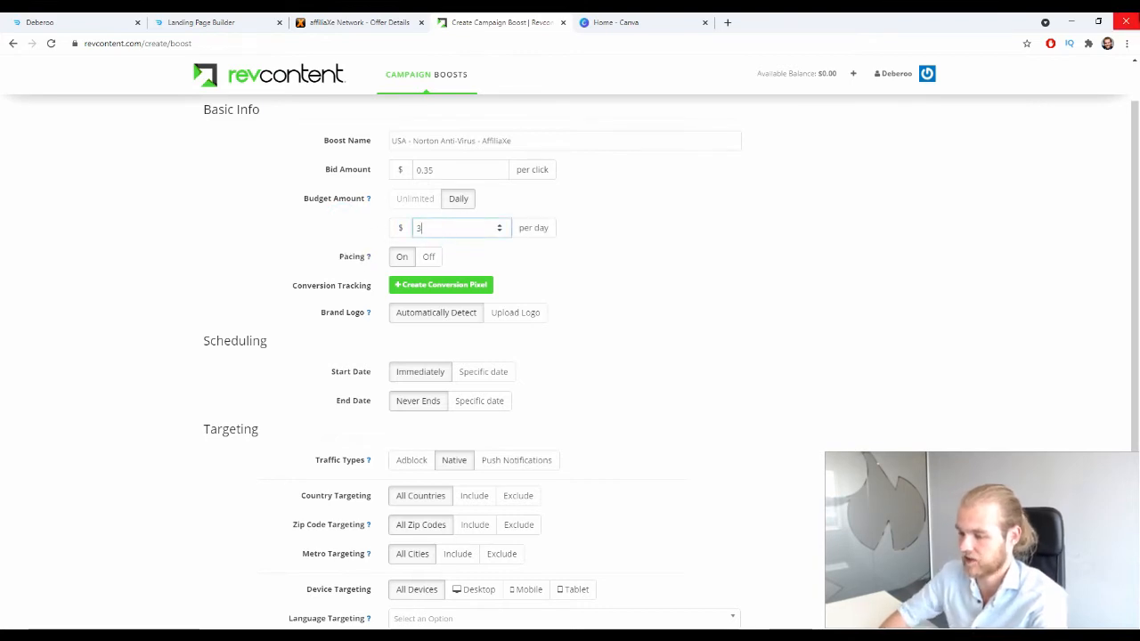
{"action": "type", "text": "00"}
{"action": "left_click", "coordinate": [155, 229]}
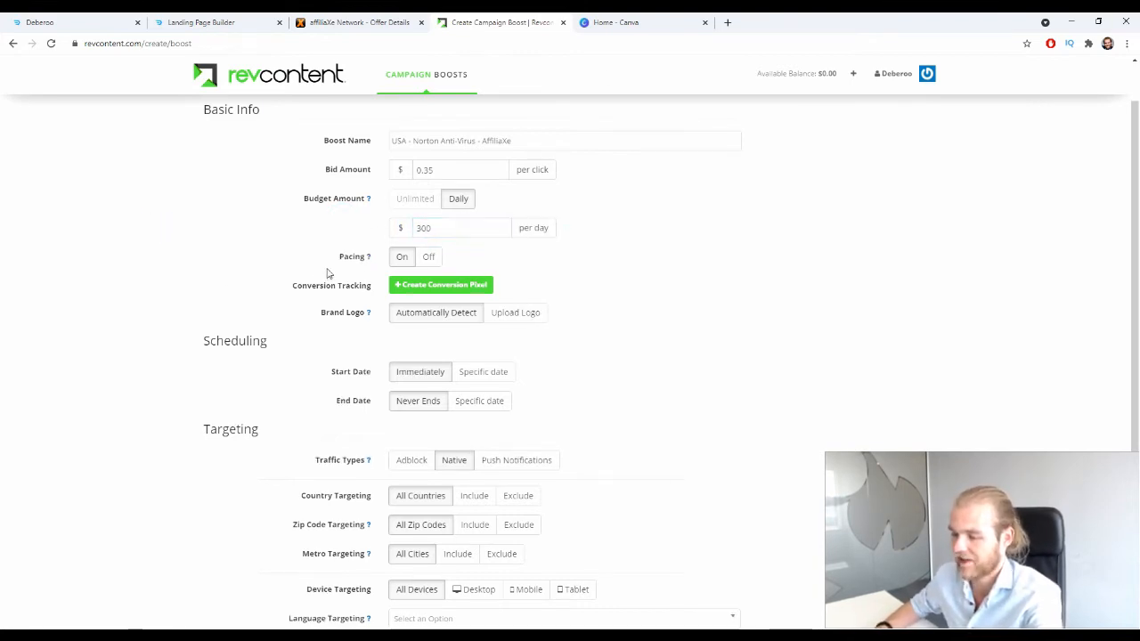
{"action": "left_click_drag", "start_coordinate": [327, 273], "coordinate": [362, 258]}
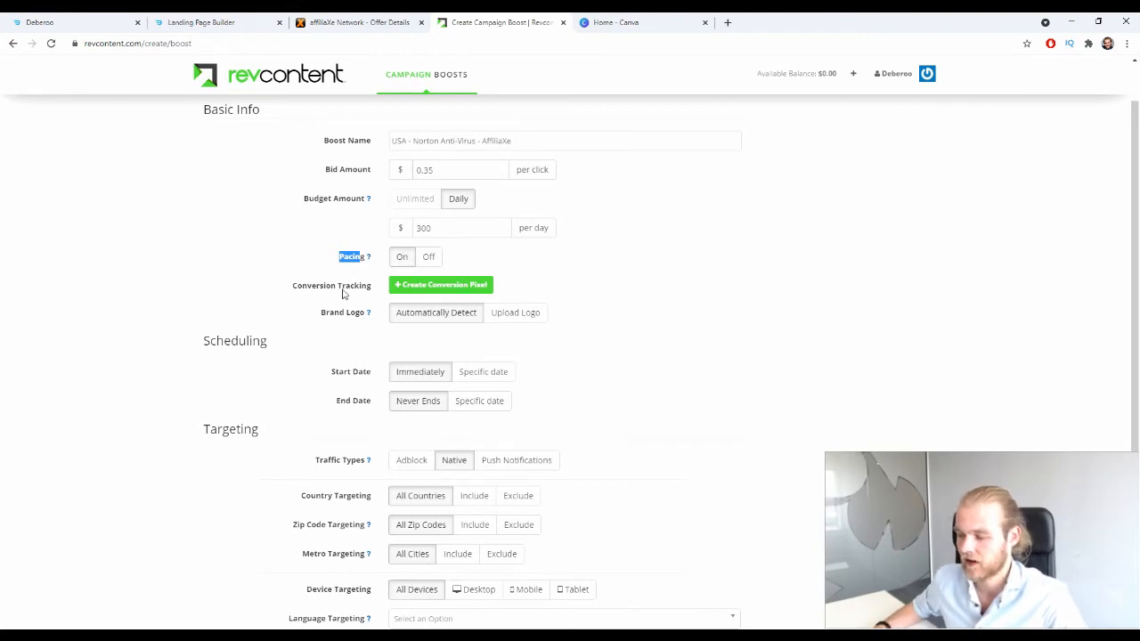
{"action": "left_click_drag", "start_coordinate": [302, 285], "coordinate": [359, 318]}
{"action": "left_click", "coordinate": [602, 290]}
{"action": "left_click", "coordinate": [708, 342]}
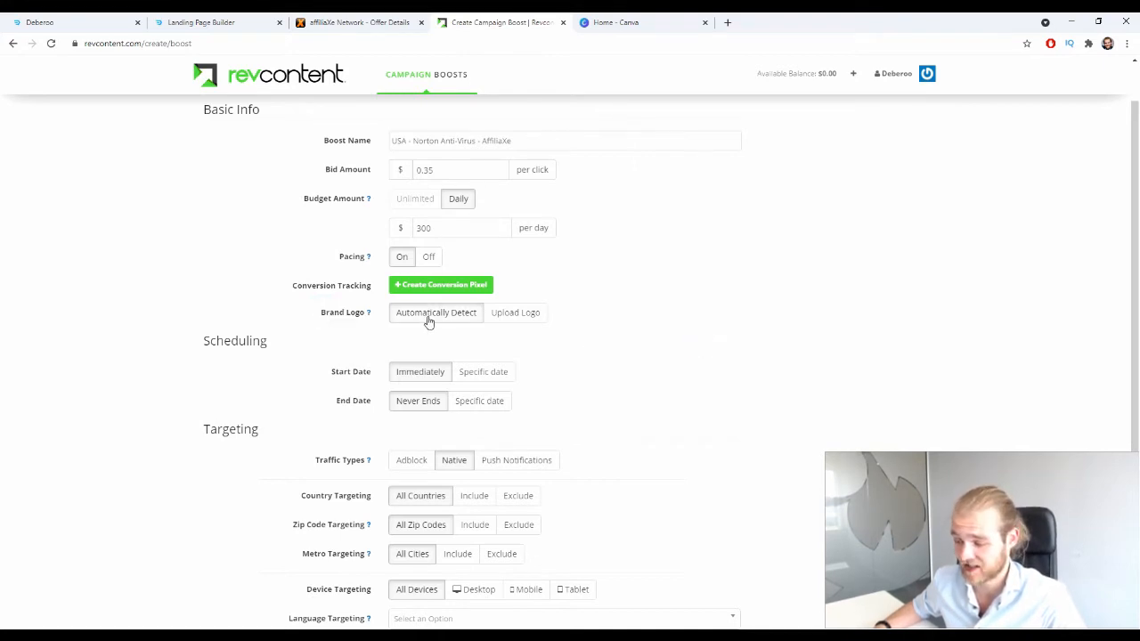
Step: Examine the recommended image size for an uploaded brand logo, leaving the logo set to Automatically Detect
{"action": "left_click", "coordinate": [530, 315]}
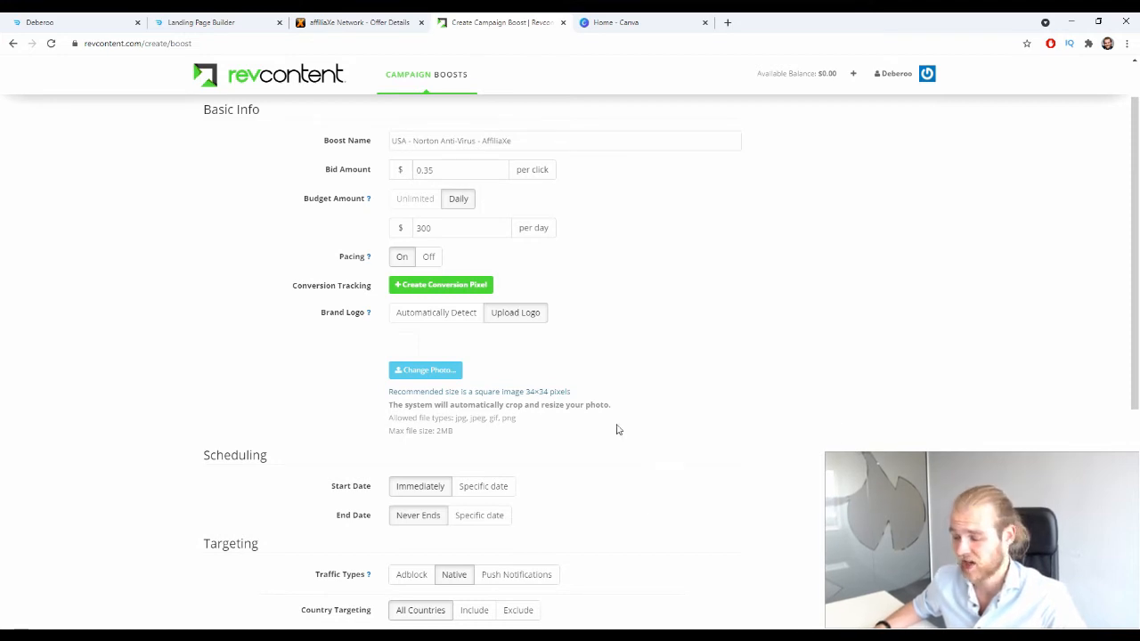
{"action": "left_click_drag", "start_coordinate": [575, 393], "coordinate": [530, 401]}
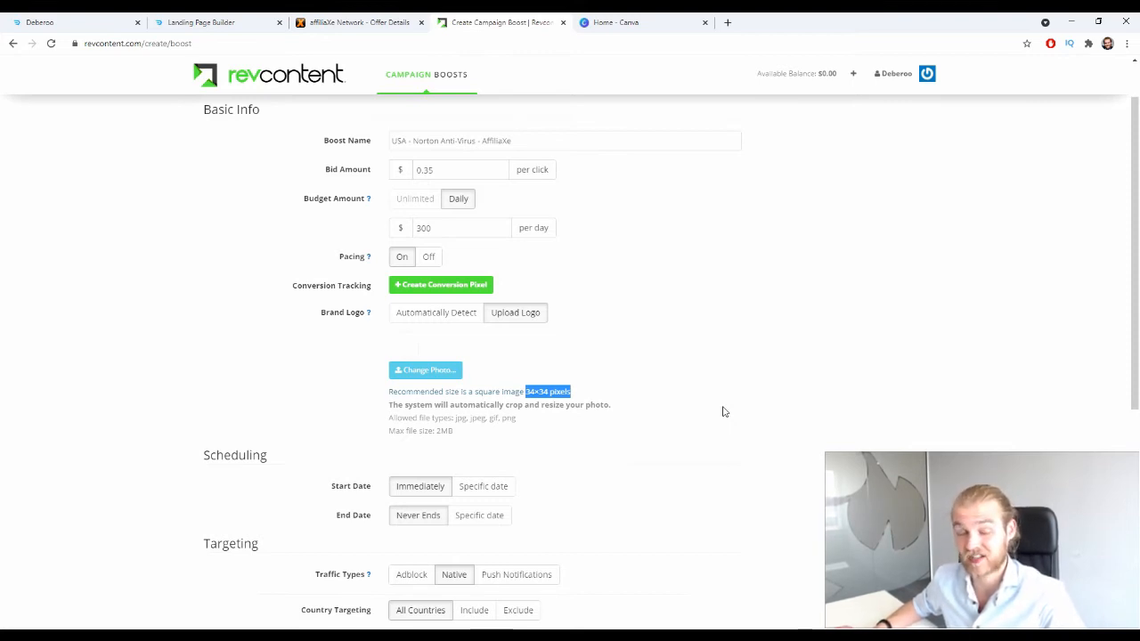
{"action": "left_click", "coordinate": [450, 322]}
Step: Schedule the boost to start on the specific date 12/15/2021
{"action": "scroll", "coordinate": [557, 367], "scroll_direction": "down", "scroll_amount": 2}
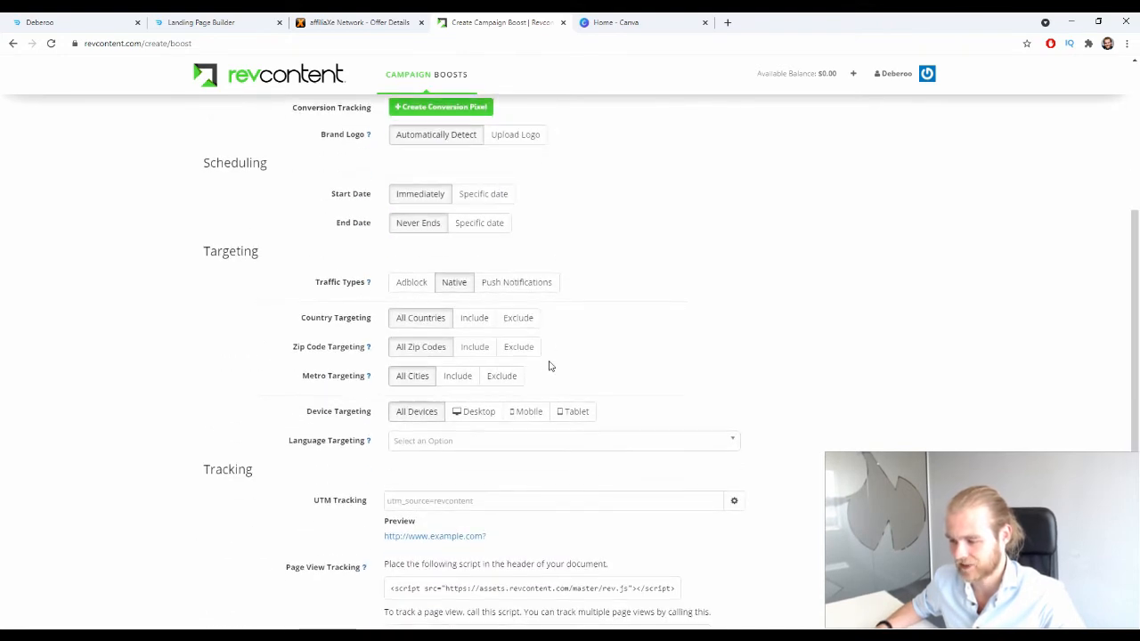
{"action": "left_click_drag", "start_coordinate": [210, 163], "coordinate": [267, 164]}
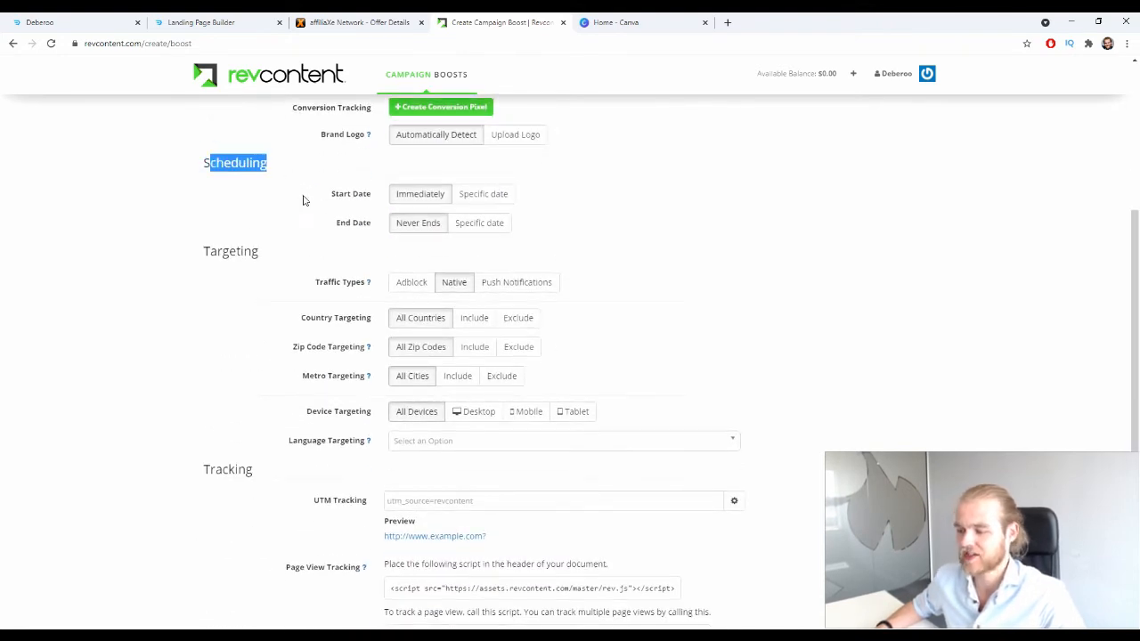
{"action": "left_click", "coordinate": [312, 289]}
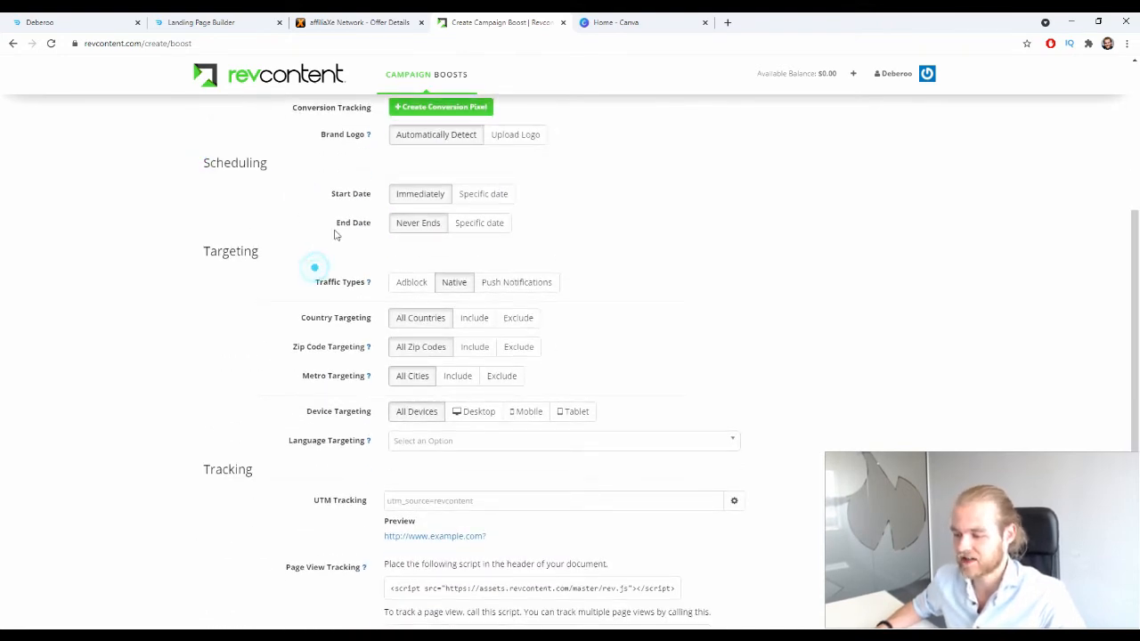
{"action": "left_click", "coordinate": [466, 202]}
{"action": "left_click", "coordinate": [506, 251]}
{"action": "left_click", "coordinate": [506, 250]}
{"action": "left_click", "coordinate": [506, 250]}
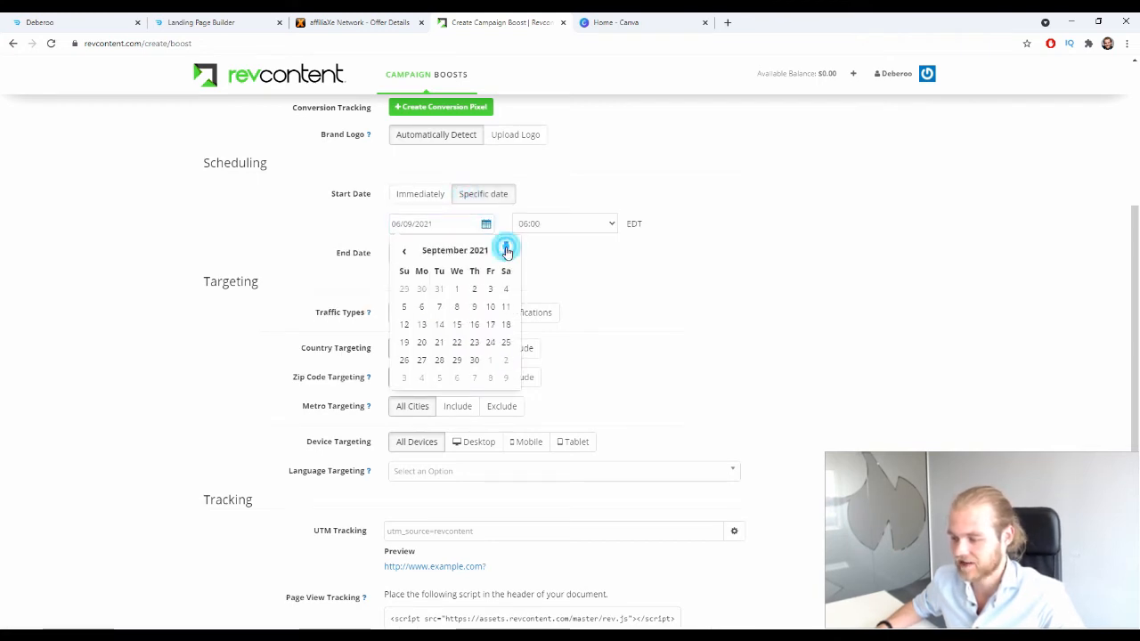
{"action": "left_click", "coordinate": [506, 250]}
{"action": "left_click", "coordinate": [506, 250]}
{"action": "left_click", "coordinate": [506, 250]}
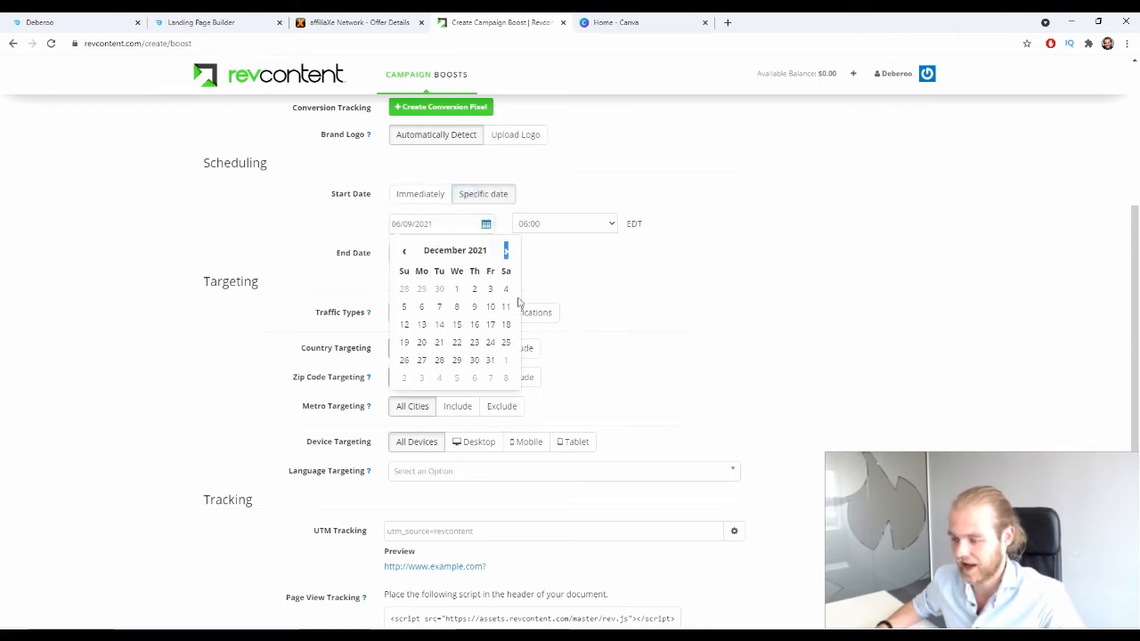
{"action": "left_click", "coordinate": [457, 325]}
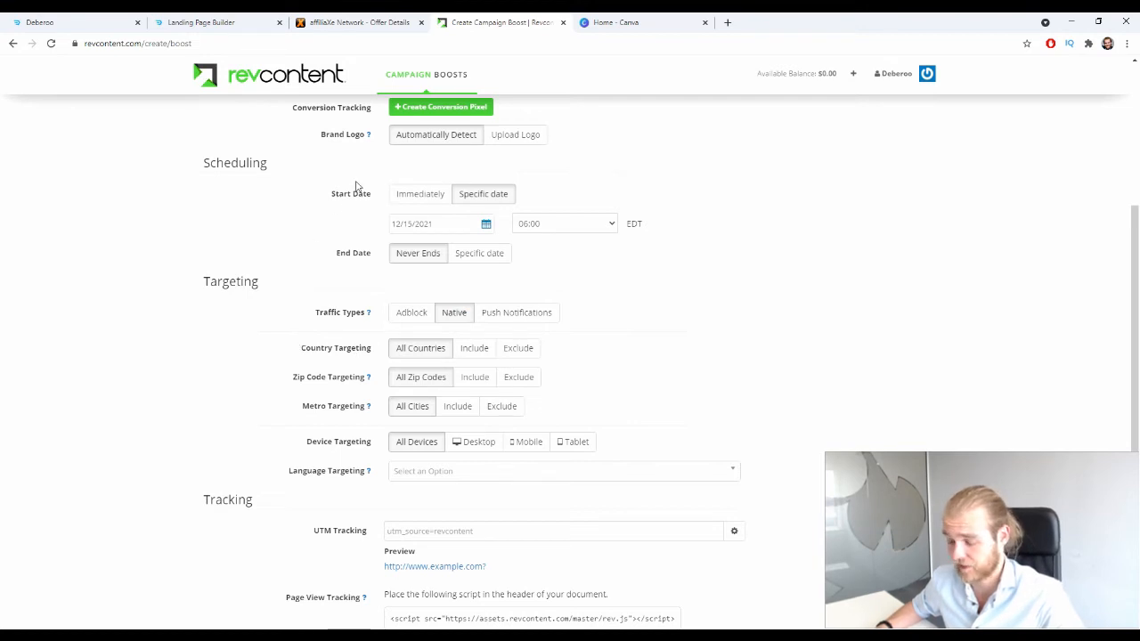
Step: Switch the boost's start to Immediately and back to the specific date 12/15/2021
{"action": "scroll", "coordinate": [316, 214], "scroll_direction": "up", "scroll_amount": 1}
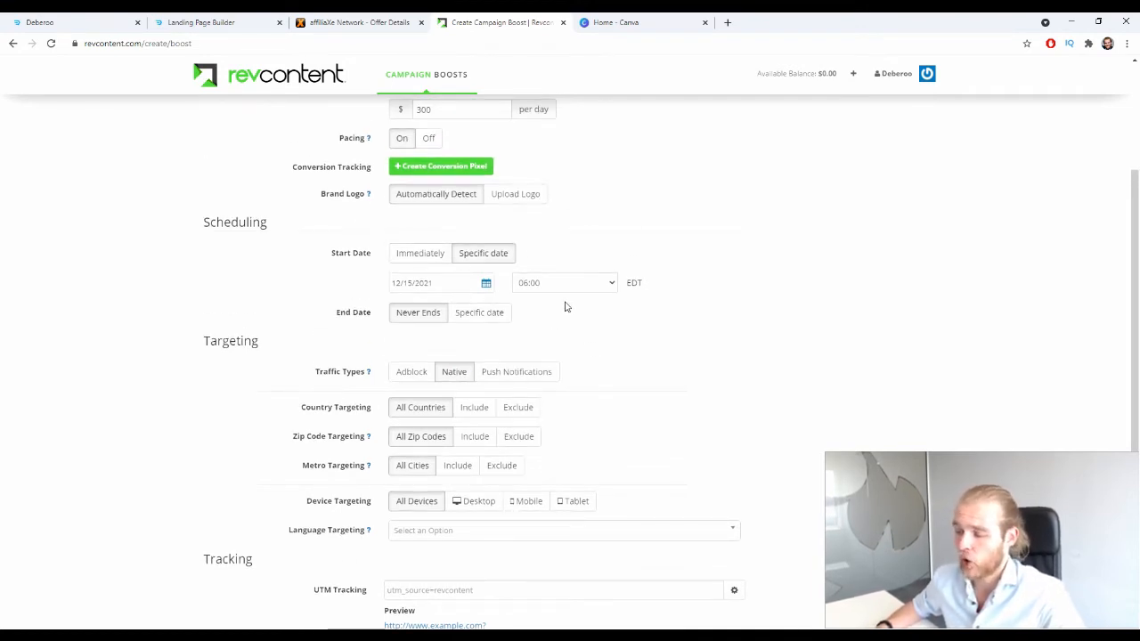
{"action": "left_click", "coordinate": [420, 253]}
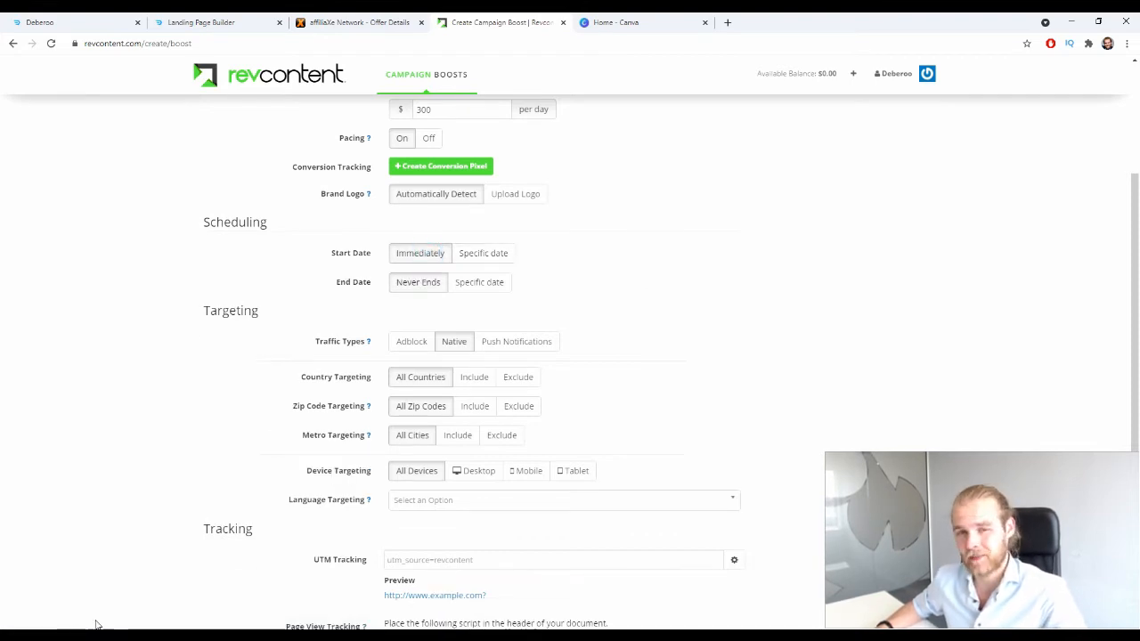
{"action": "left_click", "coordinate": [492, 255]}
{"action": "left_click", "coordinate": [492, 282]}
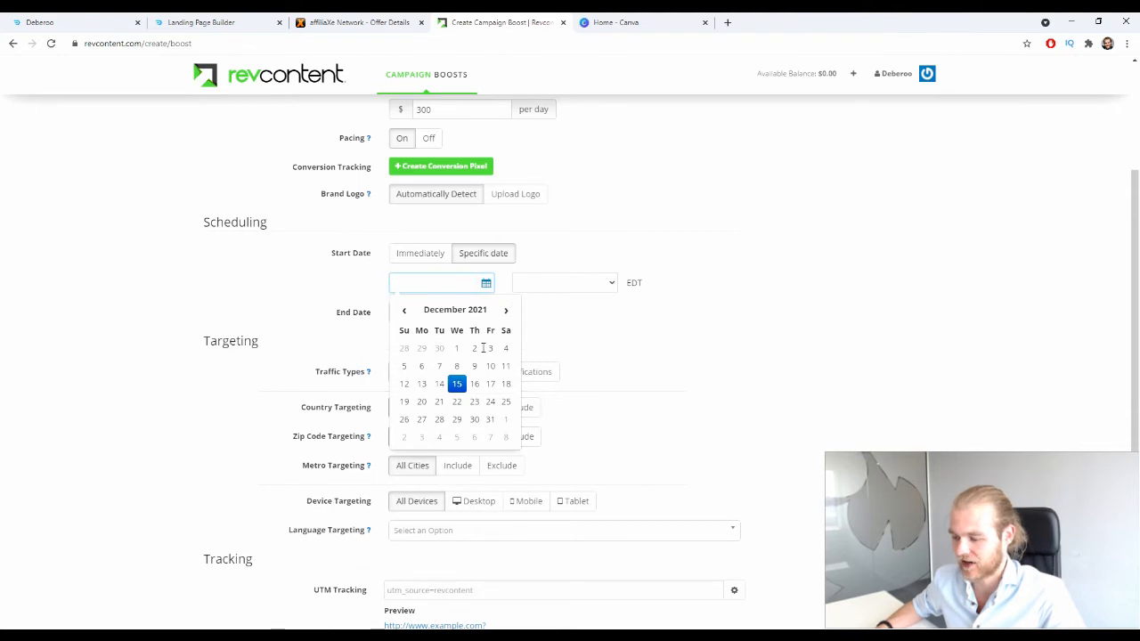
{"action": "left_click", "coordinate": [457, 384]}
{"action": "scroll", "coordinate": [326, 294], "scroll_direction": "down", "scroll_amount": 1}
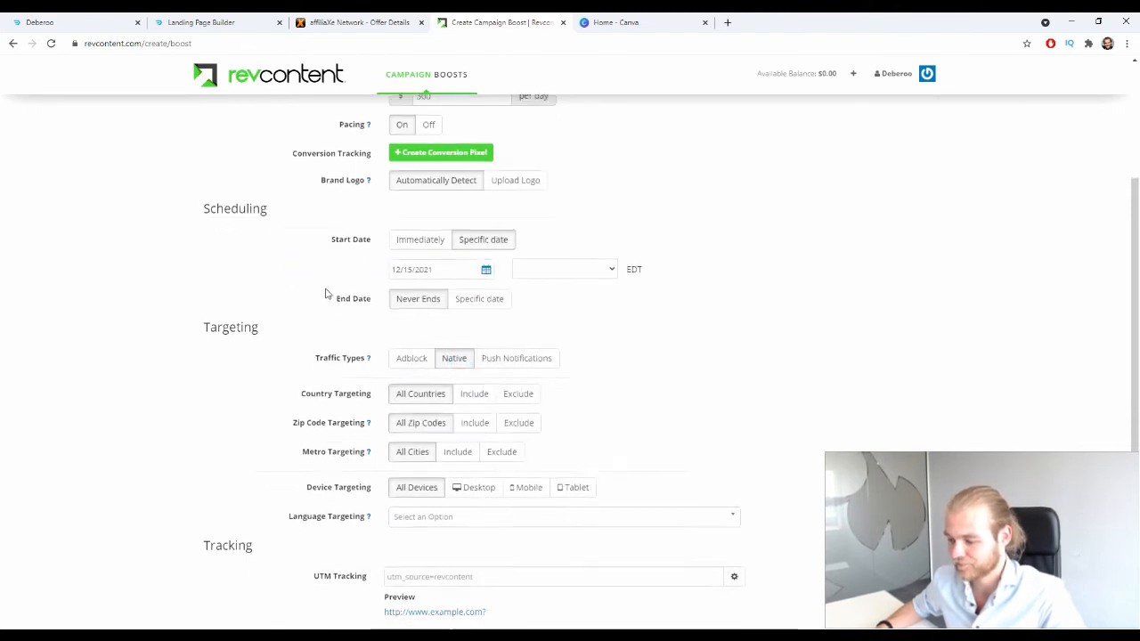
Step: Try a specific end date for the boost and return it to Never Ends
{"action": "scroll", "coordinate": [330, 276], "scroll_direction": "down", "scroll_amount": 1}
{"action": "left_click_drag", "start_coordinate": [339, 255], "coordinate": [360, 255]}
{"action": "left_click", "coordinate": [459, 260]}
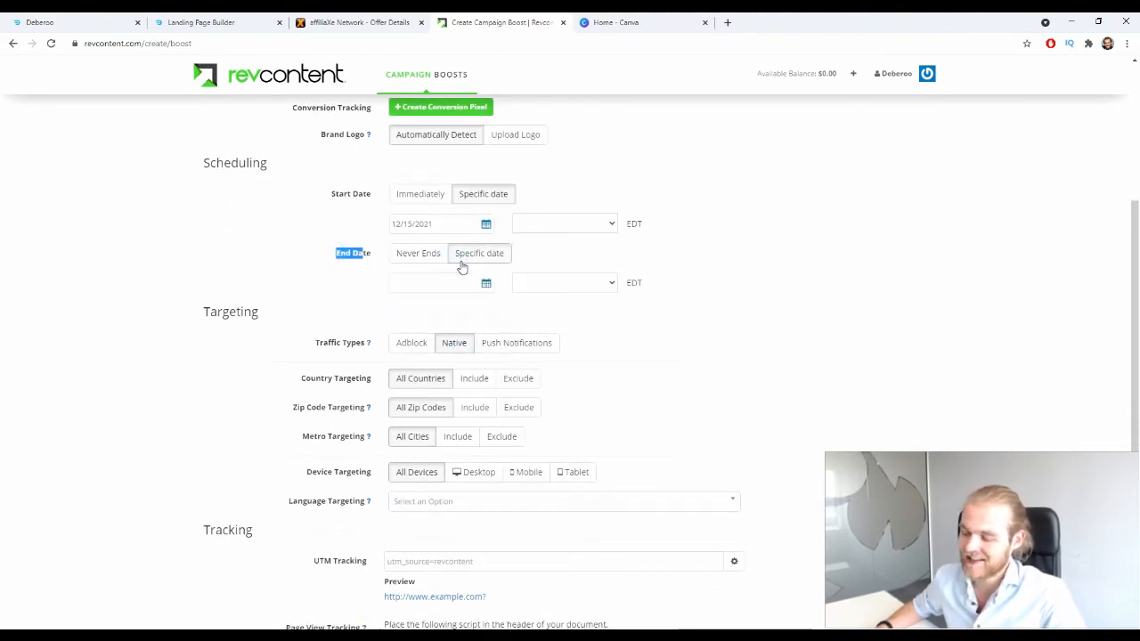
{"action": "left_click", "coordinate": [438, 263]}
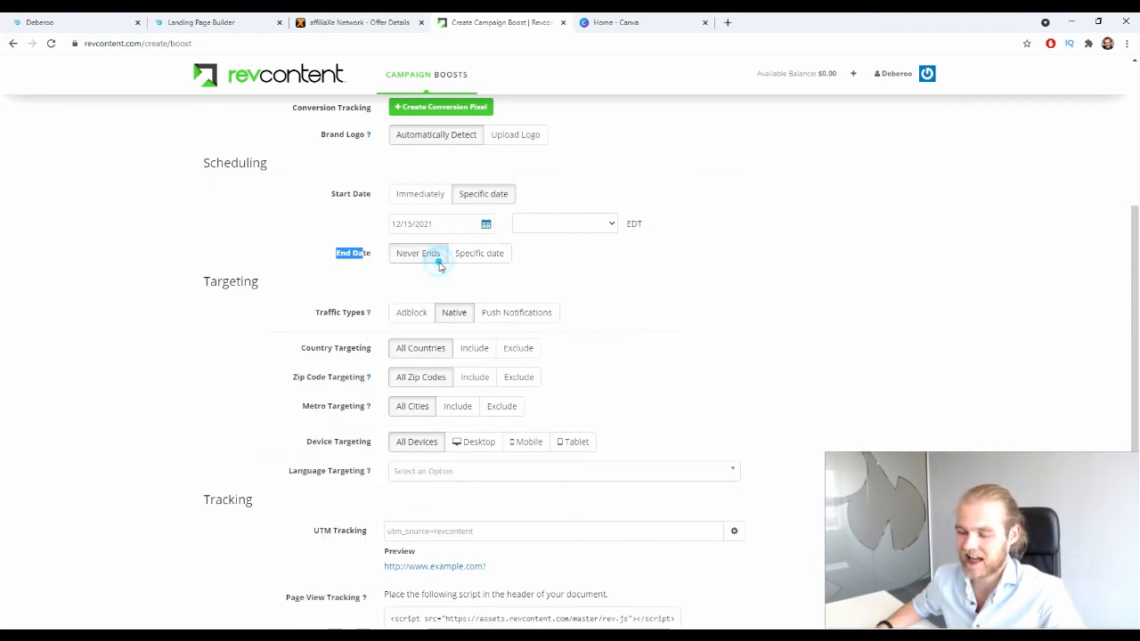
{"action": "left_click", "coordinate": [300, 255]}
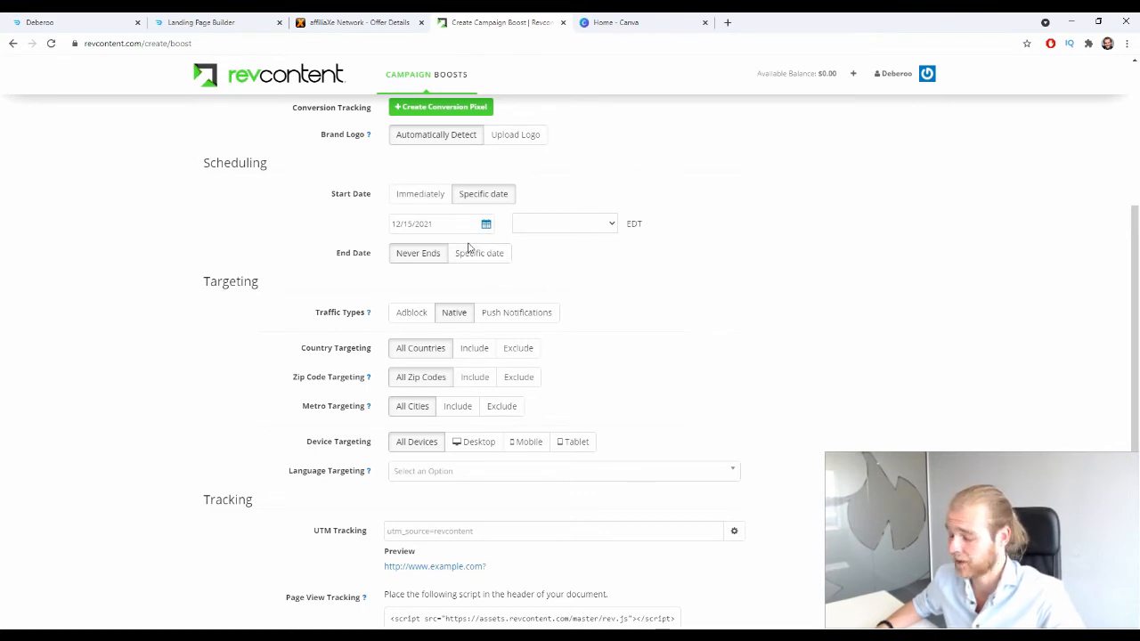
Step: Keep the Native traffic type and limit the boost's country targeting to include only United States
{"action": "scroll", "coordinate": [454, 252], "scroll_direction": "down", "scroll_amount": 1}
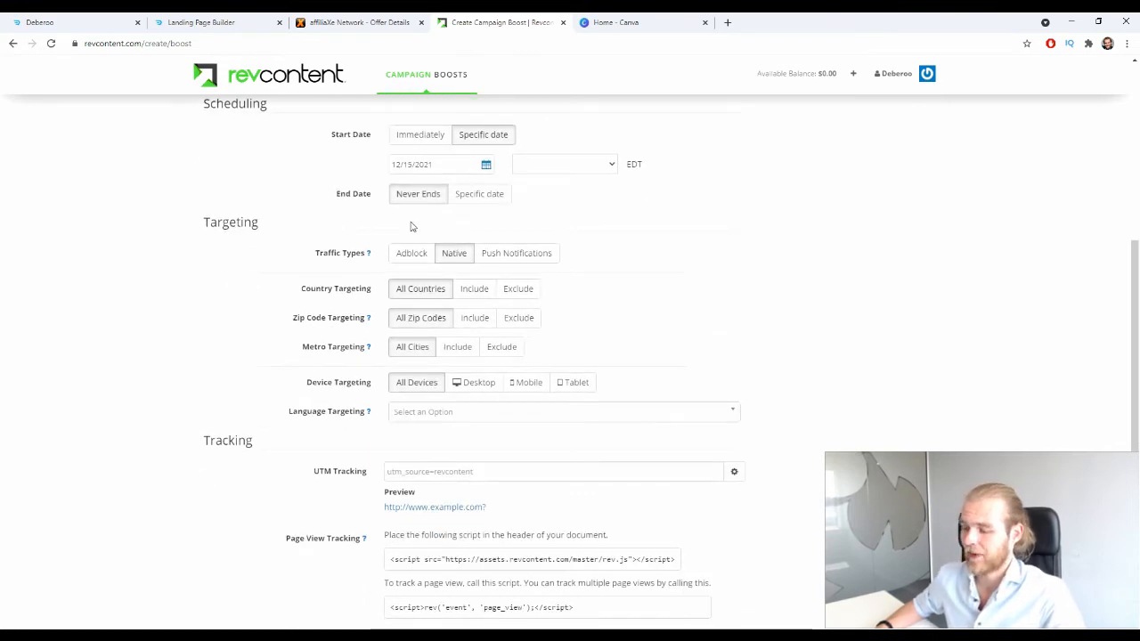
{"action": "left_click_drag", "start_coordinate": [318, 254], "coordinate": [355, 273]}
{"action": "left_click", "coordinate": [355, 273]}
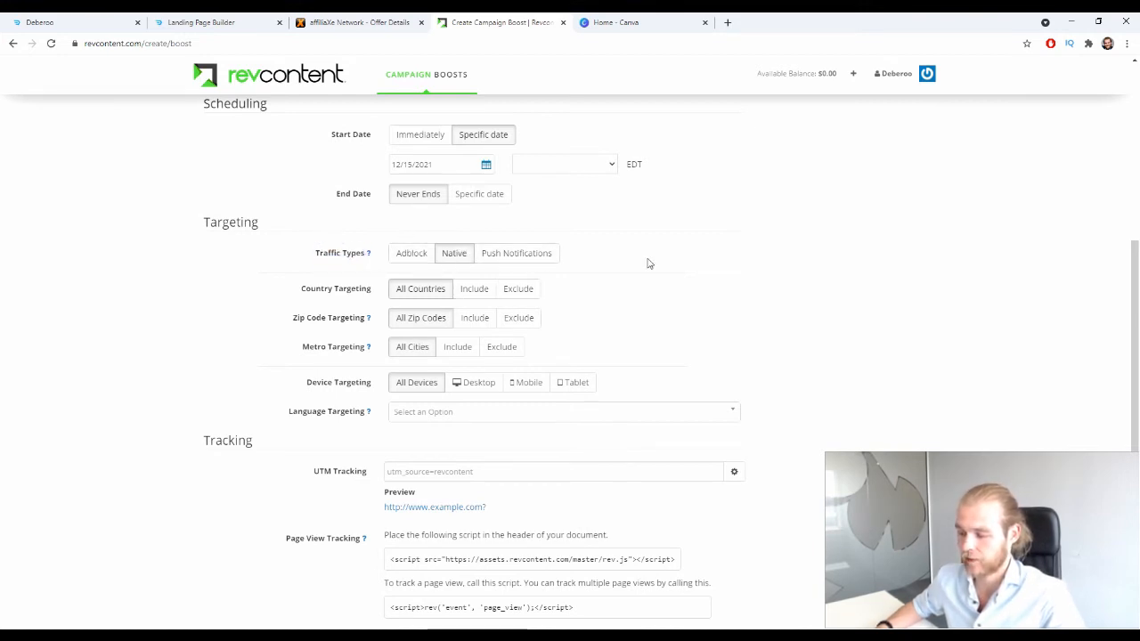
{"action": "scroll", "coordinate": [677, 254], "scroll_direction": "down", "scroll_amount": 1}
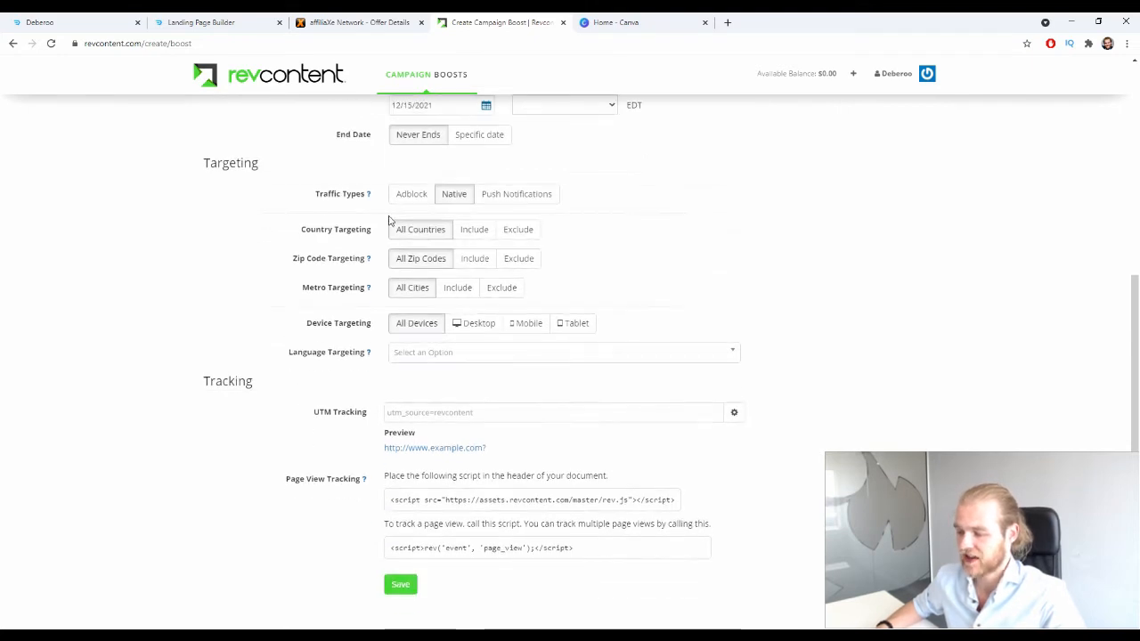
{"action": "left_click", "coordinate": [462, 230]}
{"action": "left_click", "coordinate": [440, 260]}
{"action": "type", "text": "unit"}
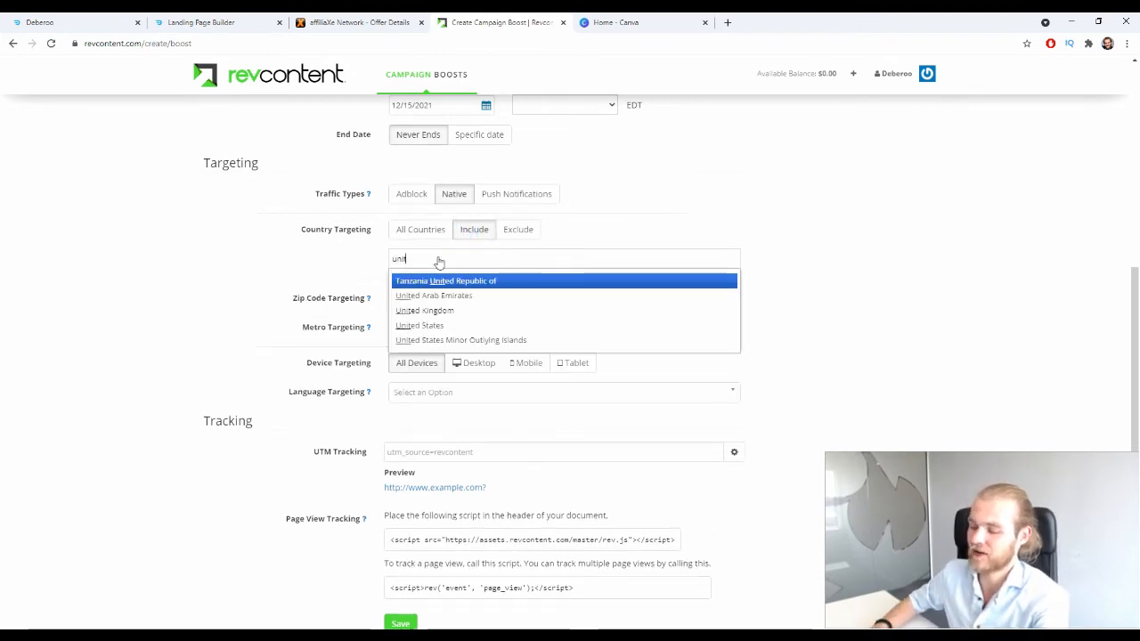
{"action": "left_click", "coordinate": [474, 325]}
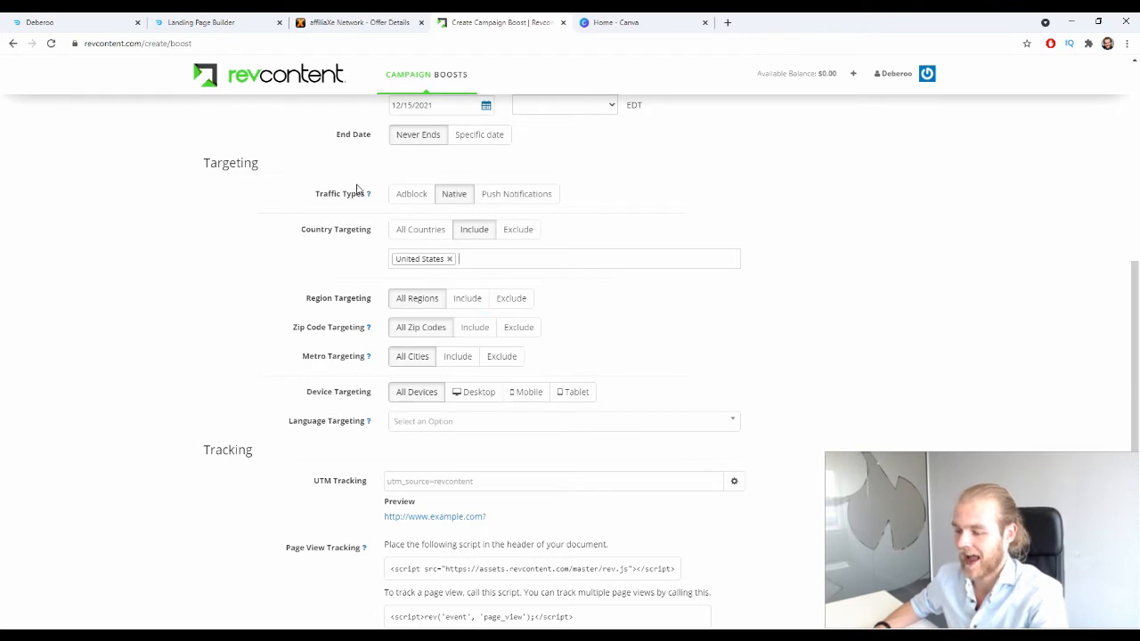
Step: Try excluding regions in the region targeting, browse the list of states and return to All Regions
{"action": "left_click", "coordinate": [468, 301]}
{"action": "left_click", "coordinate": [527, 305]}
{"action": "left_click", "coordinate": [517, 328]}
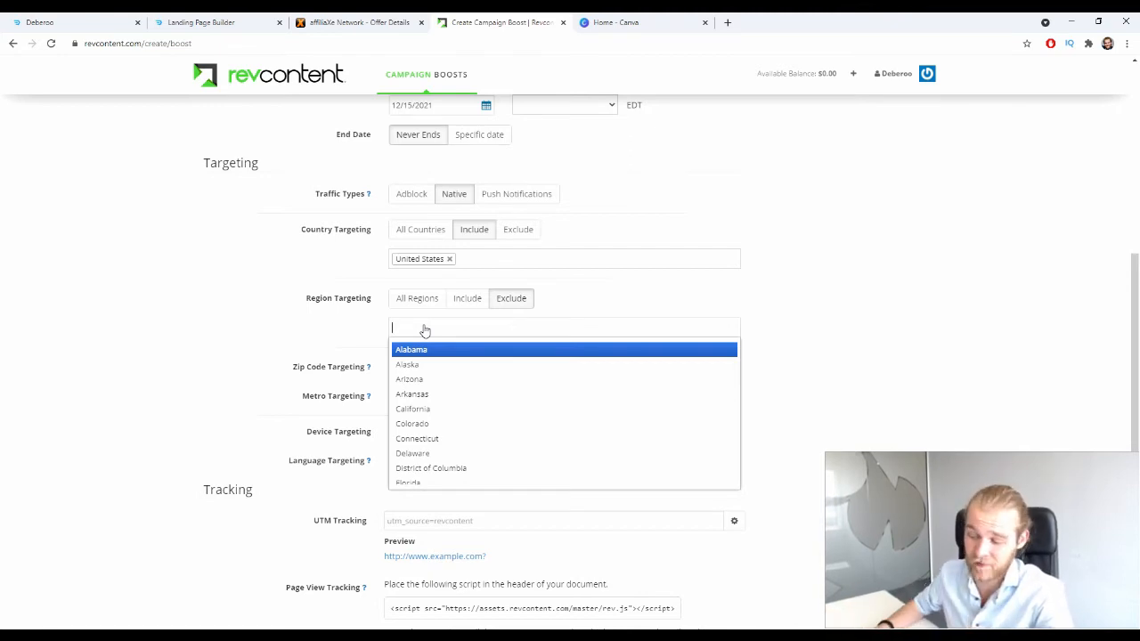
{"action": "left_click", "coordinate": [272, 331]}
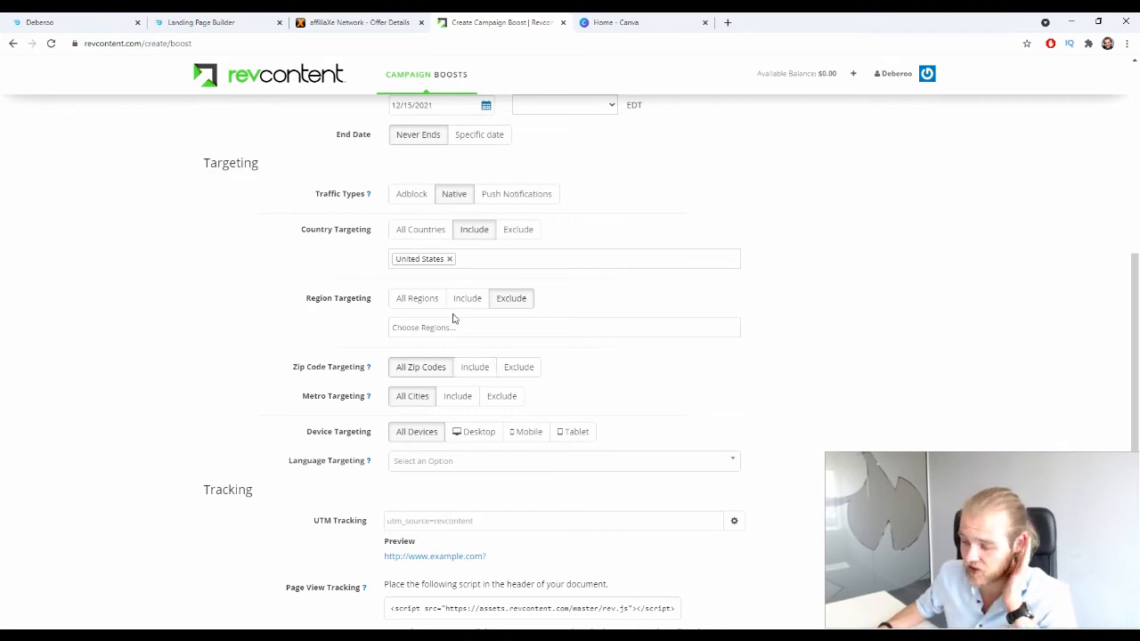
{"action": "left_click", "coordinate": [417, 298]}
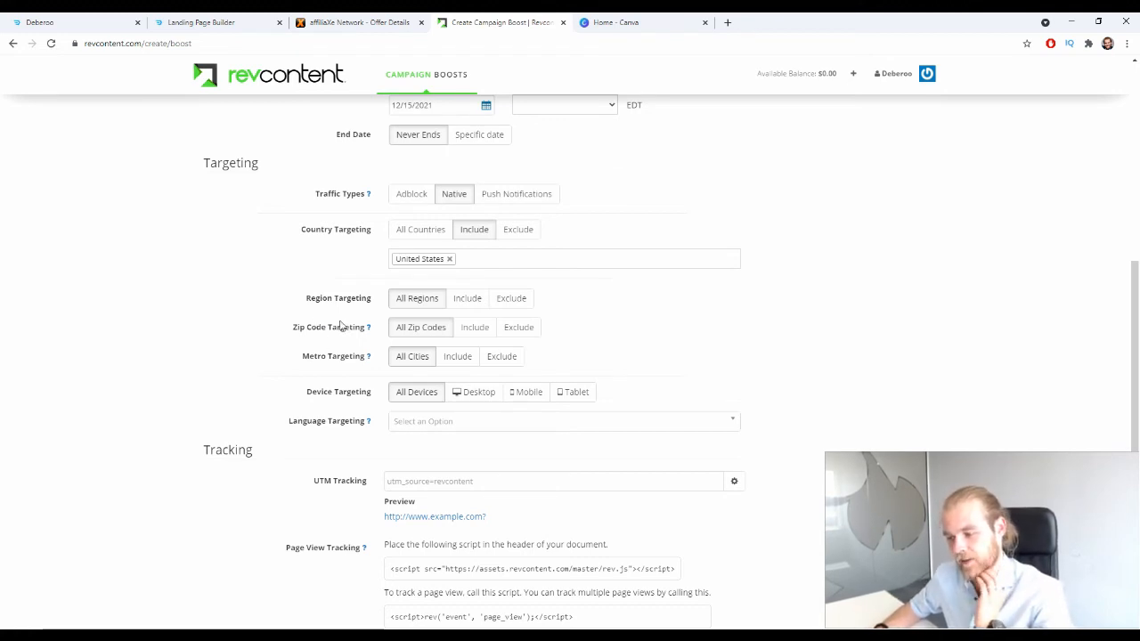
Step: Try including a metro area by searching for "los ang", clear the entry and return to All Cities
{"action": "left_click", "coordinate": [458, 363]}
{"action": "left_click", "coordinate": [453, 388]}
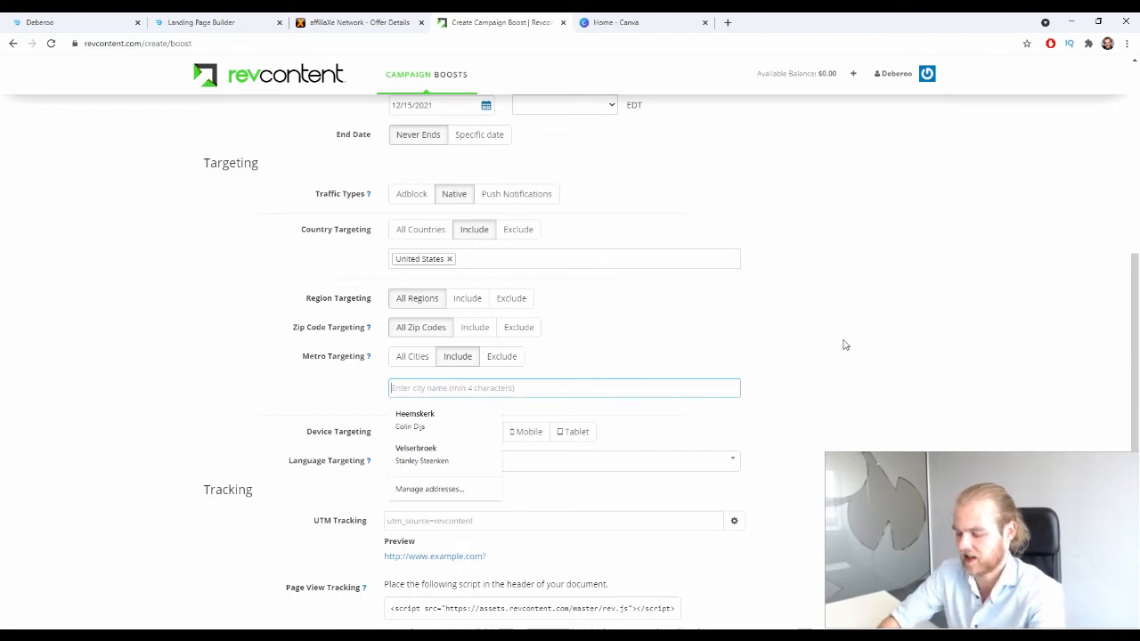
{"action": "type", "text": "los an"}
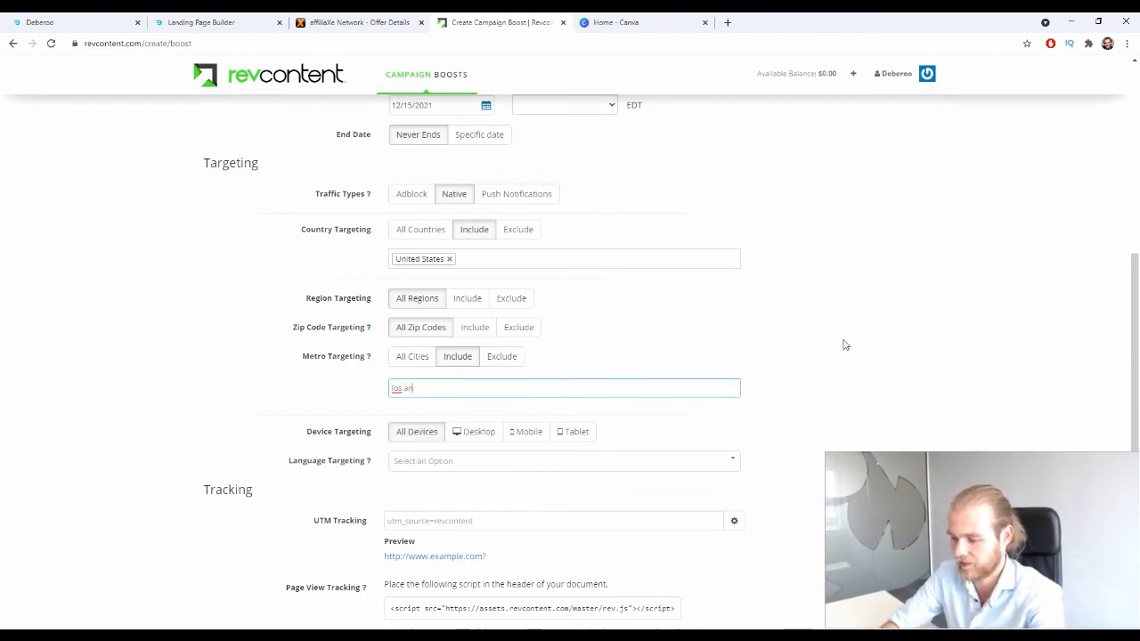
{"action": "type", "text": "fg"}
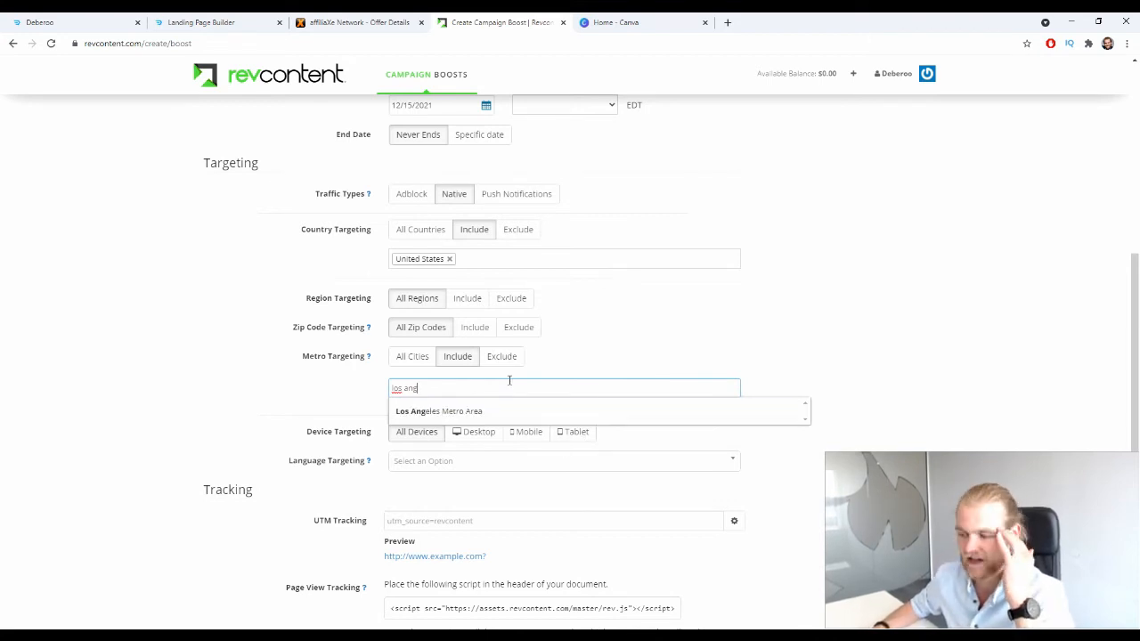
{"action": "key", "text": "ctrl+a"}
{"action": "key", "text": "BackSpace"}
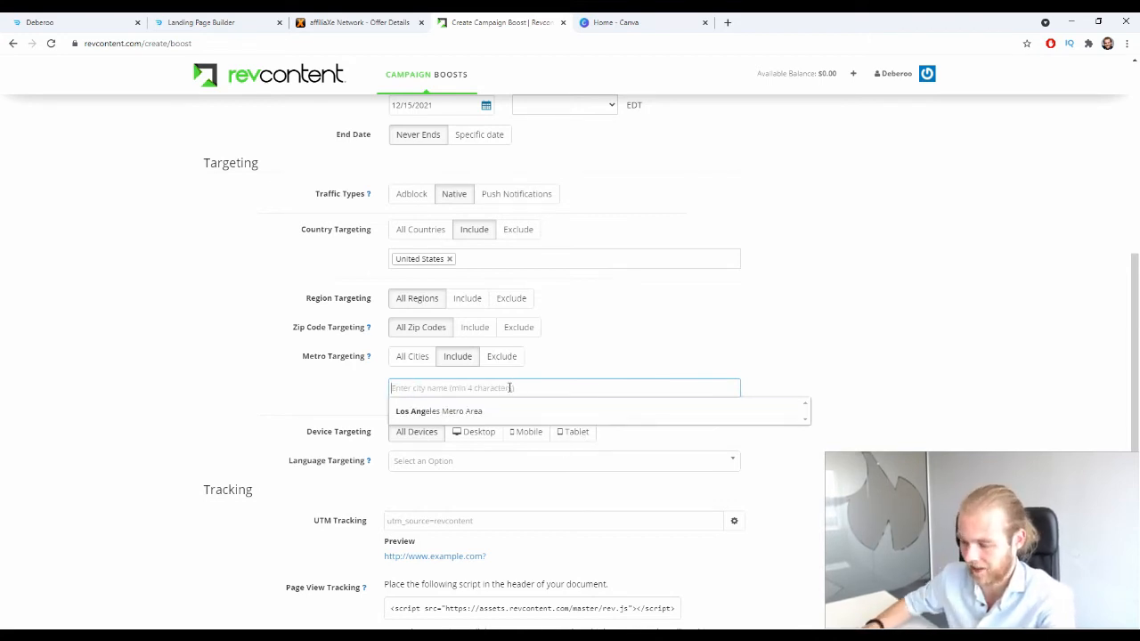
{"action": "left_click", "coordinate": [169, 440]}
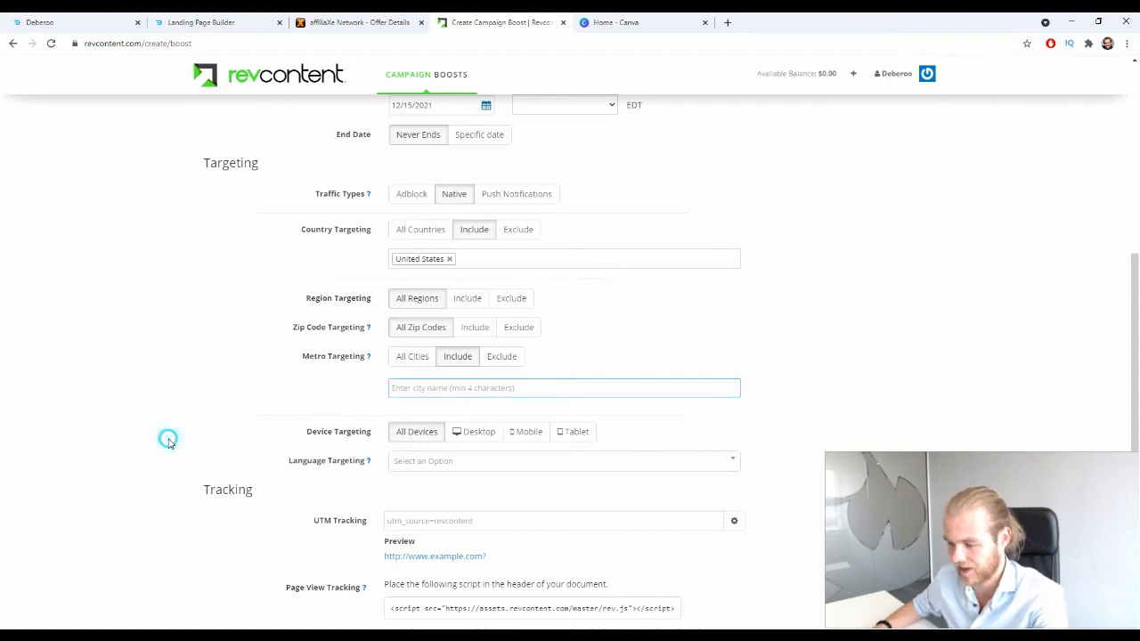
{"action": "left_click", "coordinate": [417, 357]}
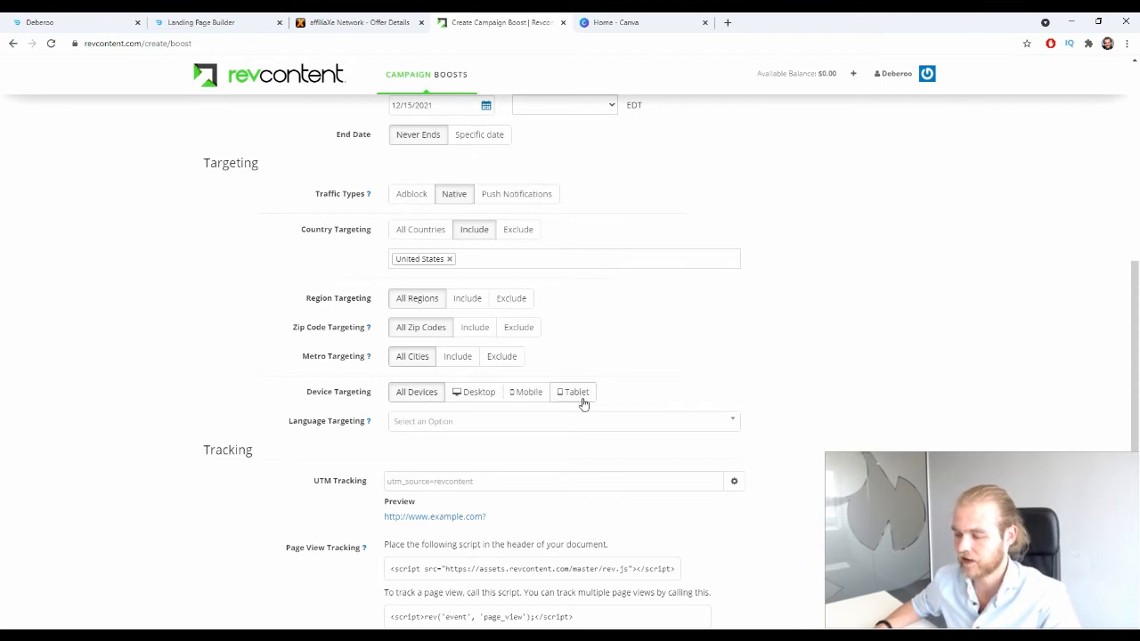
Step: Restrict the device targeting to Desktop only, with all desktop operating systems
{"action": "left_click", "coordinate": [526, 390]}
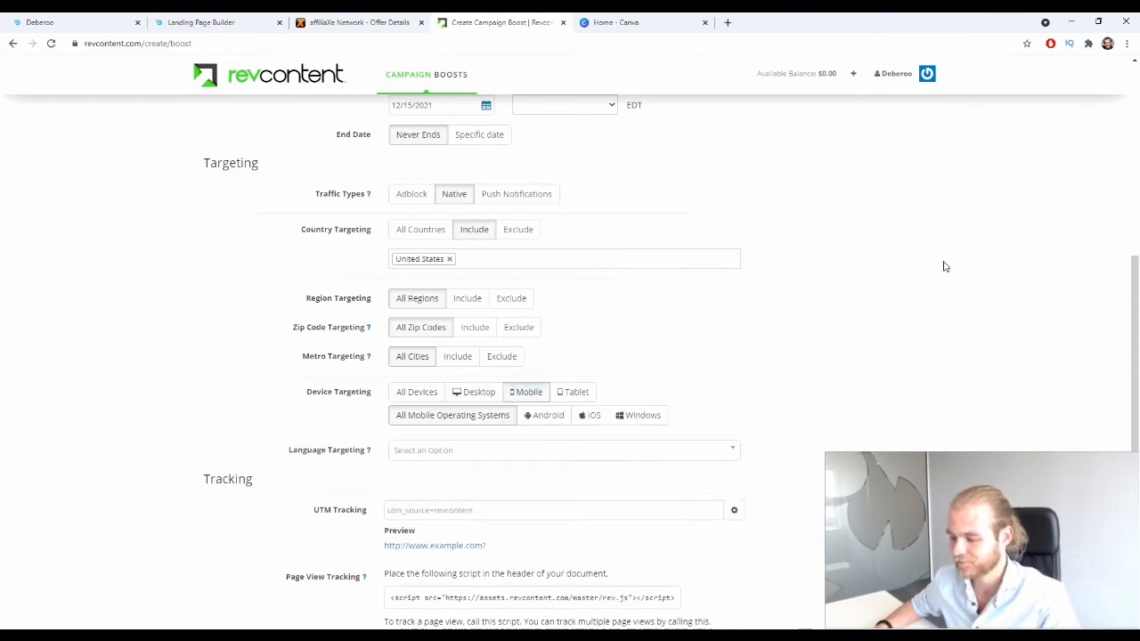
{"action": "scroll", "coordinate": [927, 272], "scroll_direction": "down", "scroll_amount": 1}
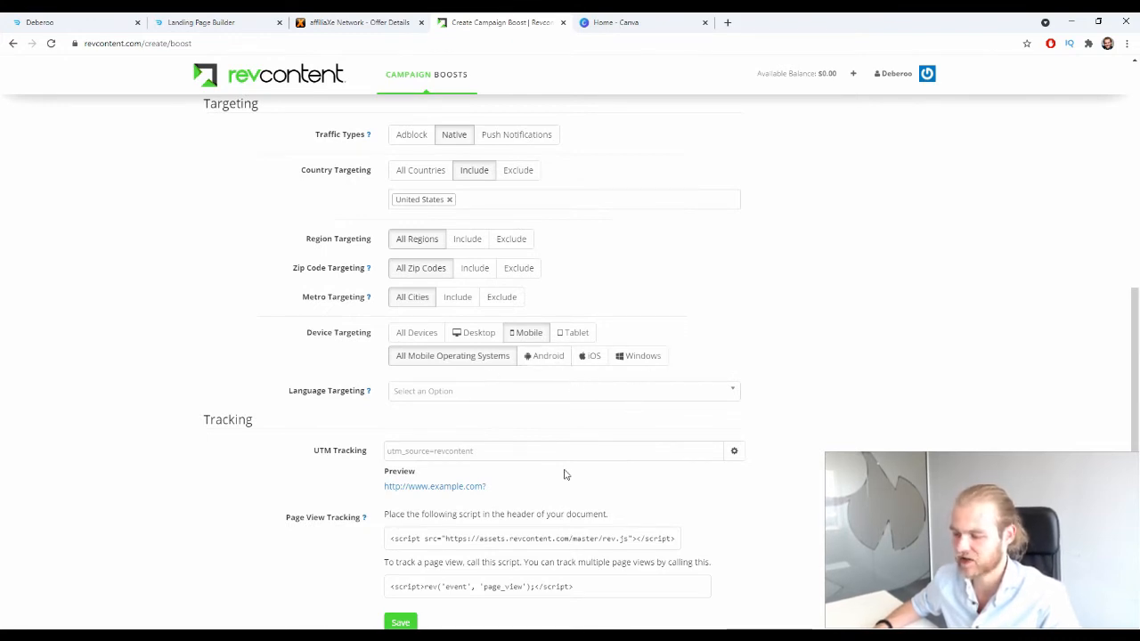
{"action": "left_click", "coordinate": [486, 333]}
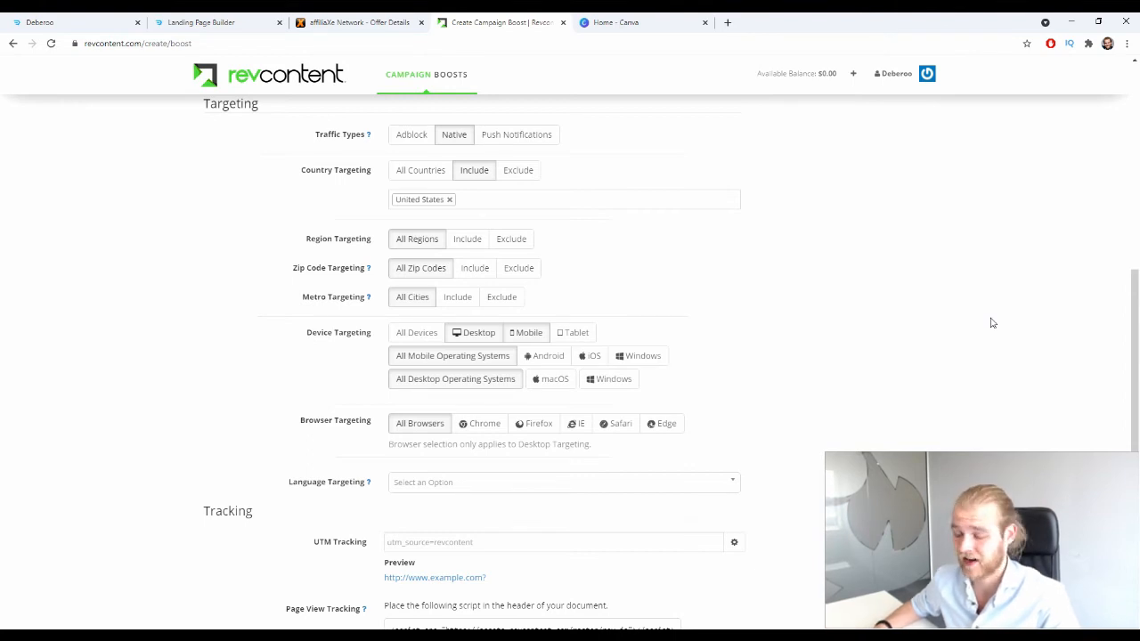
{"action": "left_click", "coordinate": [526, 333]}
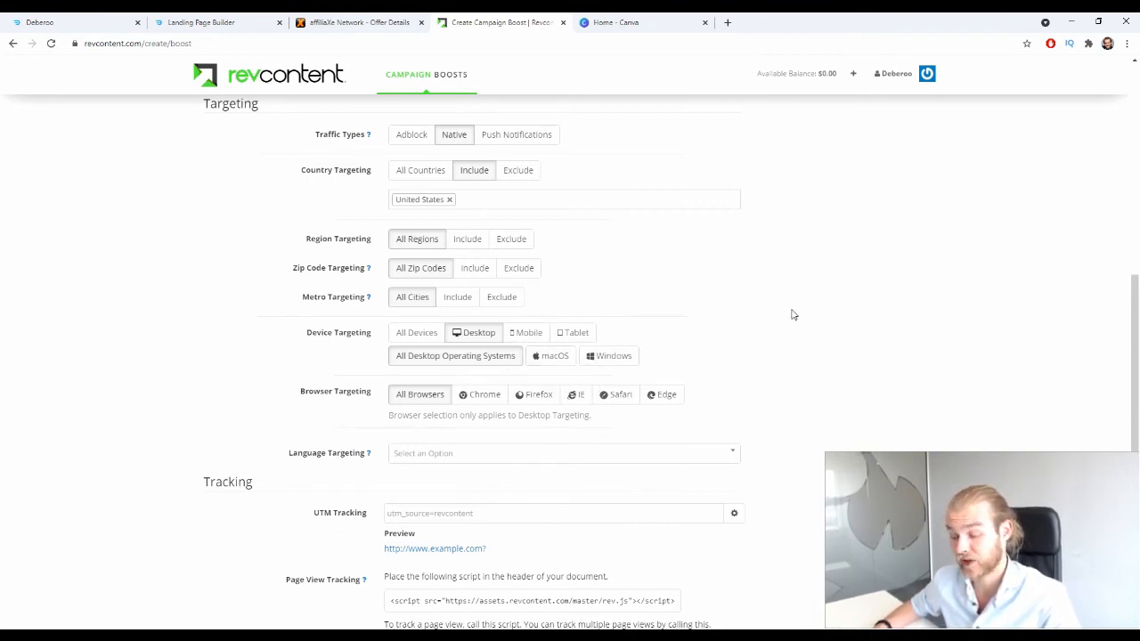
Step: Keep All Browsers for the browser targeting and set the language targeting to English
{"action": "scroll", "coordinate": [650, 400], "scroll_direction": "down", "scroll_amount": 1}
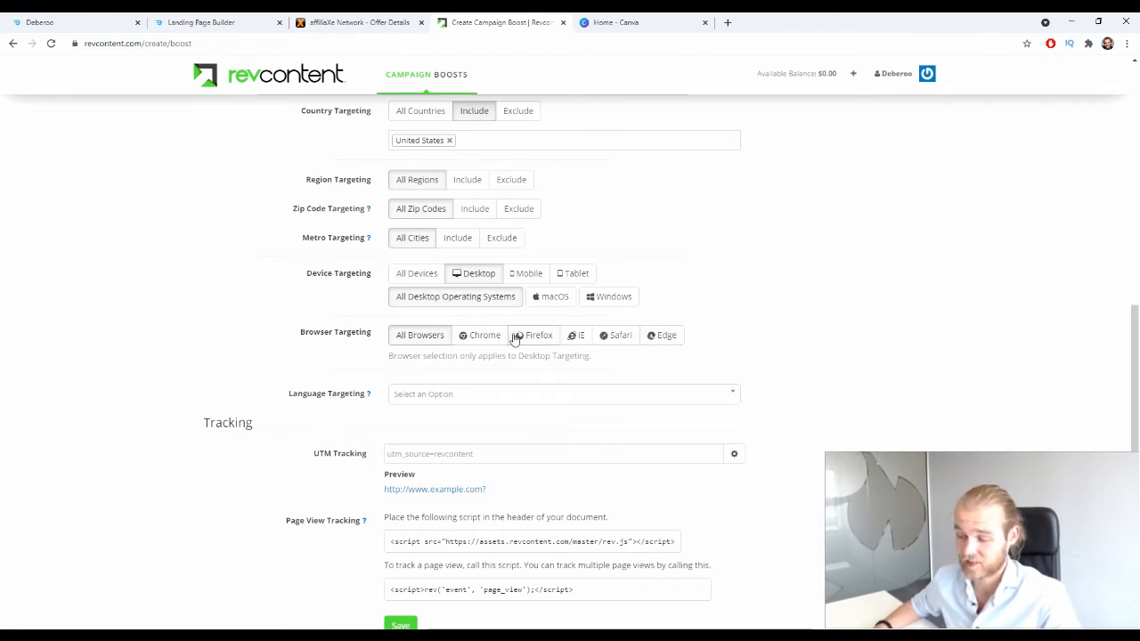
{"action": "scroll", "coordinate": [548, 337], "scroll_direction": "down", "scroll_amount": 1}
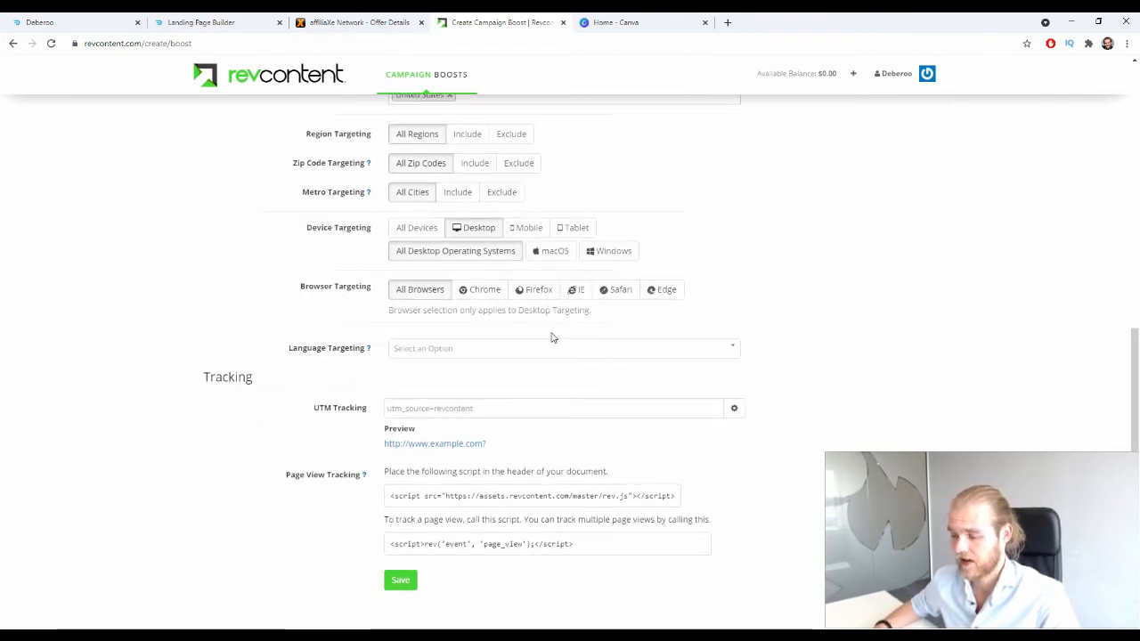
{"action": "left_click", "coordinate": [547, 347]}
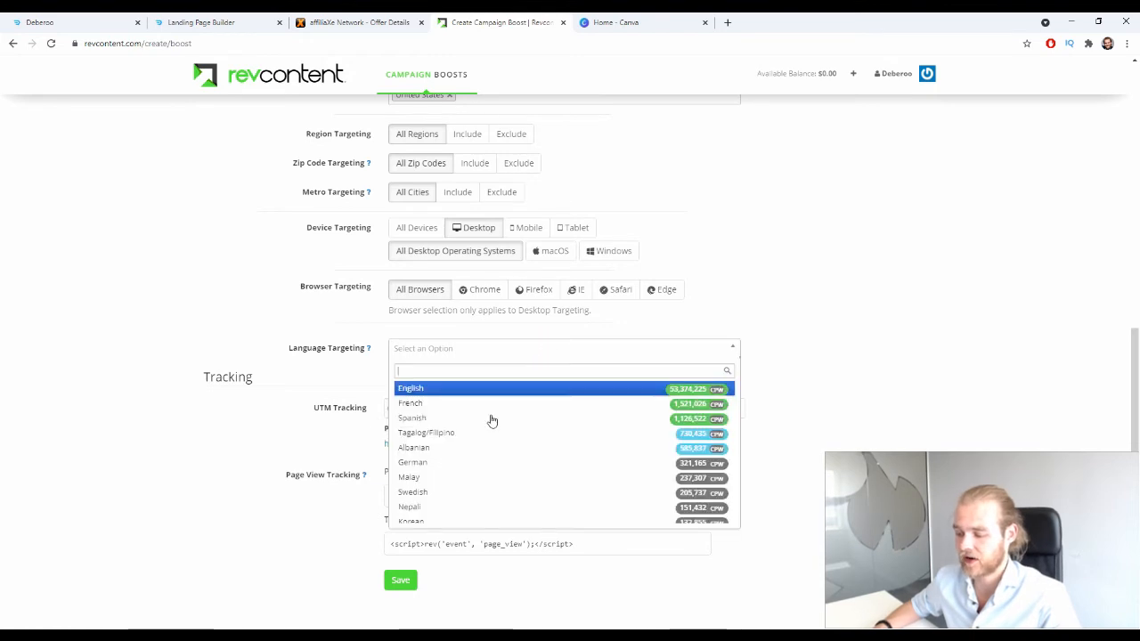
{"action": "left_click", "coordinate": [426, 390]}
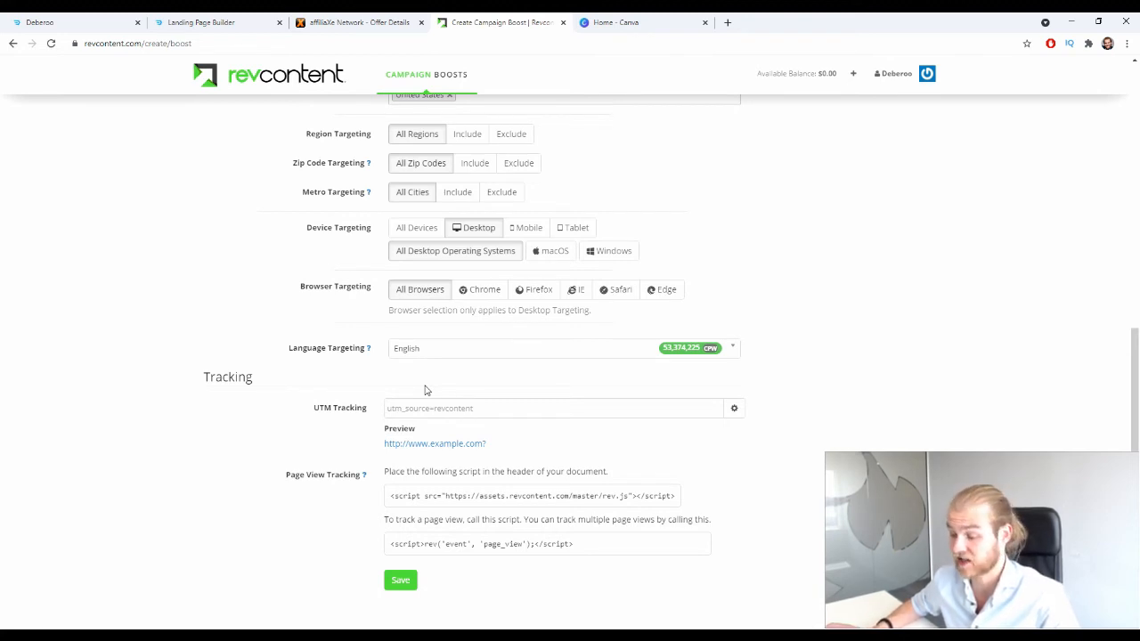
Step: Leave the UTM and page view tracking settings as they are and try to save the boost
{"action": "left_click_drag", "start_coordinate": [302, 408], "coordinate": [359, 408]}
{"action": "left_click", "coordinate": [303, 436]}
{"action": "left_click_drag", "start_coordinate": [273, 482], "coordinate": [296, 482]}
{"action": "left_click", "coordinate": [272, 509]}
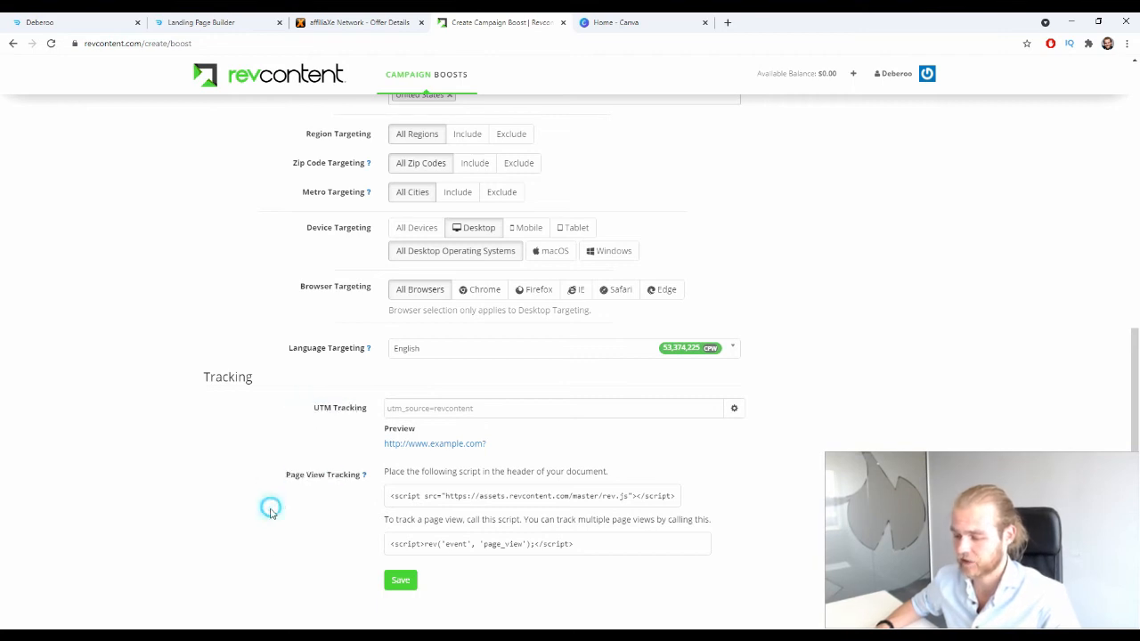
{"action": "left_click", "coordinate": [399, 579]}
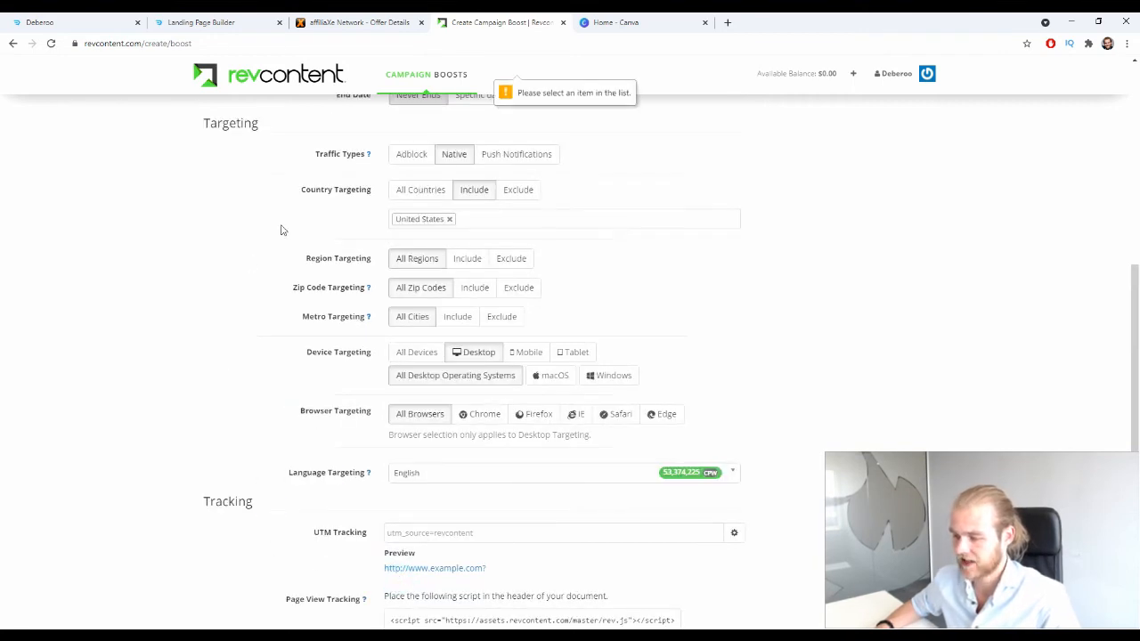
Step: Set the boost's start time to 08:00 on 12/15/2021 and save the boost
{"action": "scroll", "coordinate": [641, 276], "scroll_direction": "up", "scroll_amount": 6}
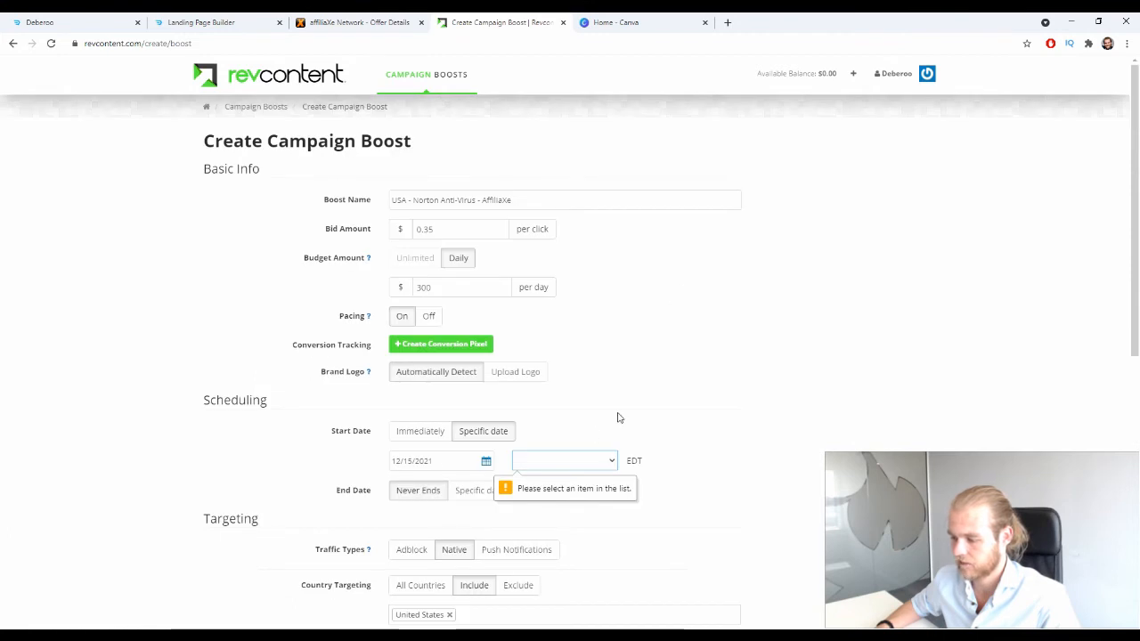
{"action": "left_click", "coordinate": [611, 466]}
{"action": "left_click", "coordinate": [542, 324]}
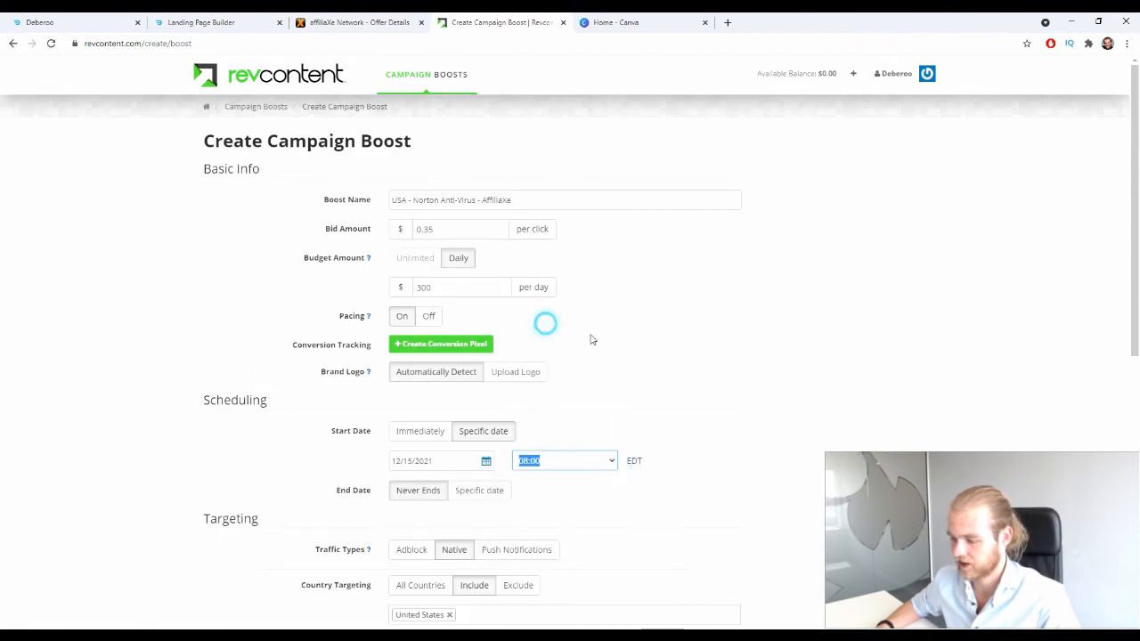
{"action": "scroll", "coordinate": [686, 439], "scroll_direction": "down", "scroll_amount": 6}
{"action": "left_click", "coordinate": [401, 580]}
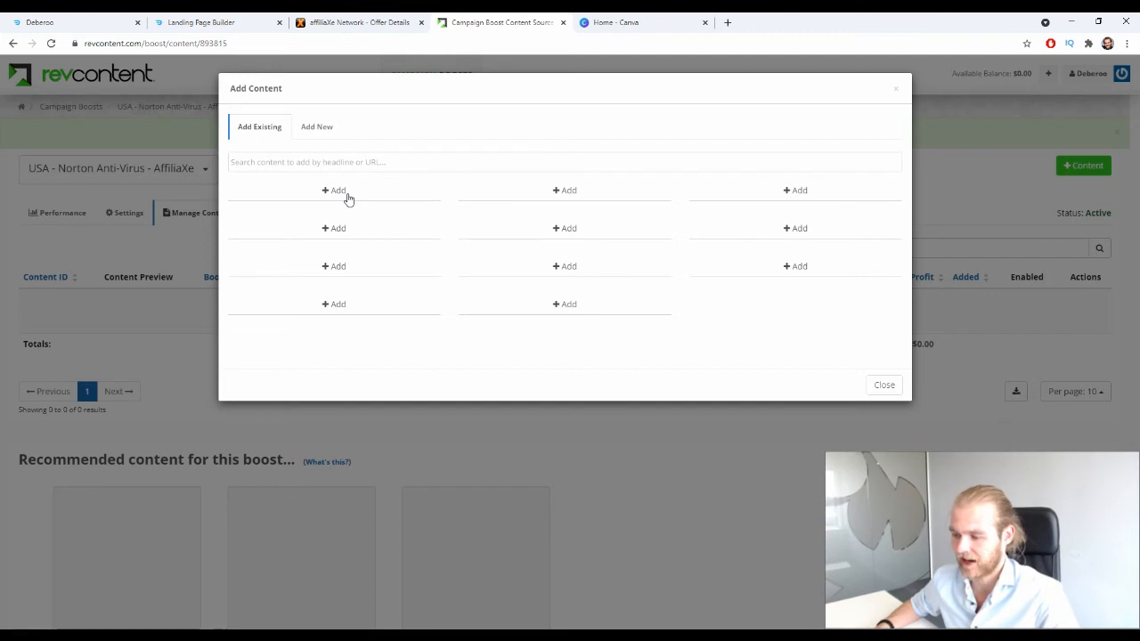
Step: Start a new content item with the copied adville-geopions.icu campaign tracking link as its destination URL and submit it
{"action": "left_click", "coordinate": [317, 131]}
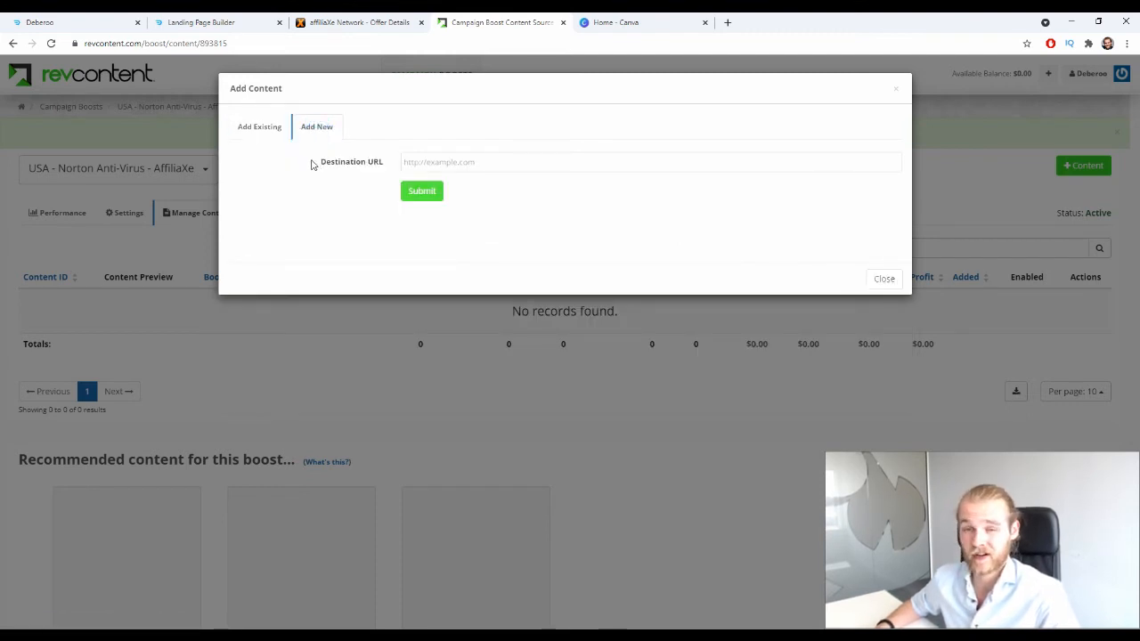
{"action": "left_click", "coordinate": [555, 157]}
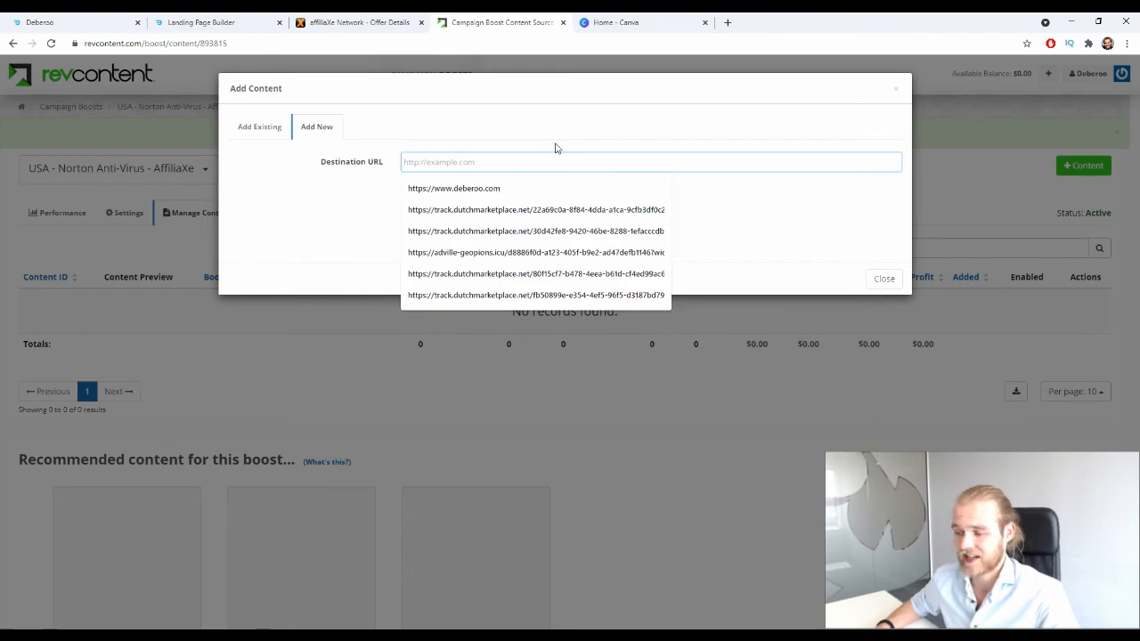
{"action": "left_click_drag", "start_coordinate": [323, 162], "coordinate": [380, 167]}
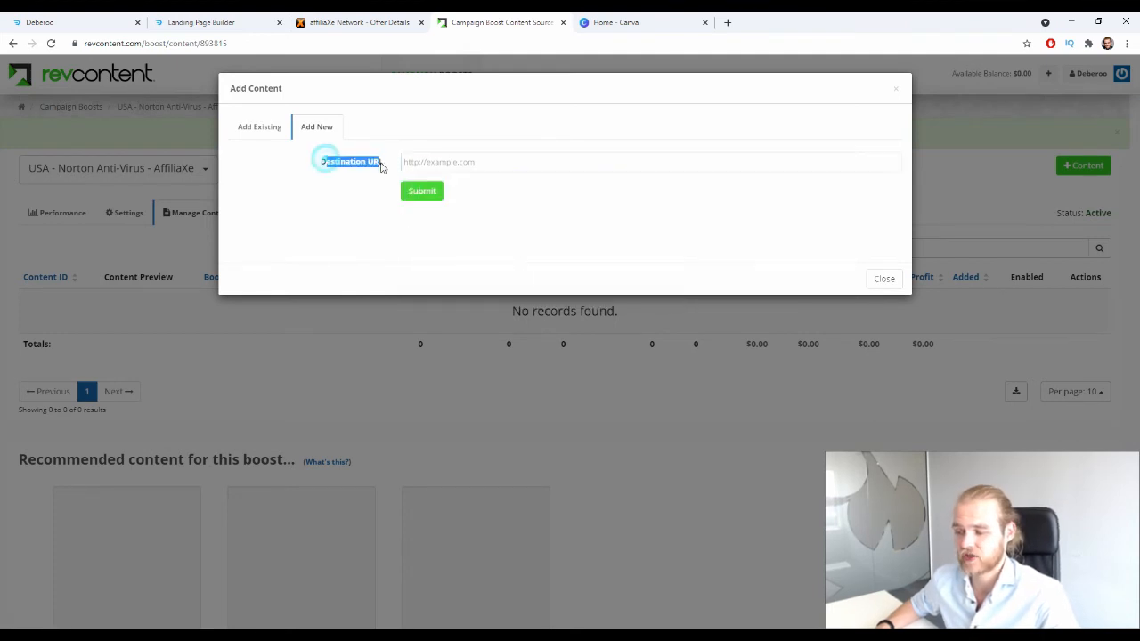
{"action": "left_click", "coordinate": [381, 178]}
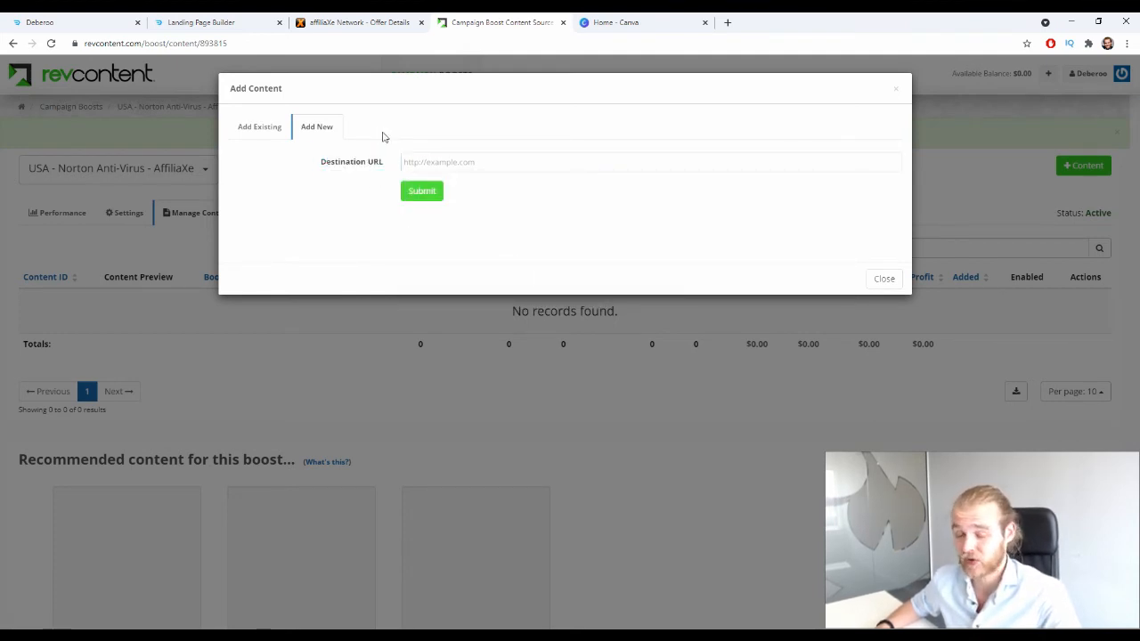
{"action": "left_click", "coordinate": [527, 161]}
{"action": "key", "text": "ctrl+v"}
{"action": "left_click", "coordinate": [273, 219]}
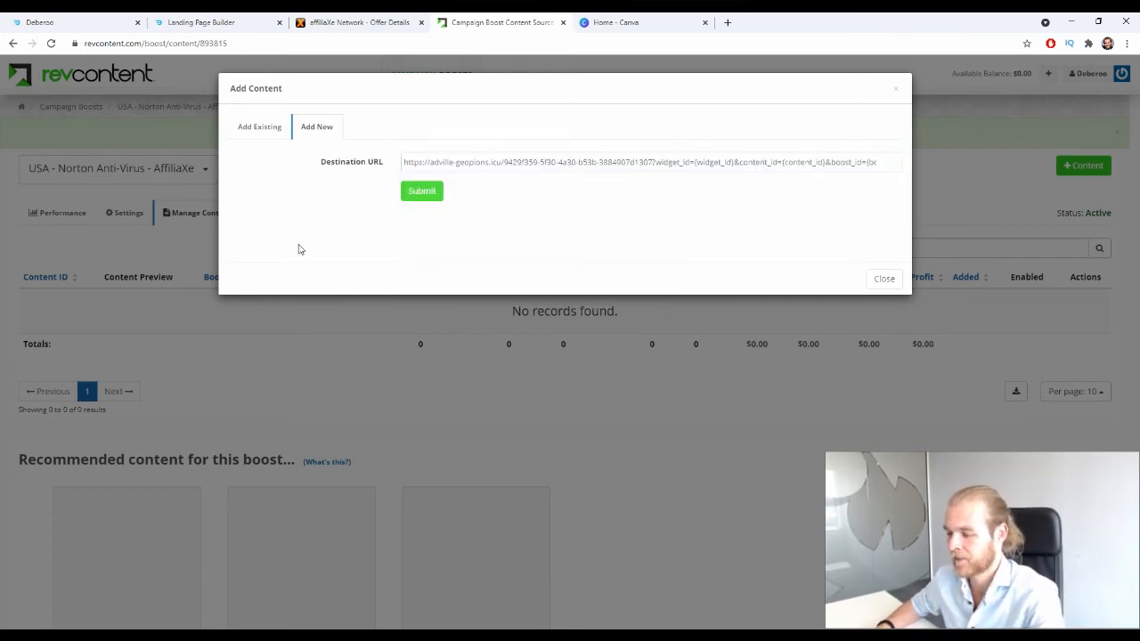
{"action": "left_click", "coordinate": [415, 190]}
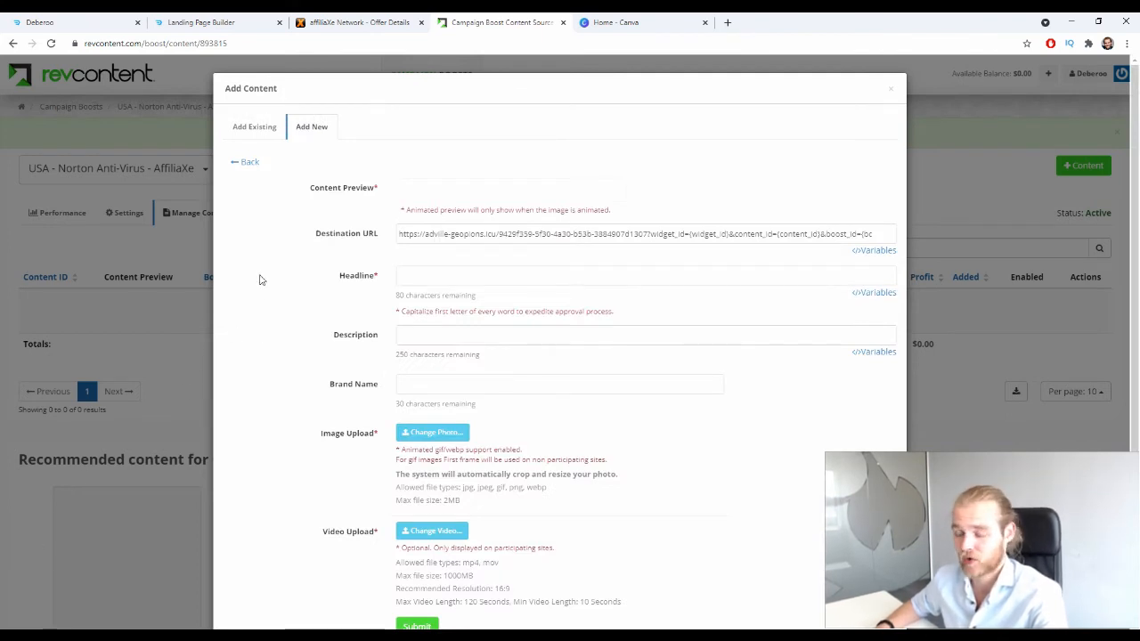
Step: Enter the headline "[DANGER!] Your PC Is Not Protected Against Viruses and Hackers! Protect Yourself"
{"action": "scroll", "coordinate": [258, 278], "scroll_direction": "down", "scroll_amount": 1}
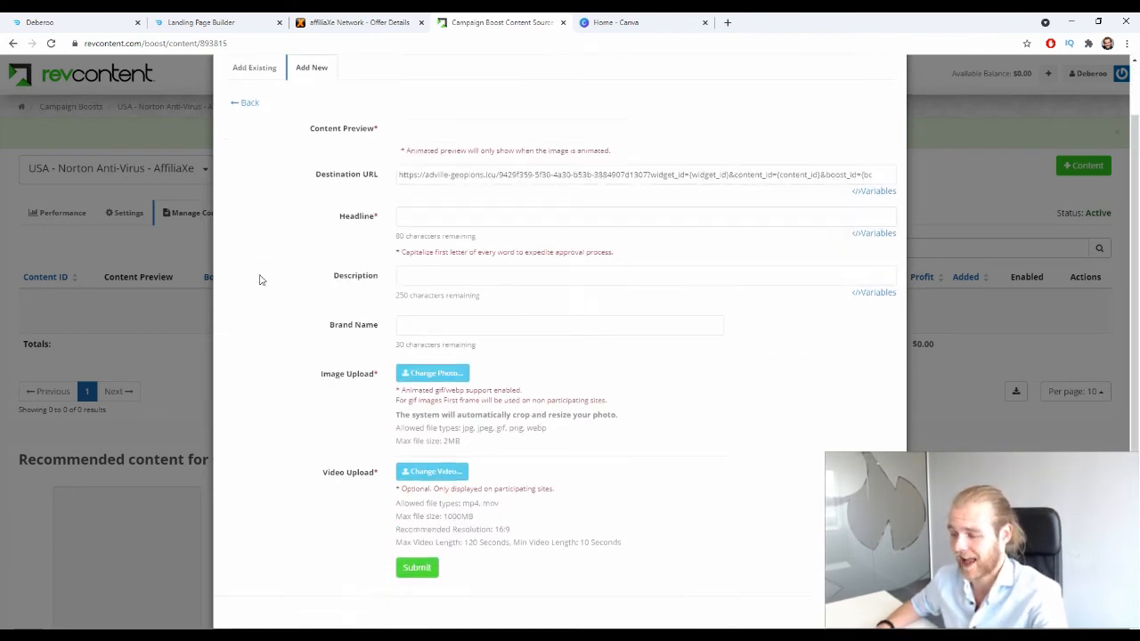
{"action": "left_click", "coordinate": [459, 224]}
{"action": "type", "text": "[D"}
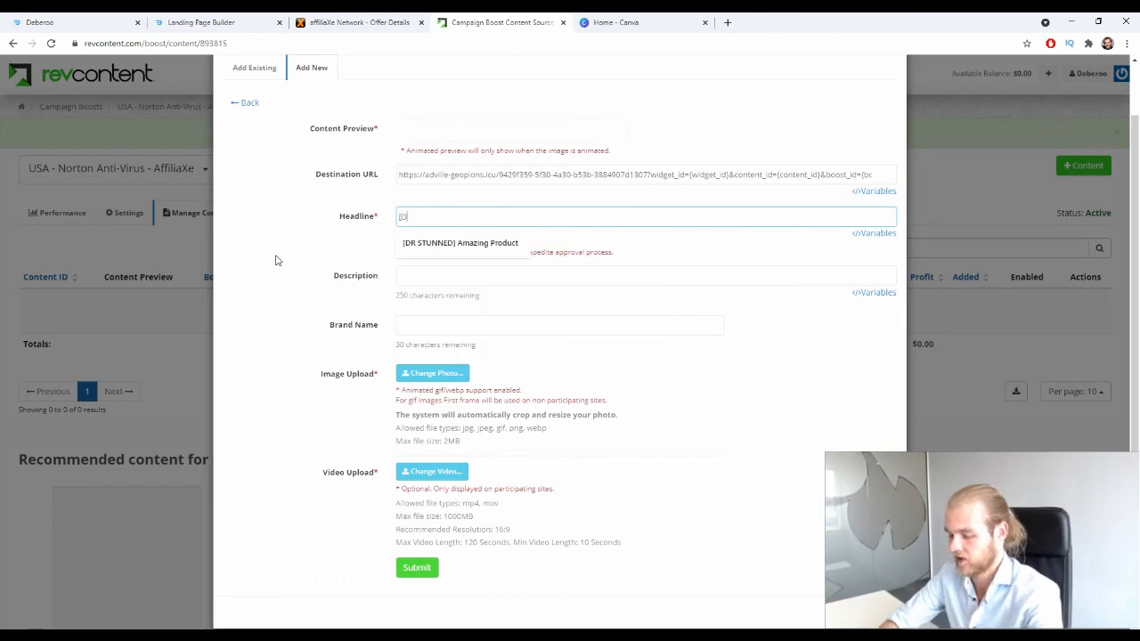
{"action": "type", "text": "ANGER"}
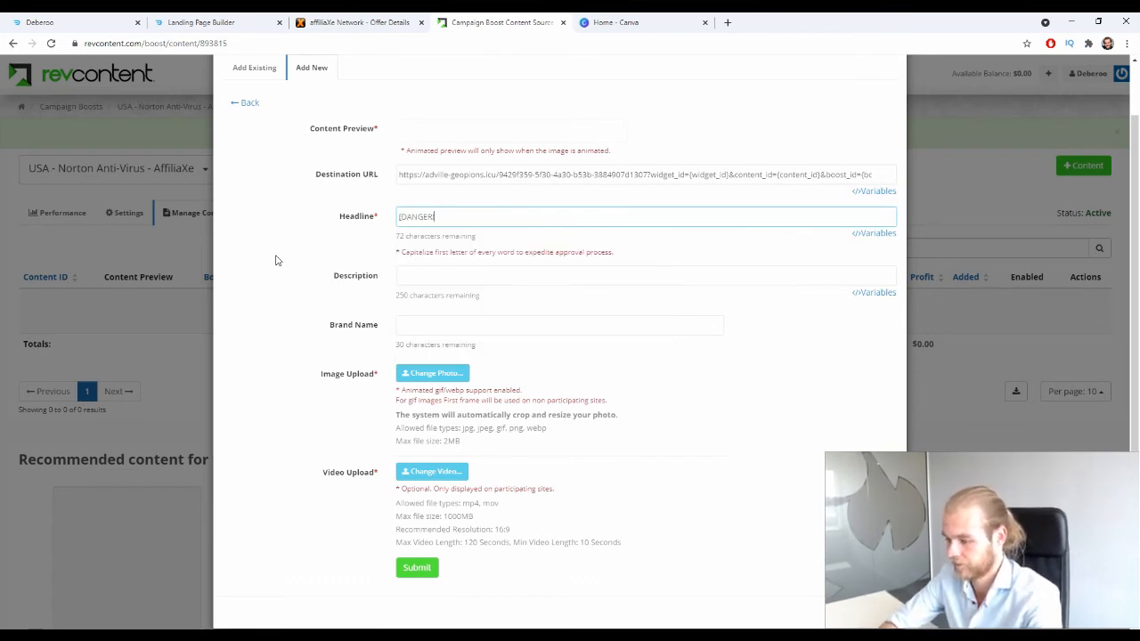
{"action": "type", "text": "!] You"}
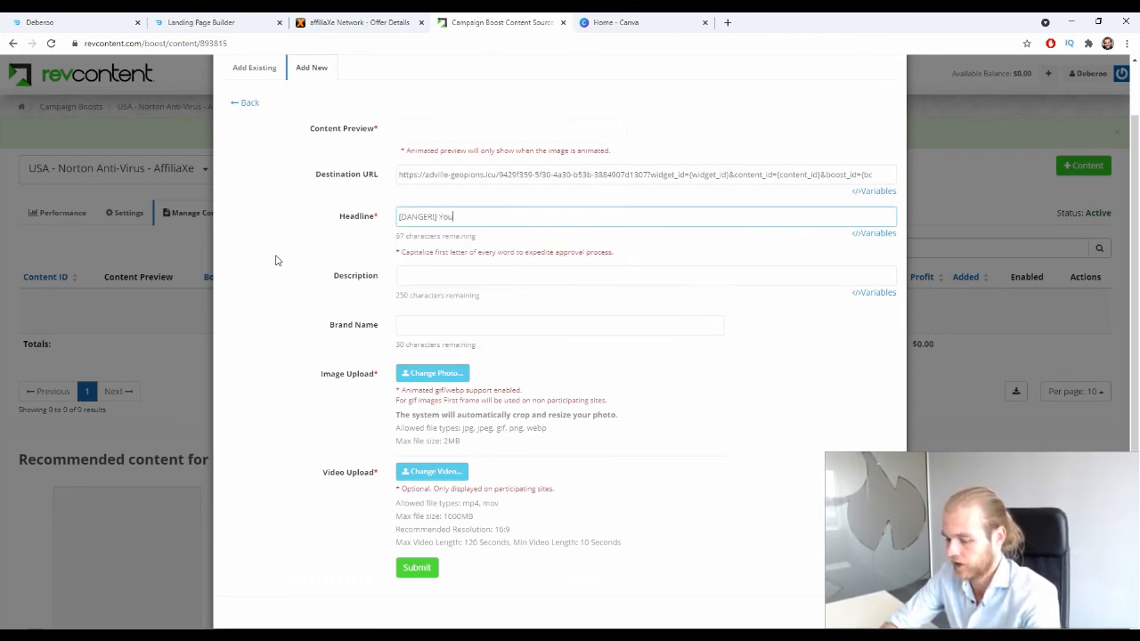
{"action": "type", "text": "r PC Is Not P"}
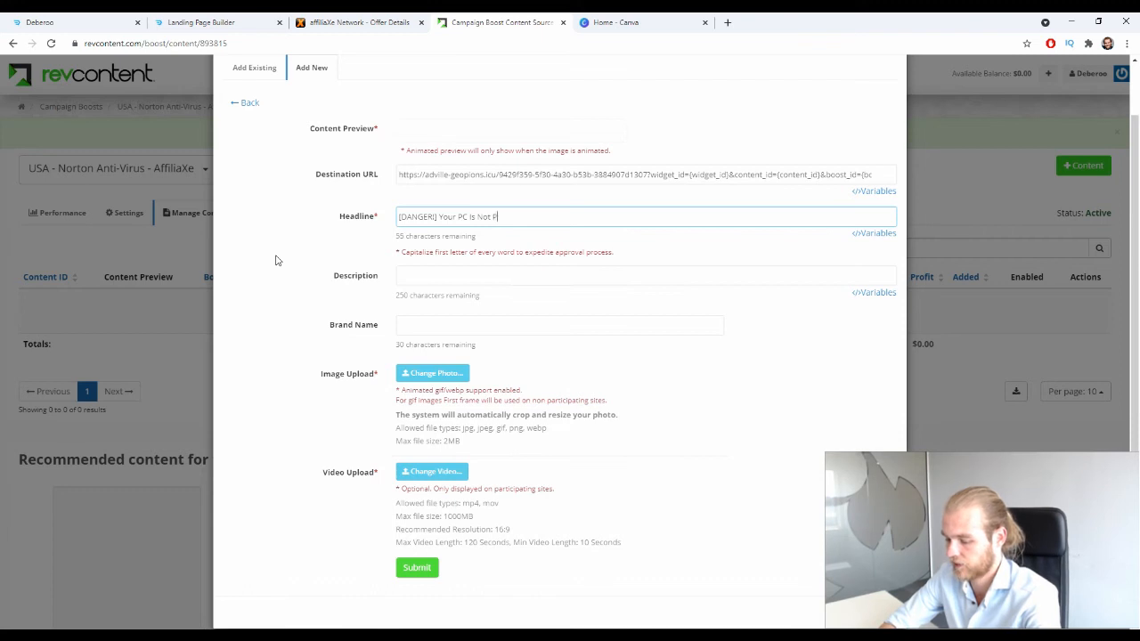
{"action": "type", "text": "rotected Ag"}
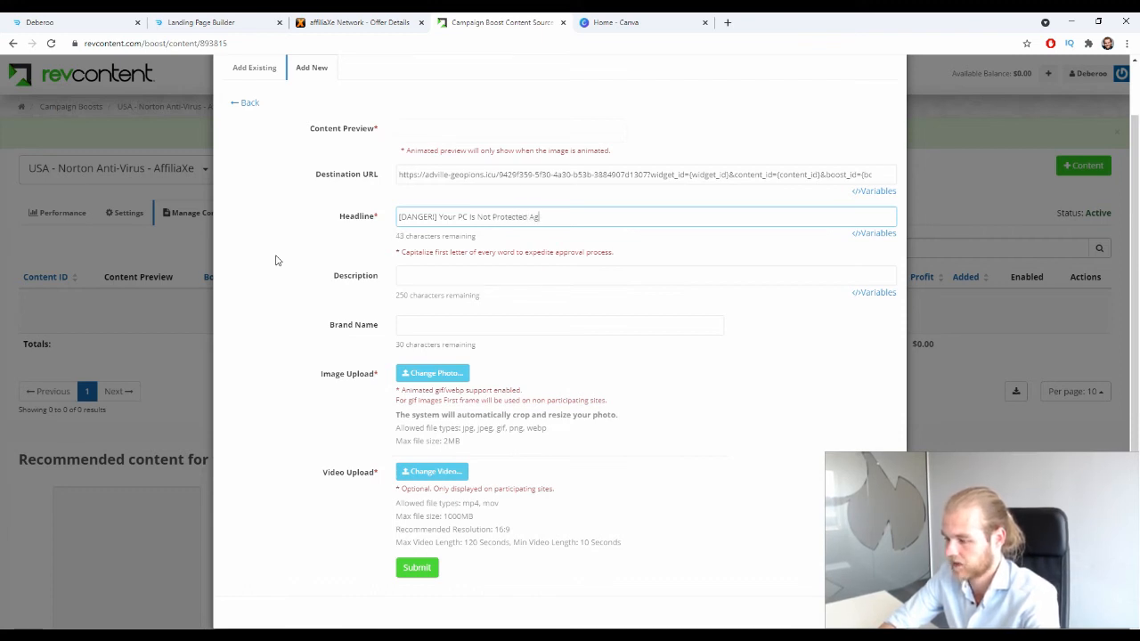
{"action": "type", "text": "ainst Viruses and"}
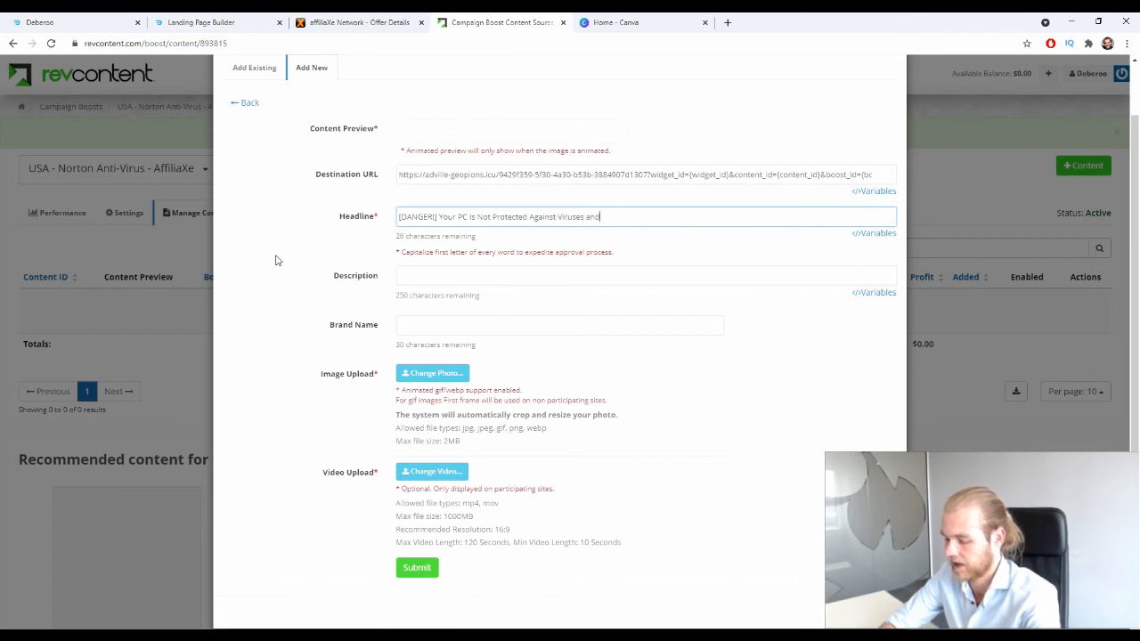
{"action": "type", "text": " Hackers"}
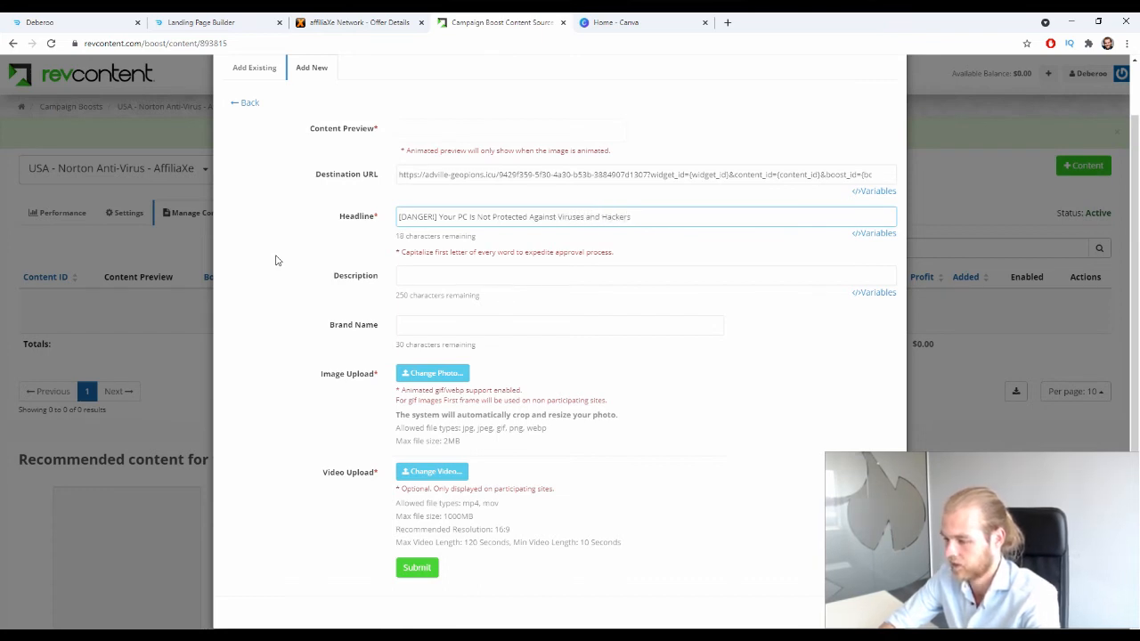
{"action": "type", "text": "! "}
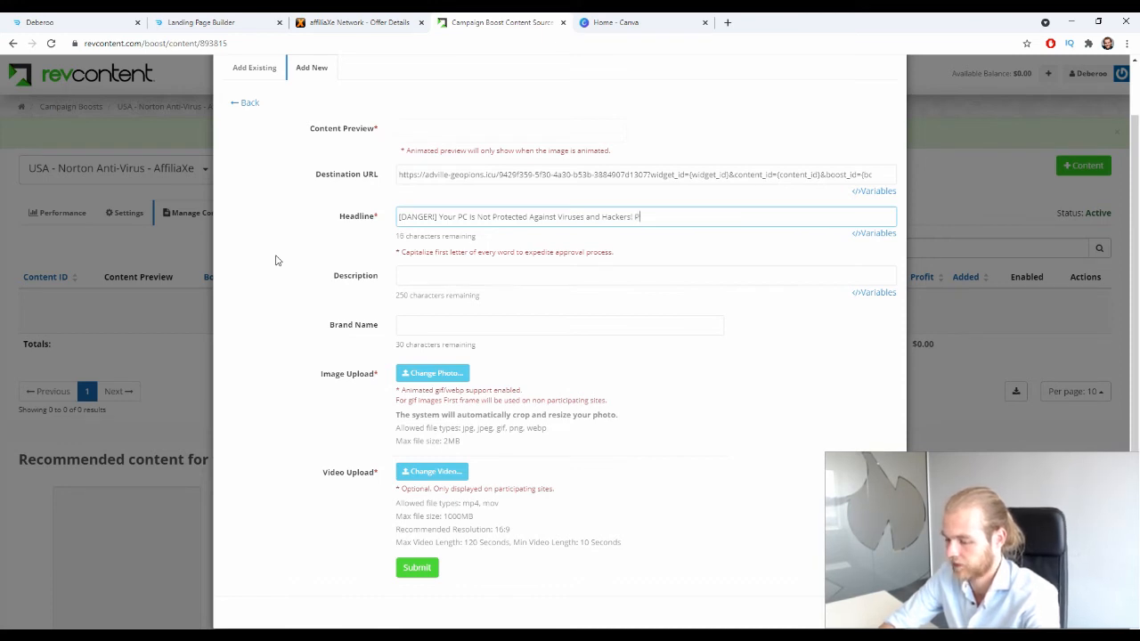
{"action": "type", "text": "Protect "}
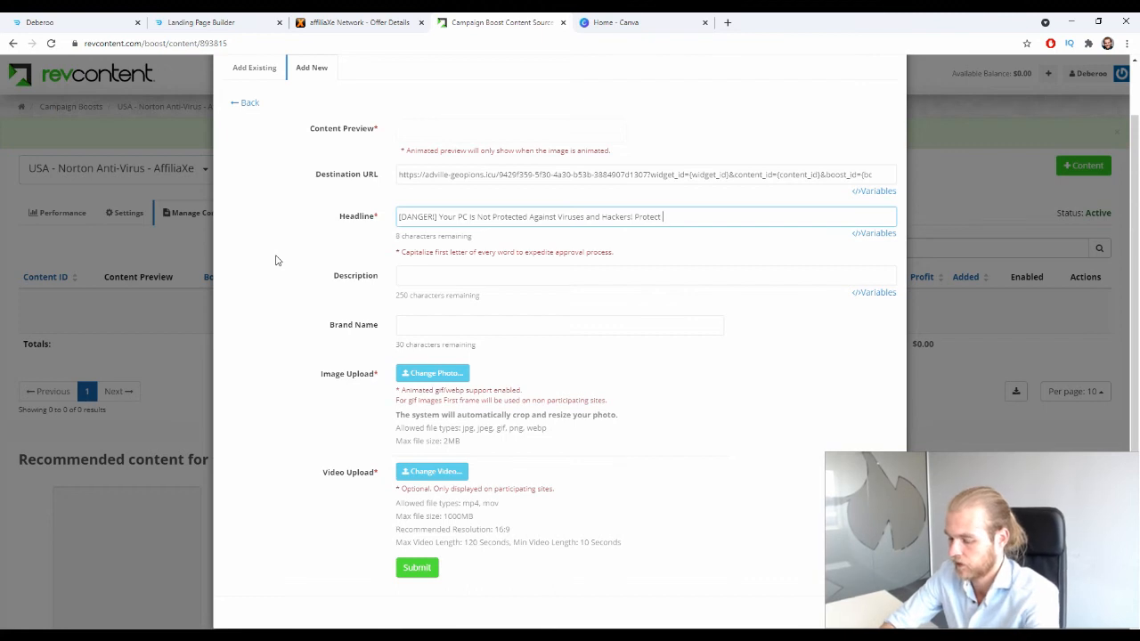
{"action": "type", "text": "Yourself"}
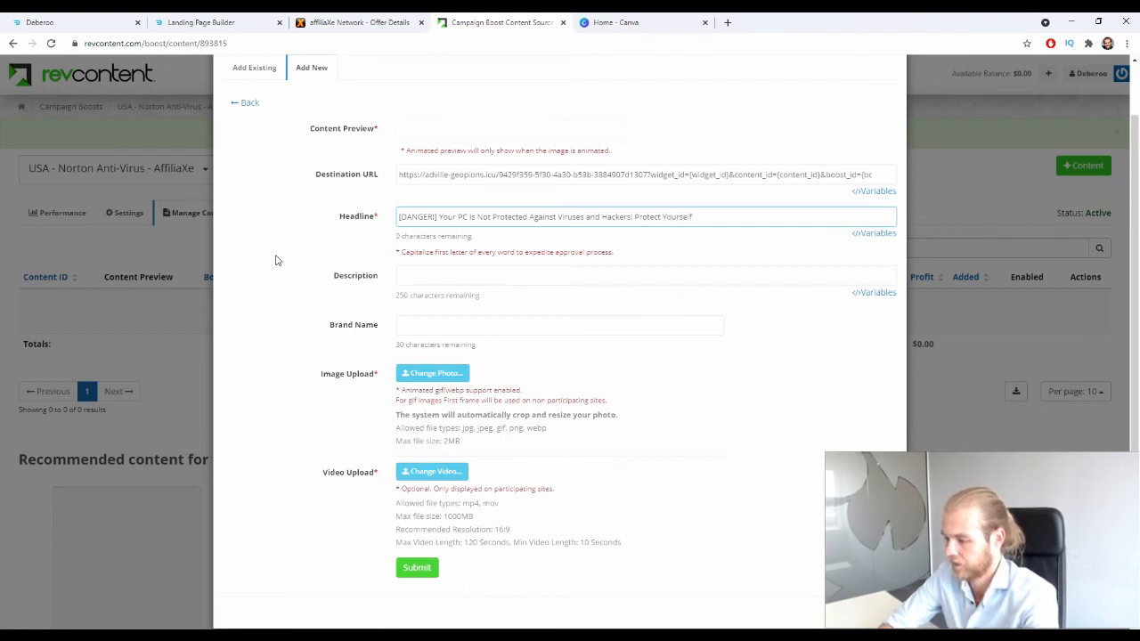
{"action": "left_click_drag", "start_coordinate": [402, 244], "coordinate": [443, 241]}
{"action": "left_click", "coordinate": [422, 234]}
{"action": "left_click", "coordinate": [416, 232]}
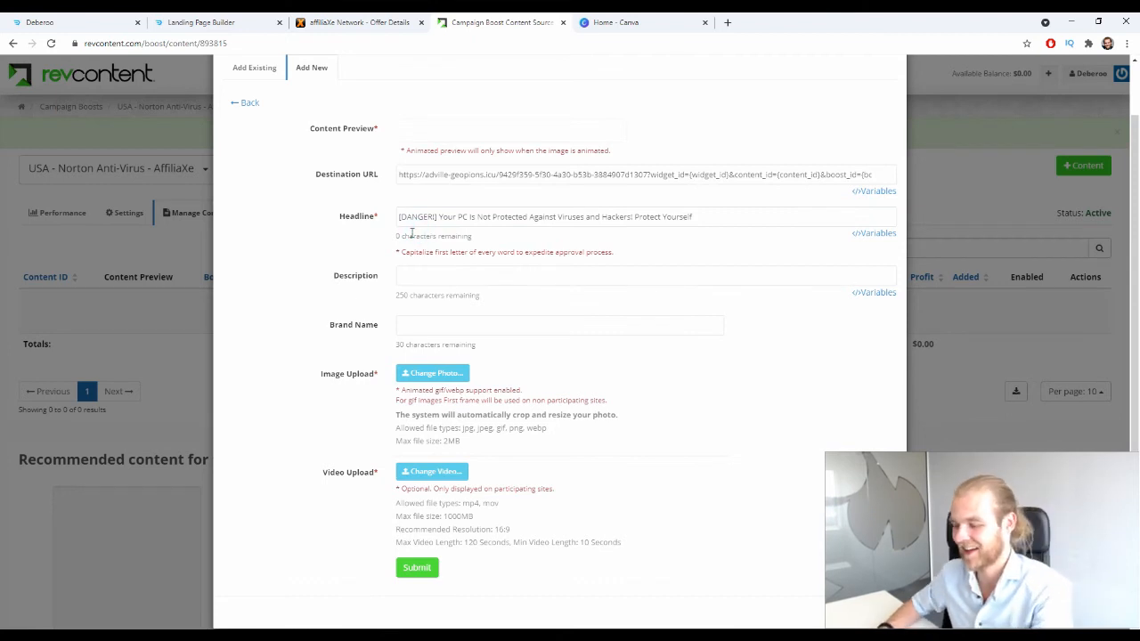
Step: Begin the ad description with "Hackers have developed new Viruses that can harm your devices and steal personal information."
{"action": "left_click", "coordinate": [445, 272]}
{"action": "left_click", "coordinate": [306, 336]}
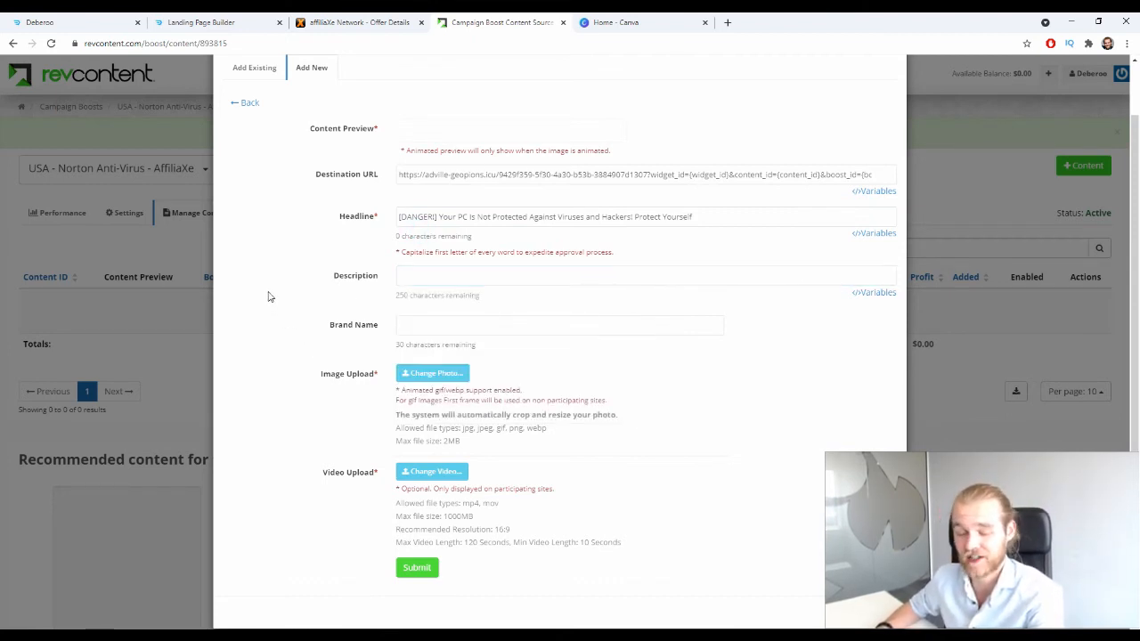
{"action": "left_click", "coordinate": [580, 276]}
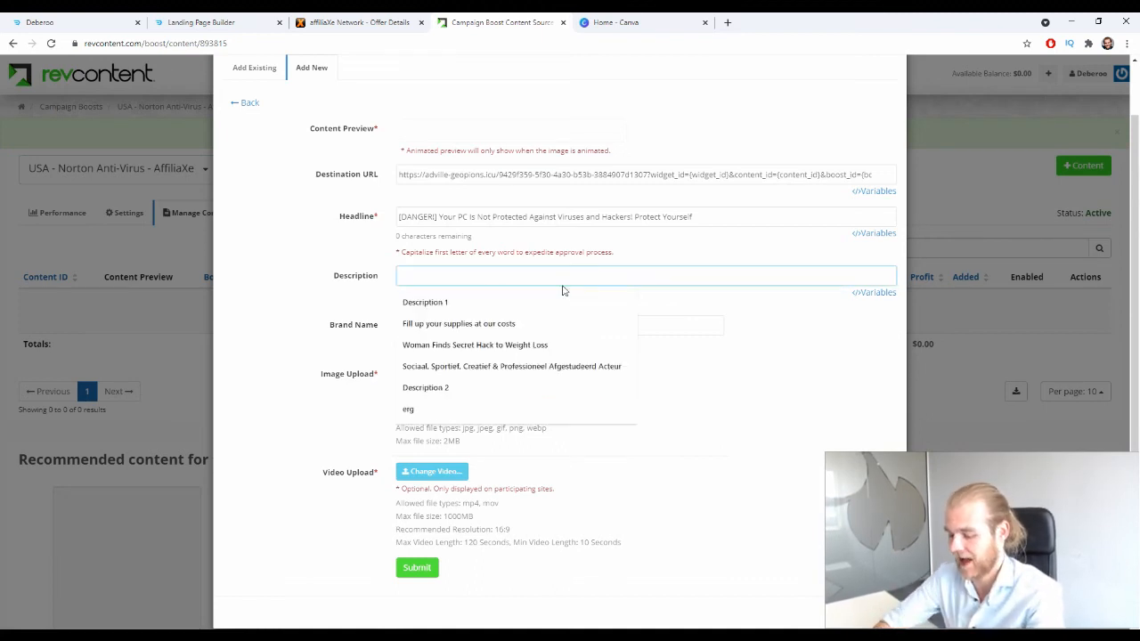
{"action": "type", "text": "Hackers hav"}
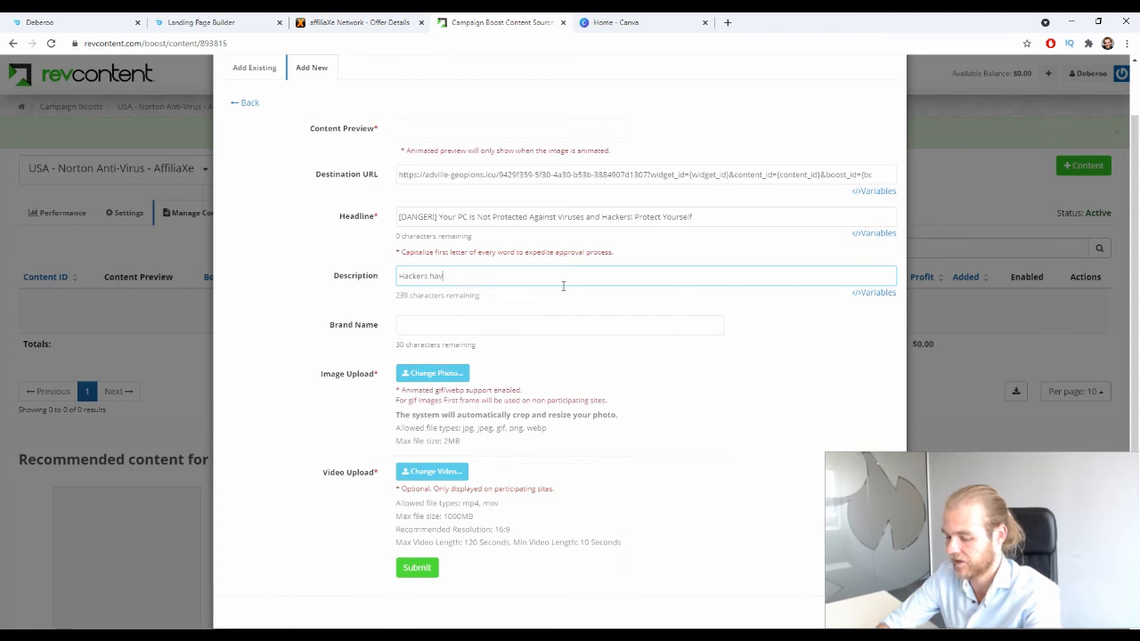
{"action": "type", "text": "e developed ne"}
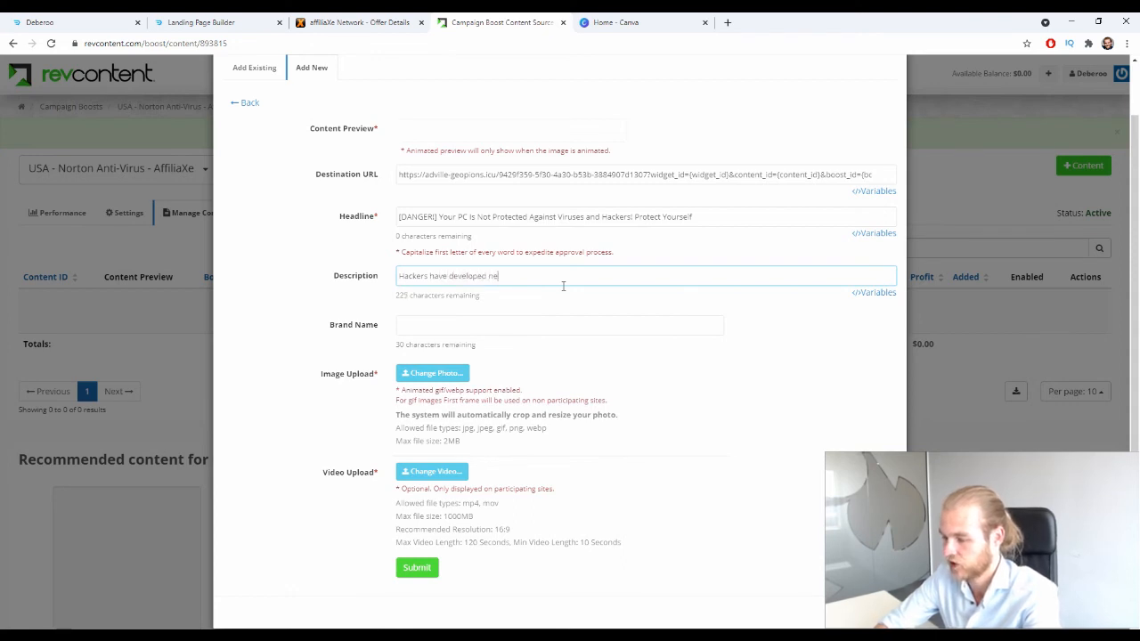
{"action": "type", "text": "w Viruses that can harm"}
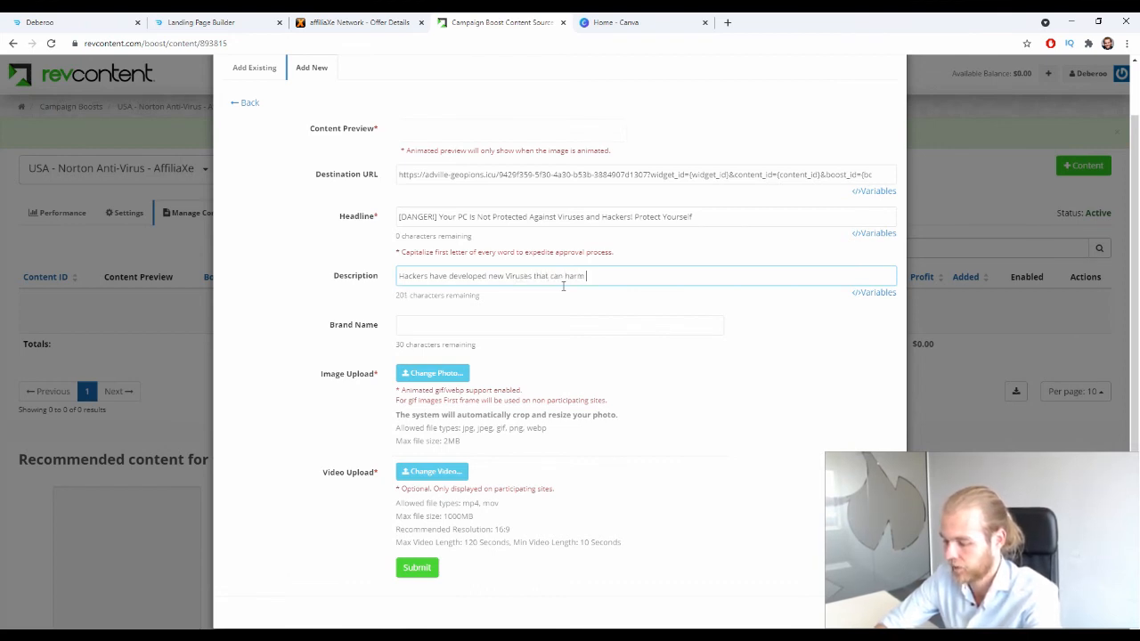
{"action": "type", "text": "your devic"}
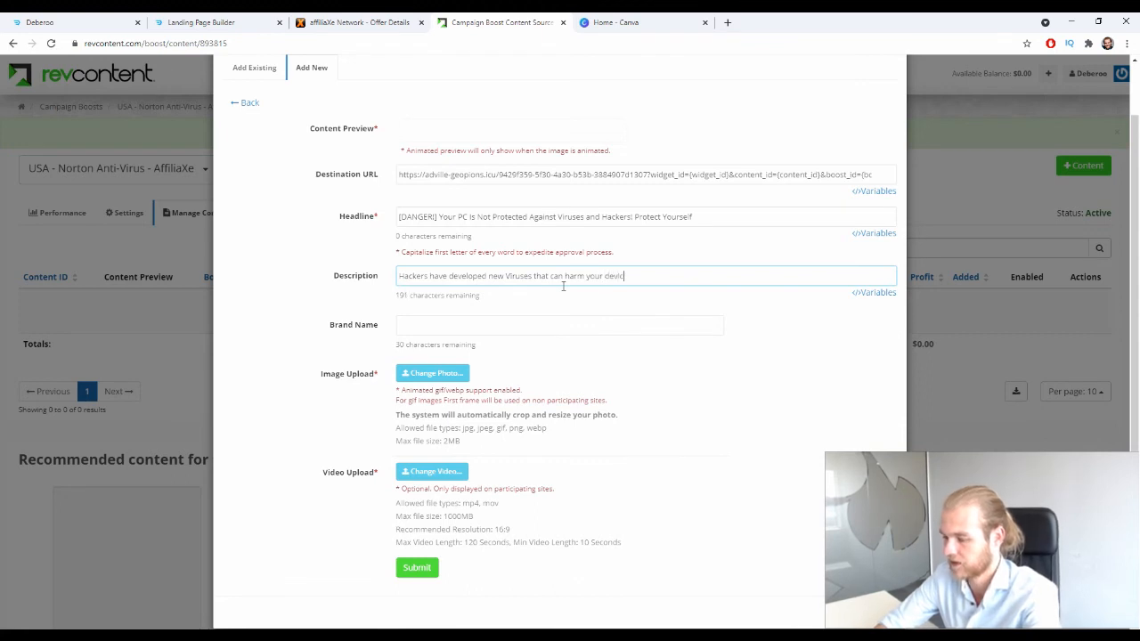
{"action": "type", "text": "es and steal personal "}
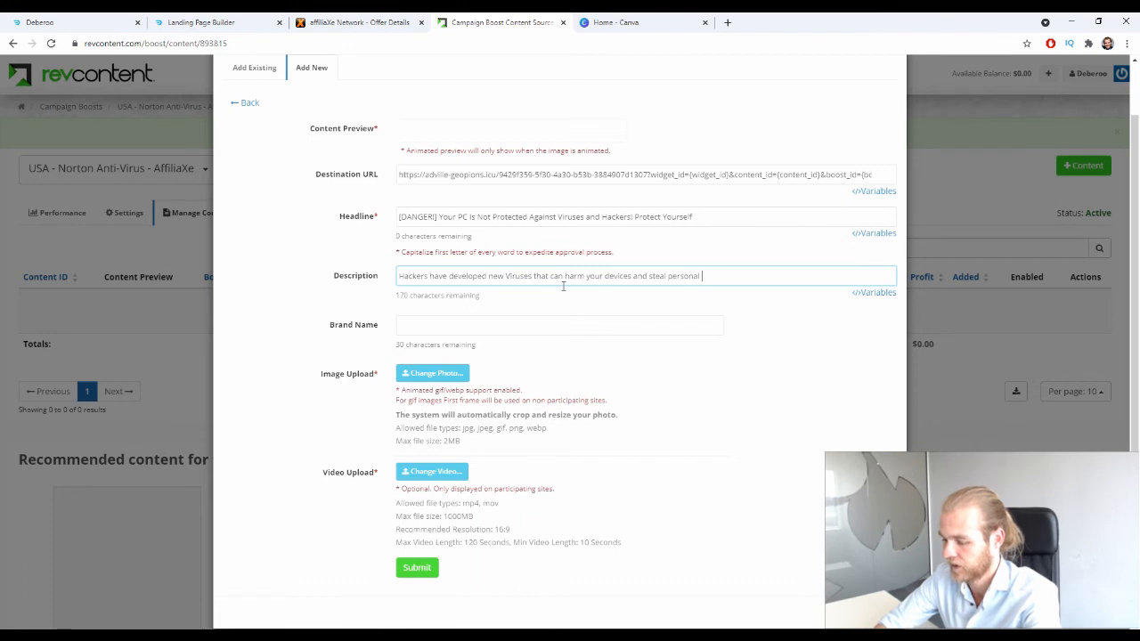
{"action": "type", "text": "Information."}
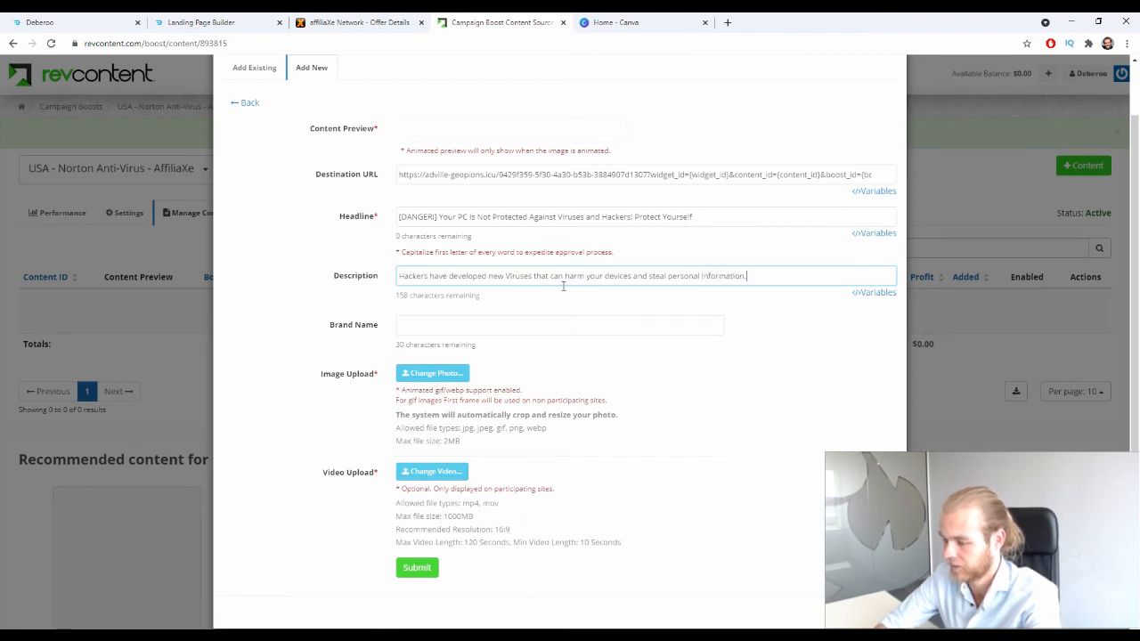
Step: Continue the ad description with "Protect yourself against hacker and viruses and download an Anti-Virus"
{"action": "type", "text": " Protect"}
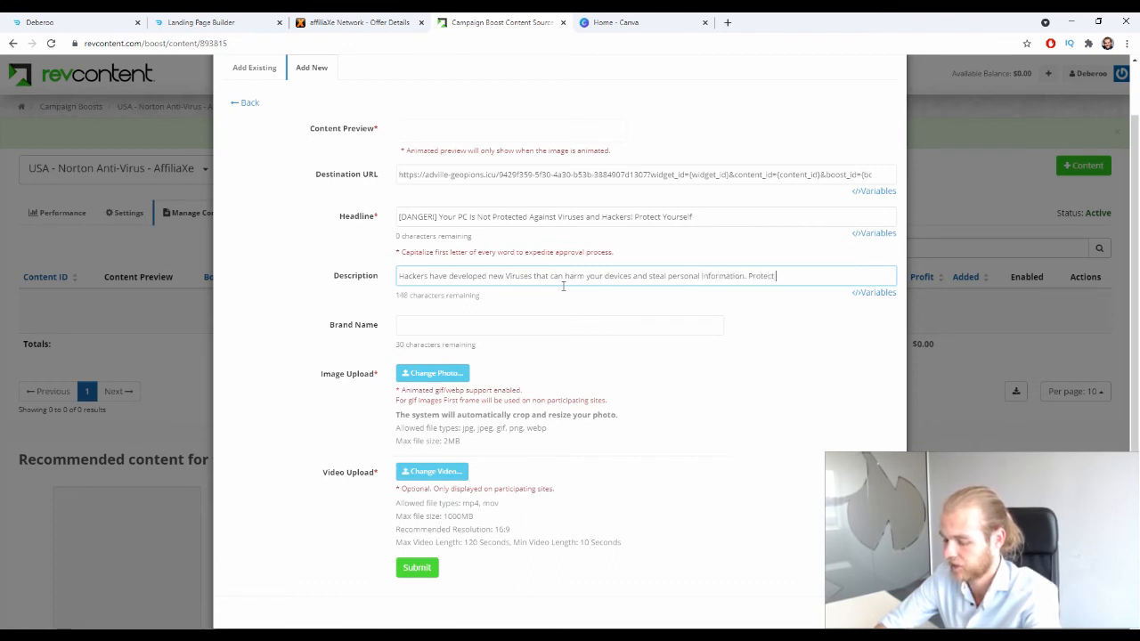
{"action": "type", "text": " yourself against"}
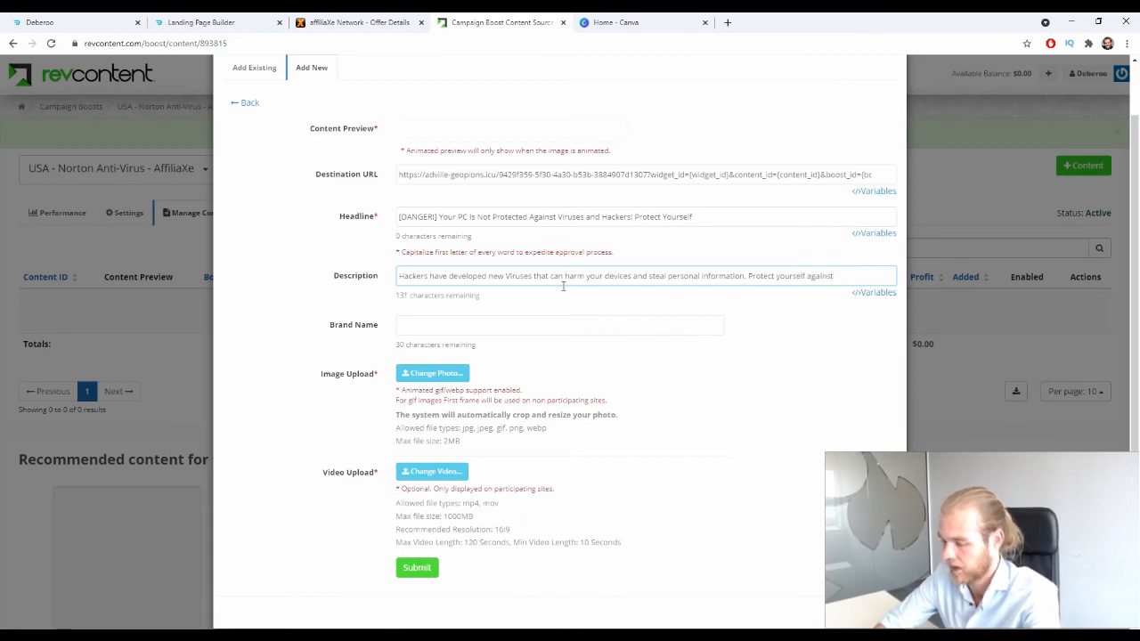
{"action": "type", "text": " hacker and "}
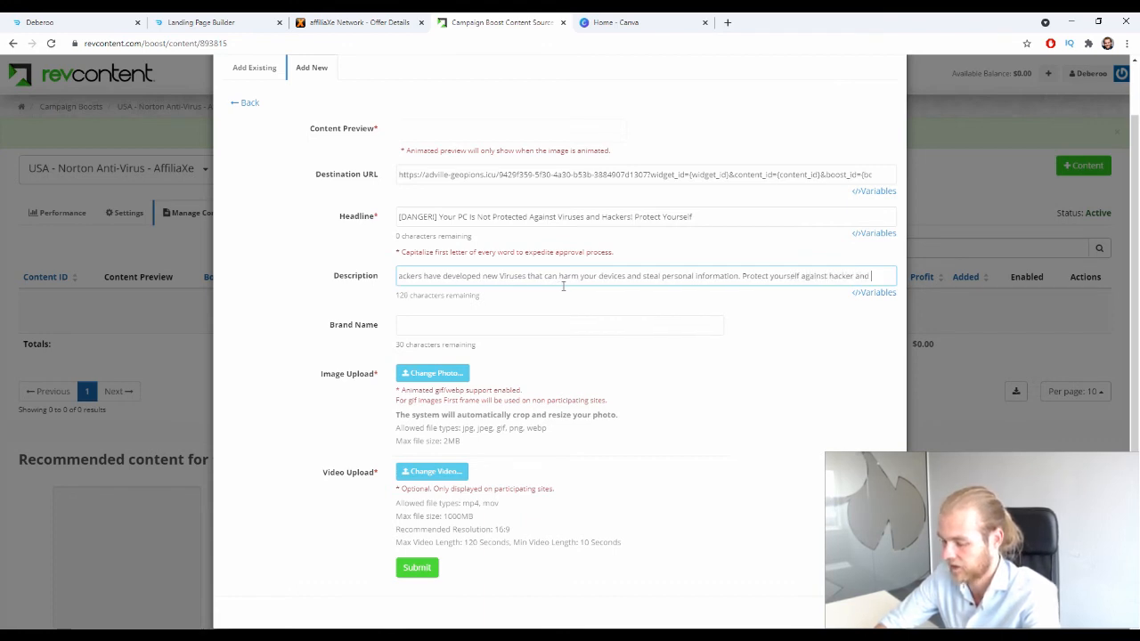
{"action": "type", "text": "visuses "}
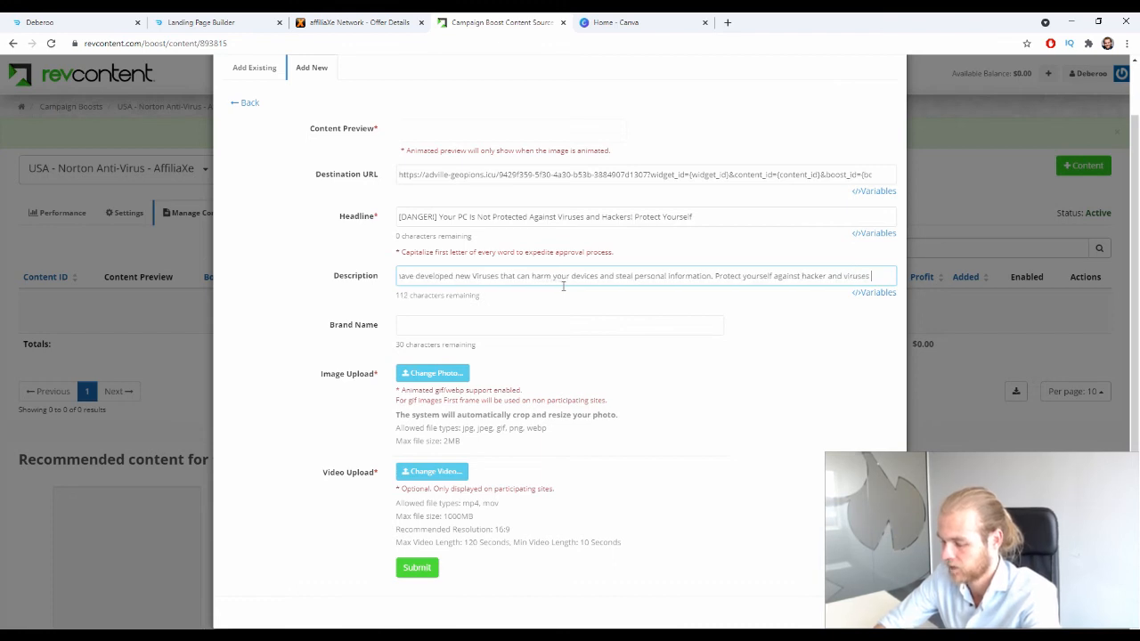
{"action": "type", "text": "and download"}
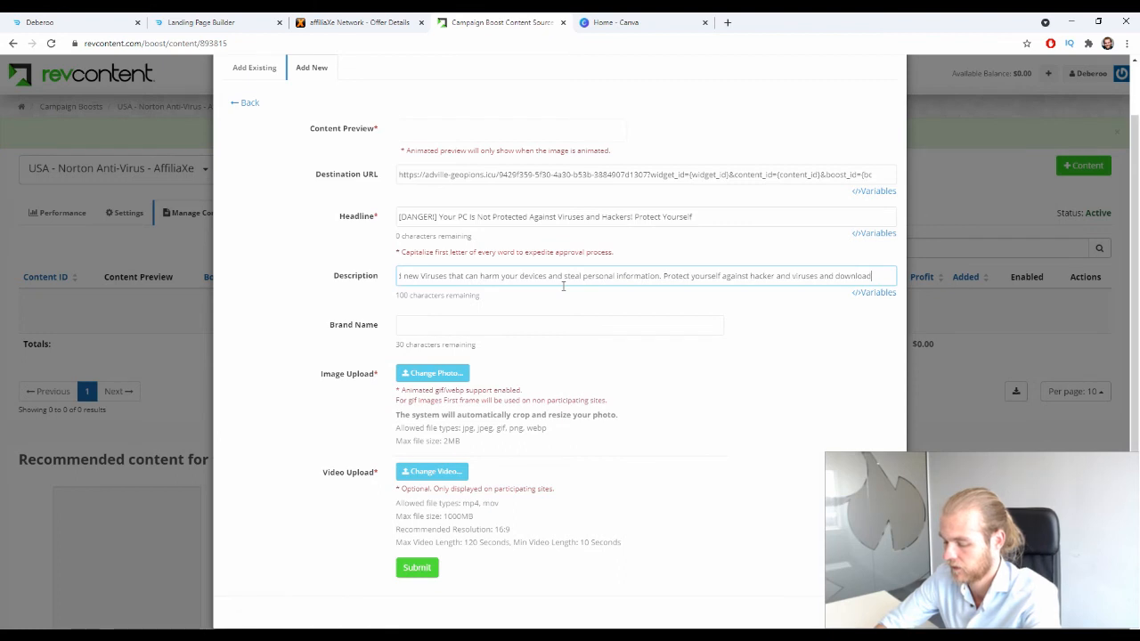
{"action": "type", "text": " a "}
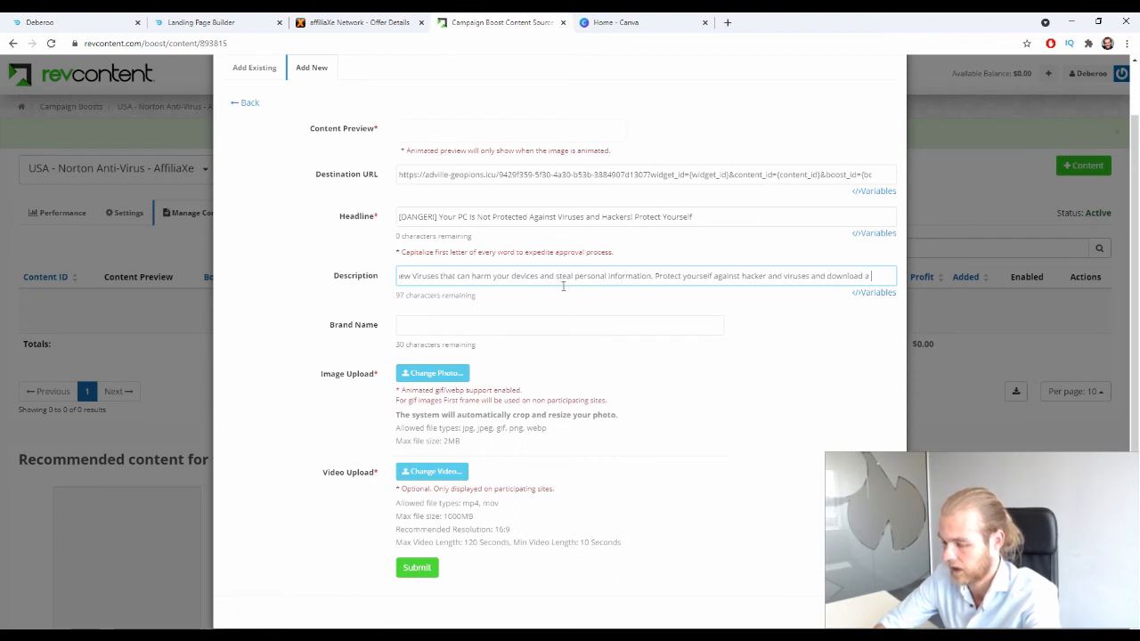
{"action": "type", "text": "Anti-Visu"}
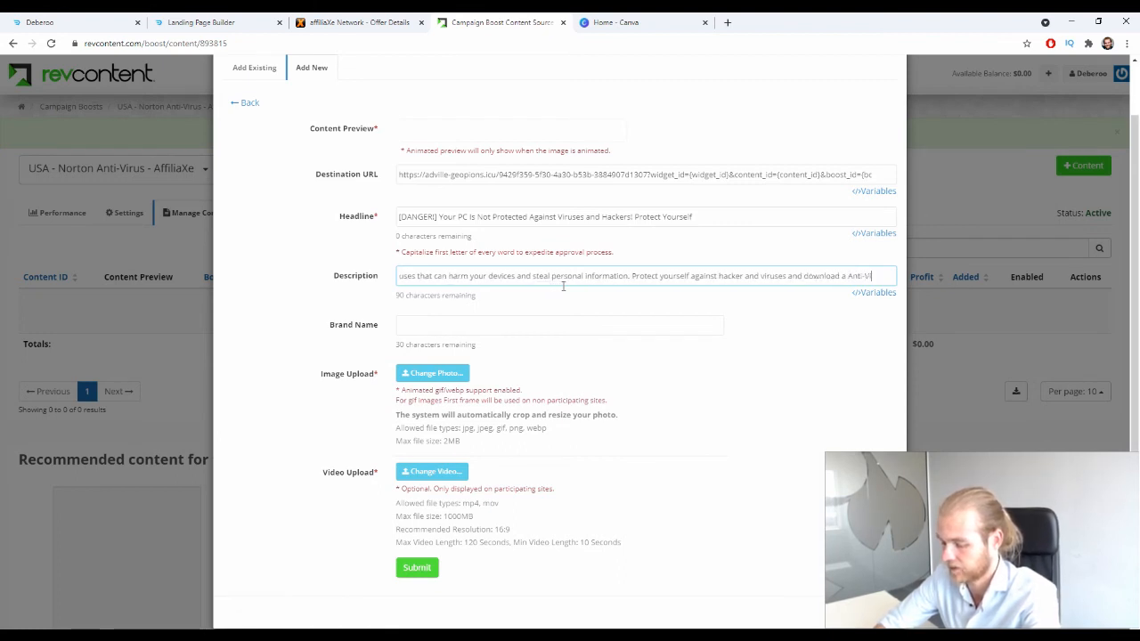
{"action": "key", "text": "BackSpace"}
{"action": "key", "text": "BackSpace"}
{"action": "type", "text": "ruses a"}
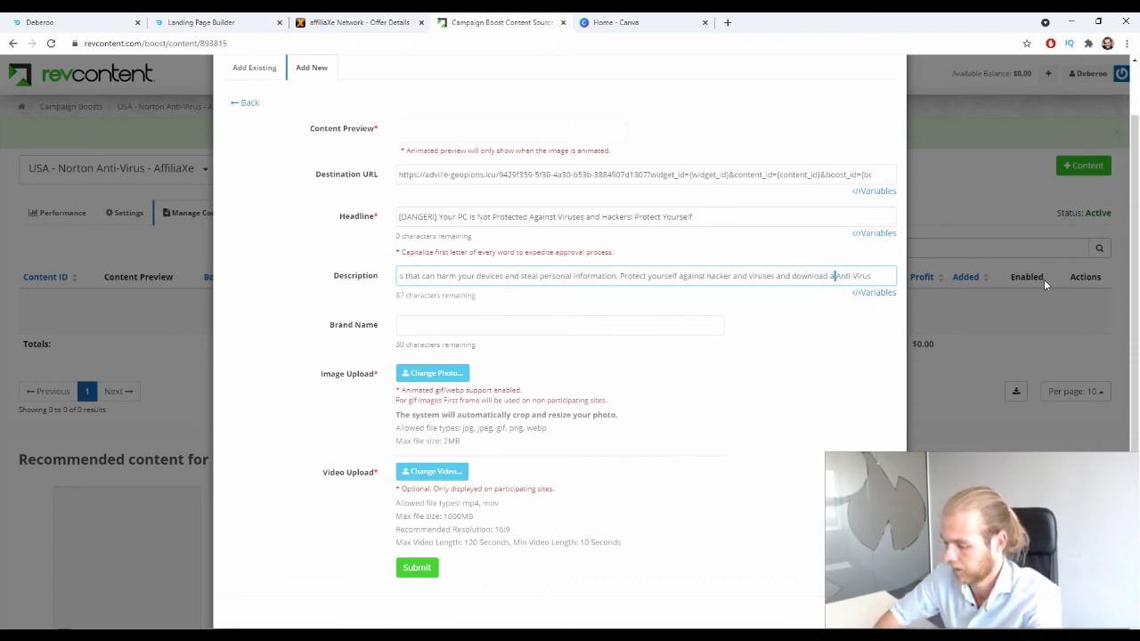
{"action": "type", "text": "n"}
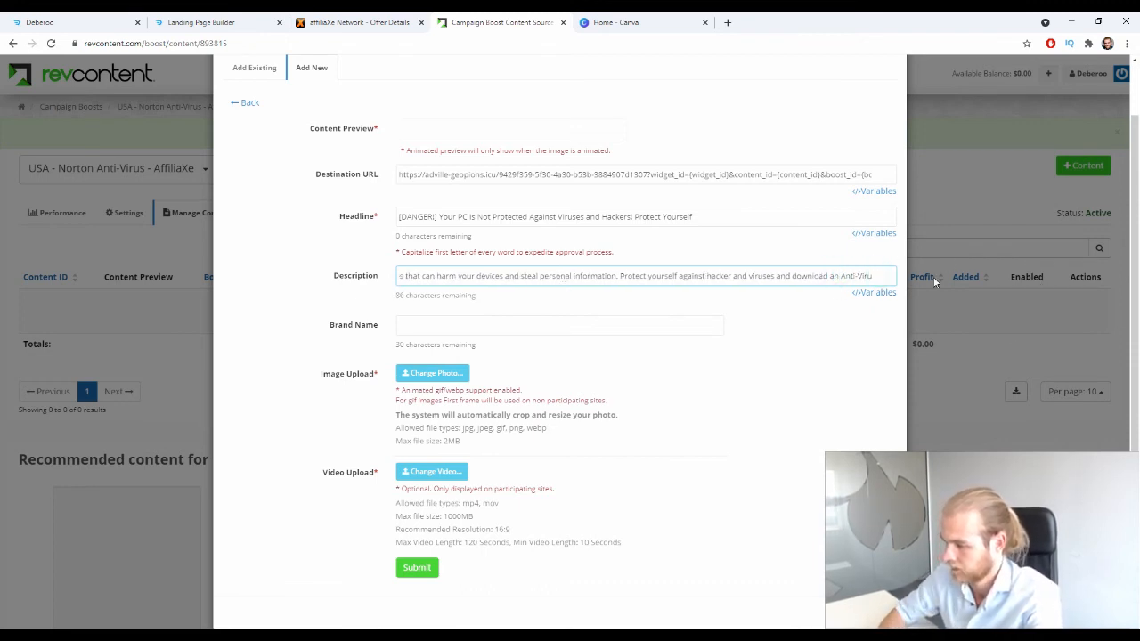
Step: Finish the ad description with "and don't loose your valuable documents."
{"action": "left_click", "coordinate": [862, 270]}
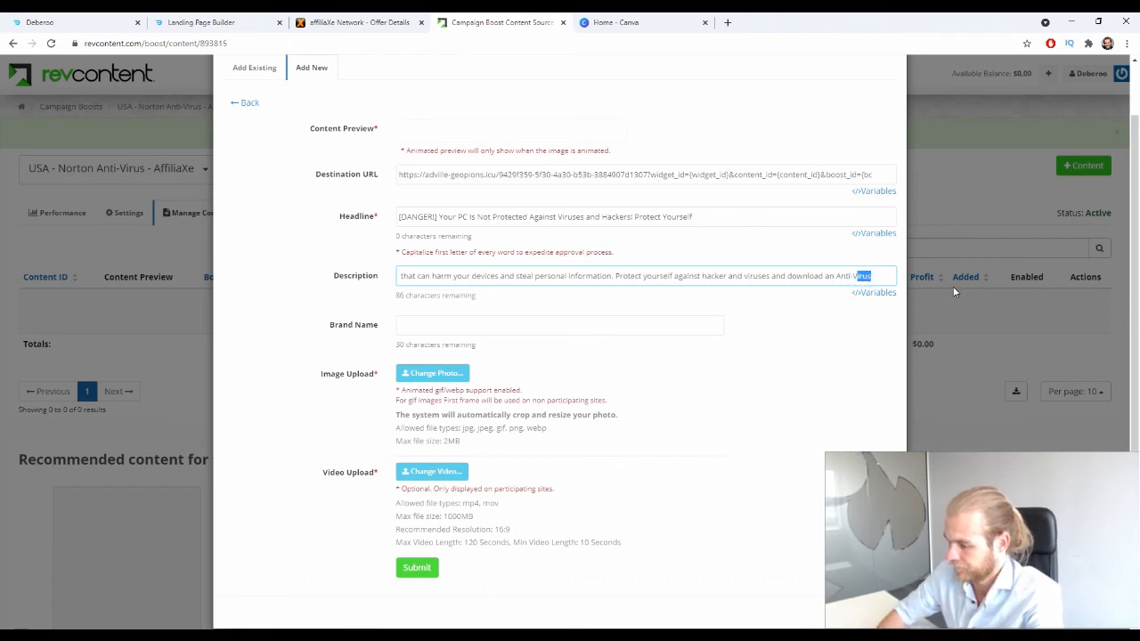
{"action": "type", "text": "and don't"}
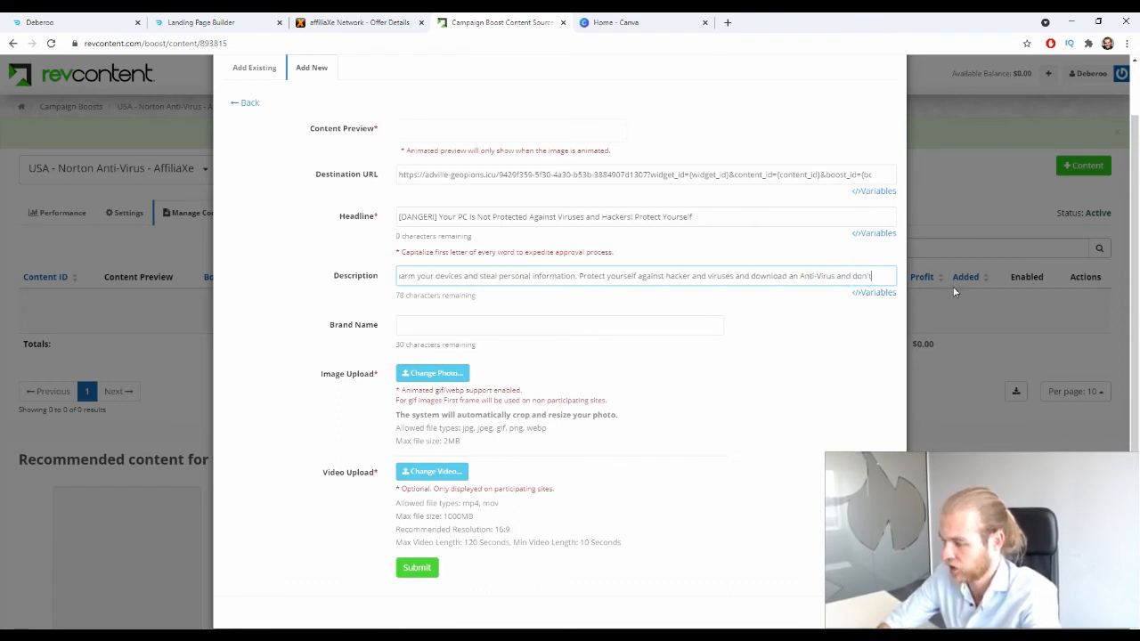
{"action": "type", "text": " loose you"}
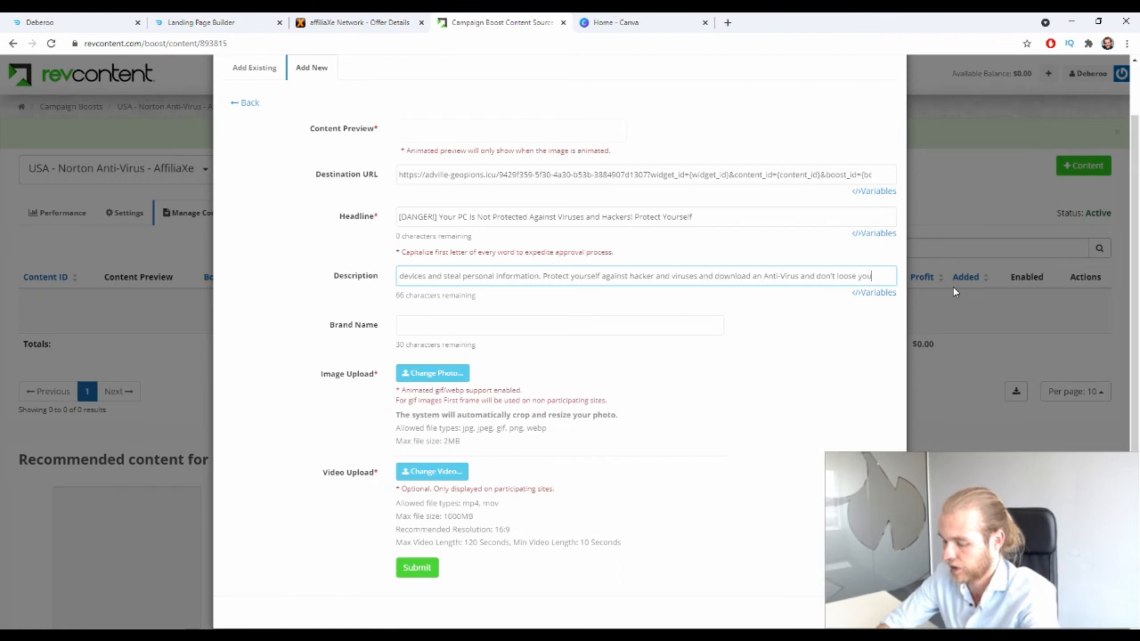
{"action": "type", "text": "r valuable.d"}
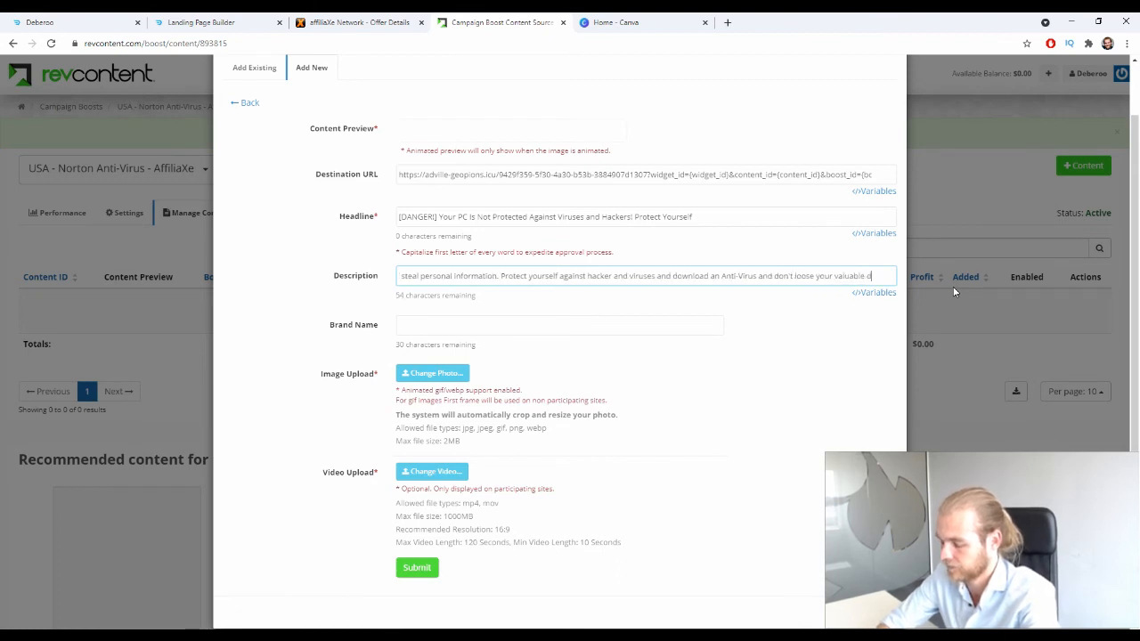
{"action": "type", "text": "ocuments."}
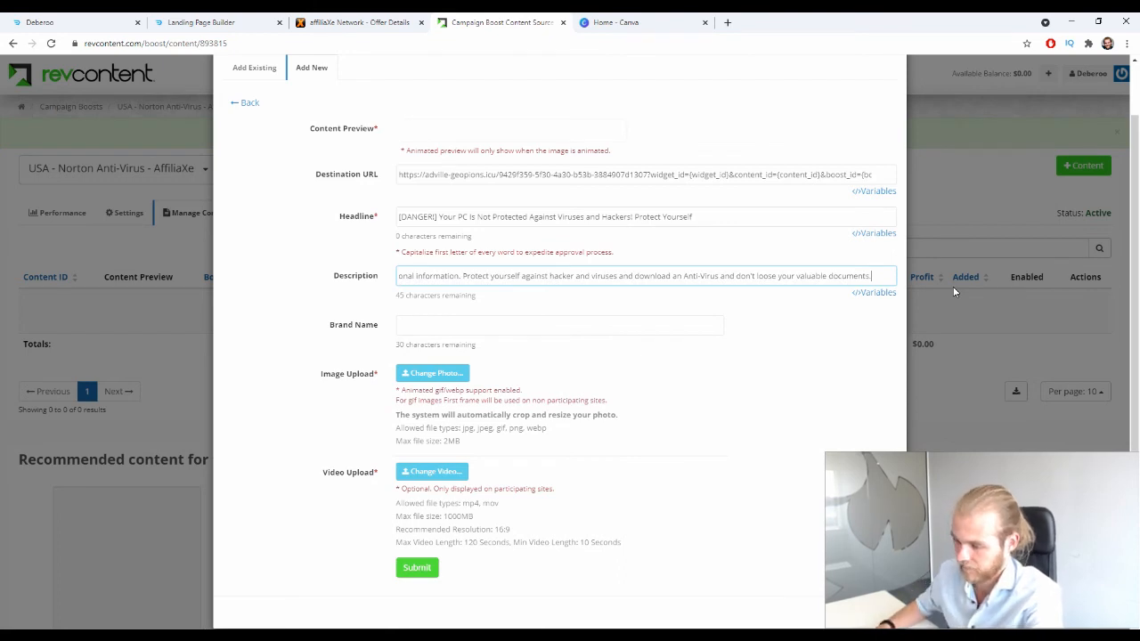
Step: Set the content item's brand name to "Norton"
{"action": "left_click", "coordinate": [518, 323]}
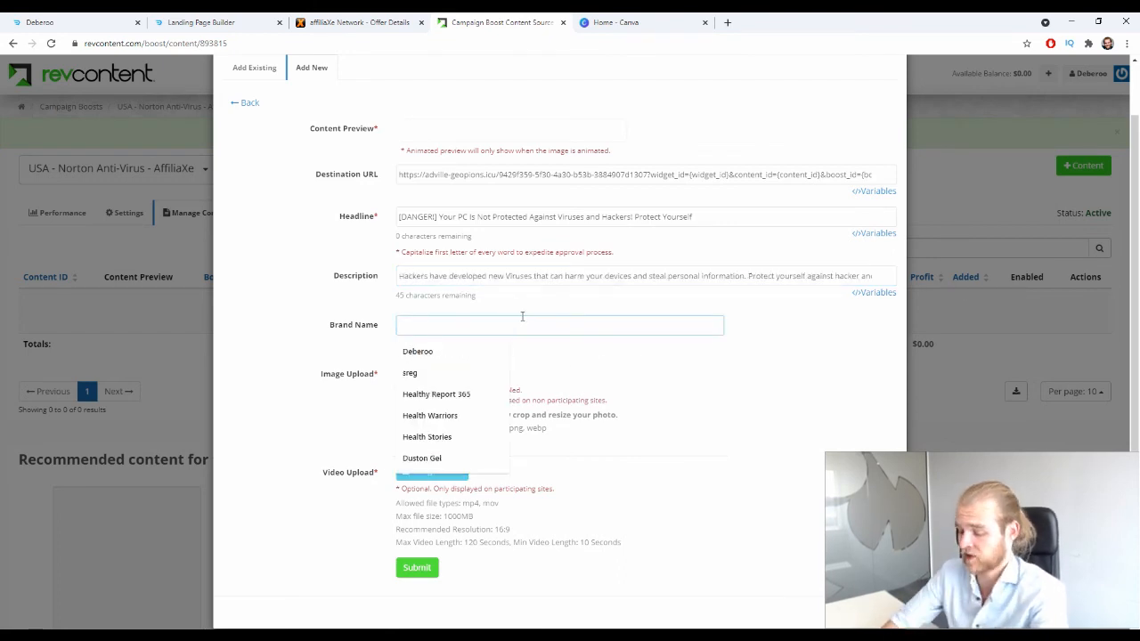
{"action": "type", "text": "Norton"}
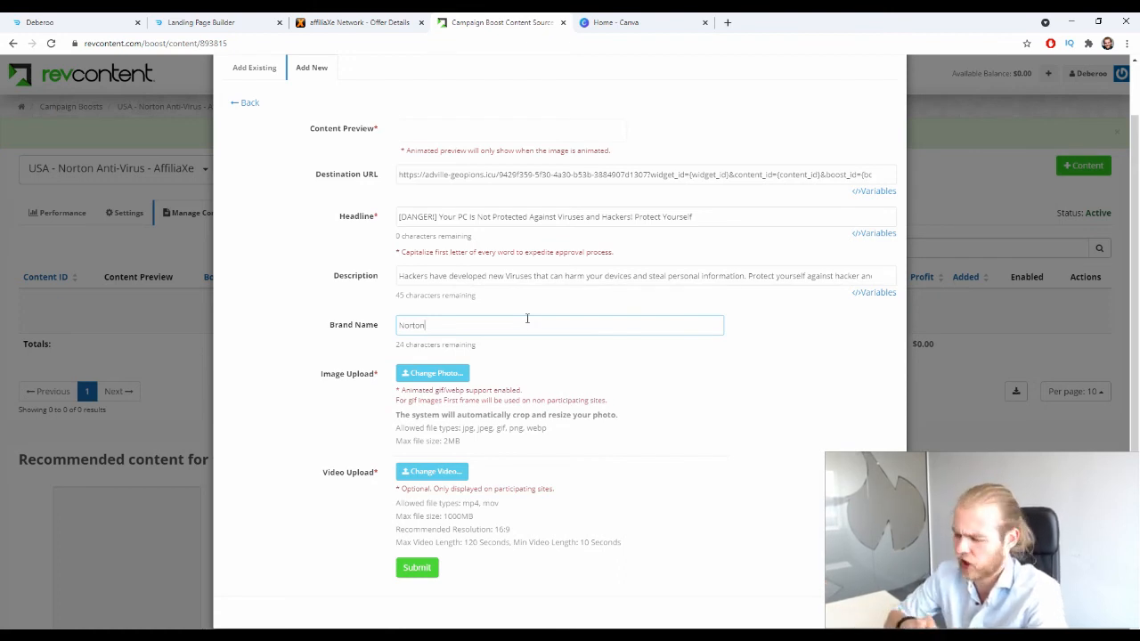
{"action": "scroll", "coordinate": [527, 318], "scroll_direction": "down", "scroll_amount": 1}
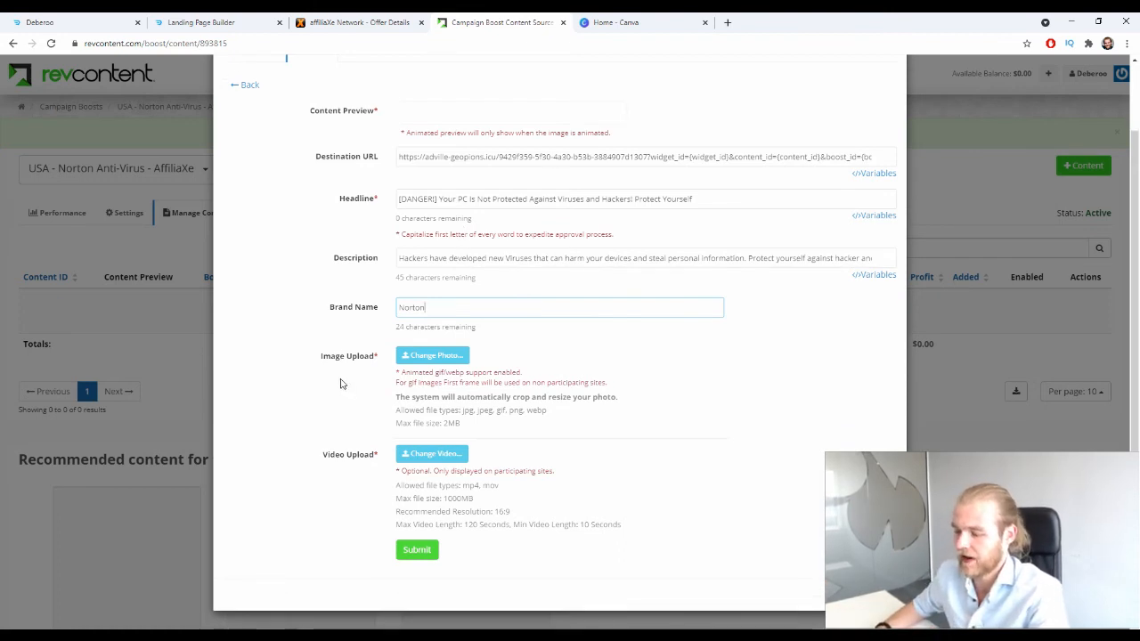
{"action": "left_click", "coordinate": [318, 351]}
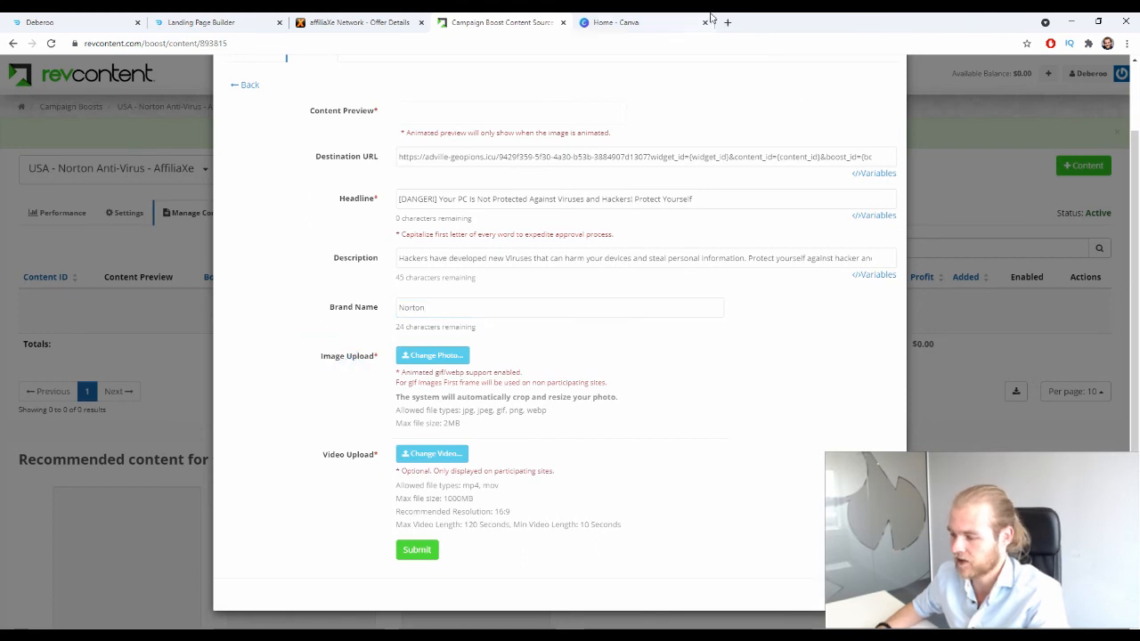
Step: Switch to Canva and create a new custom-size design of 1200 x 900 px
{"action": "left_click", "coordinate": [645, 19]}
{"action": "left_click", "coordinate": [1047, 76]}
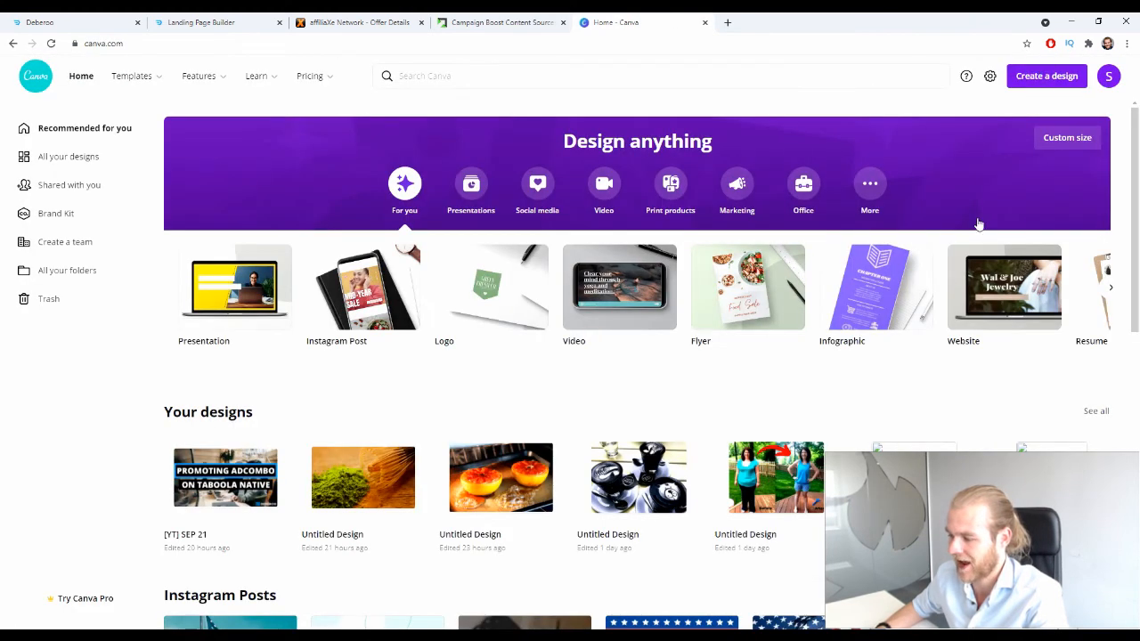
{"action": "left_click", "coordinate": [984, 388]}
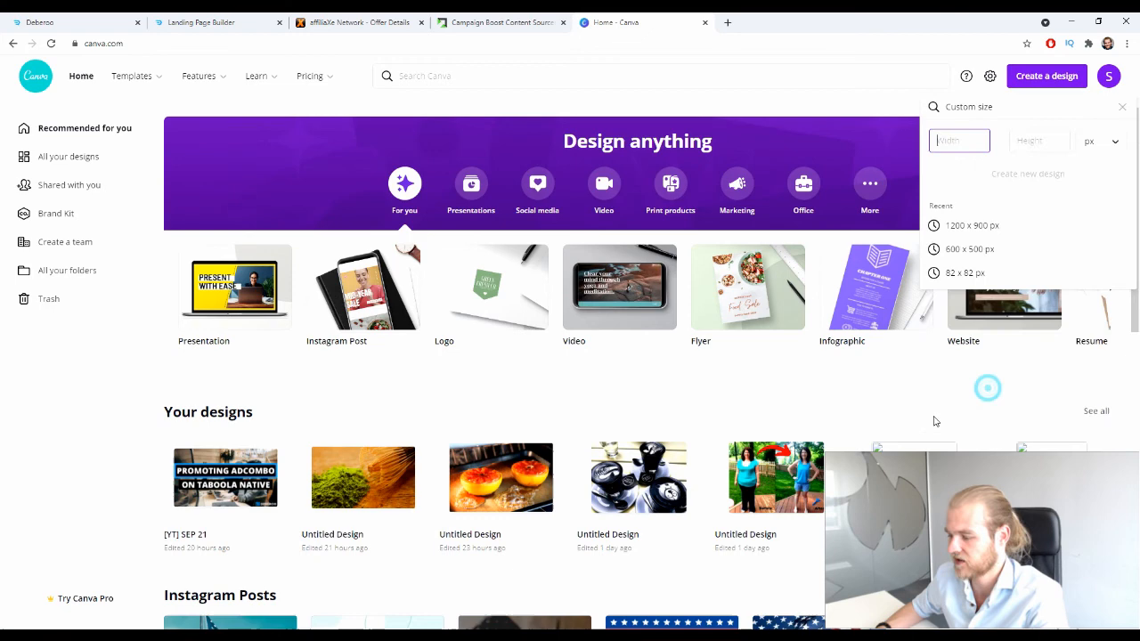
{"action": "left_click", "coordinate": [1043, 223]}
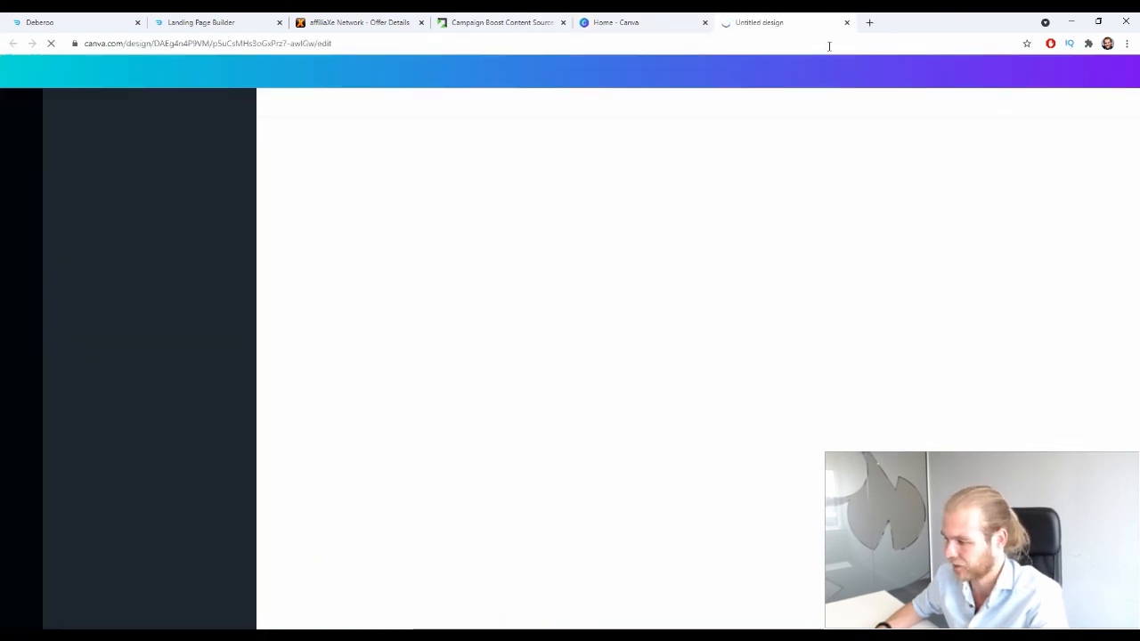
Step: Search Google Images for "danger" in a new browser tab and look through the results for an ad picture
{"action": "left_click", "coordinate": [870, 22]}
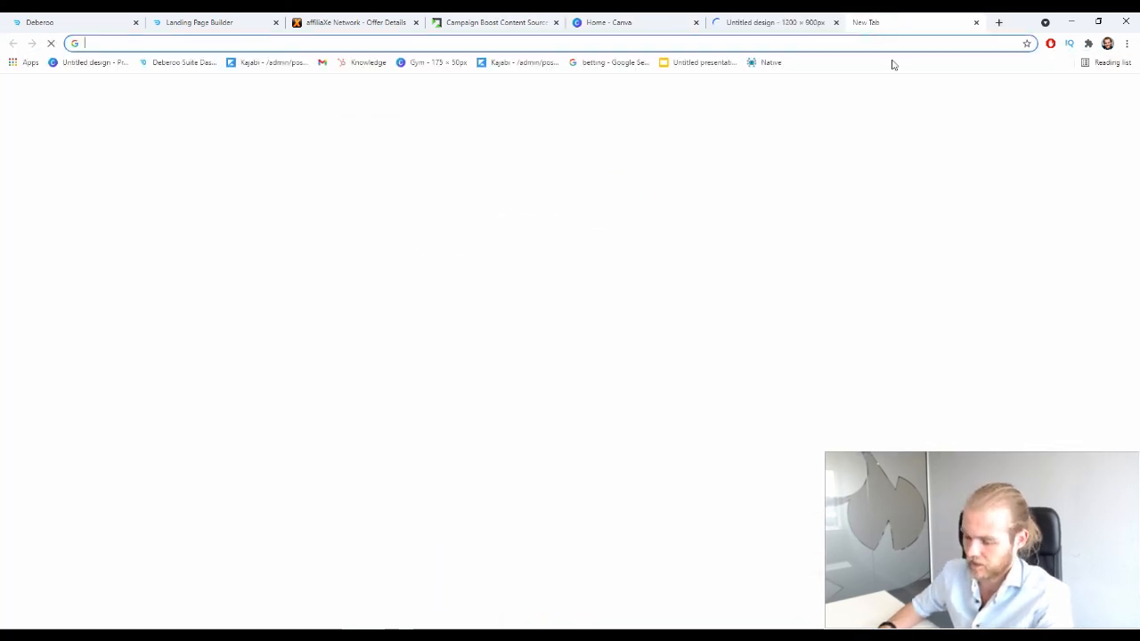
{"action": "type", "text": "danger"}
{"action": "key", "text": "Return"}
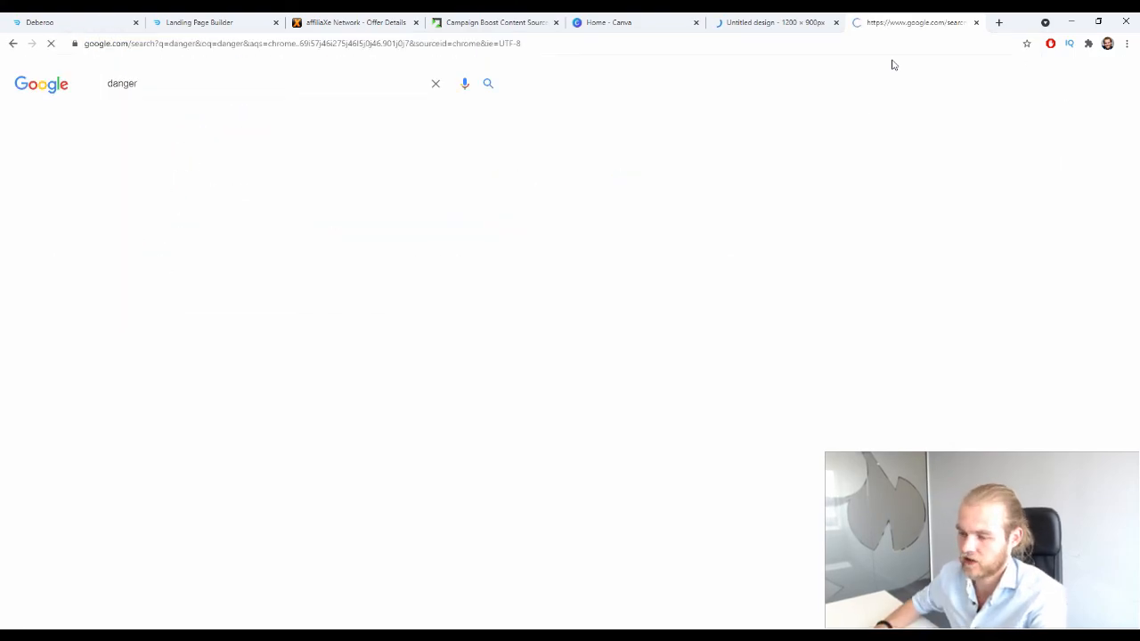
{"action": "left_click", "coordinate": [177, 124]}
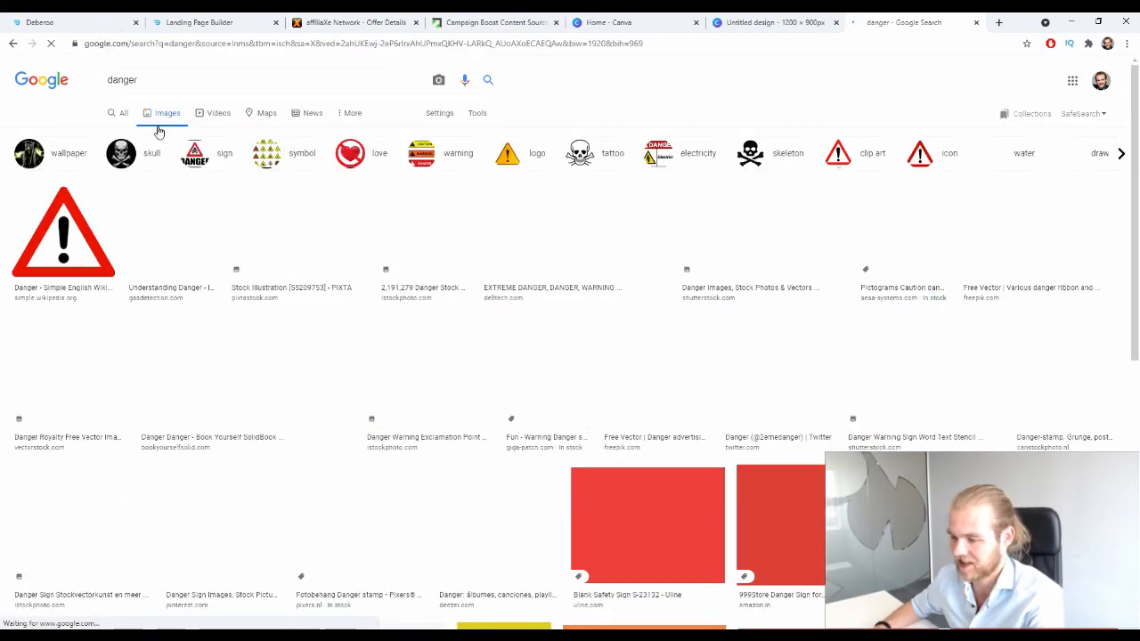
{"action": "scroll", "coordinate": [589, 216], "scroll_direction": "down", "scroll_amount": 10}
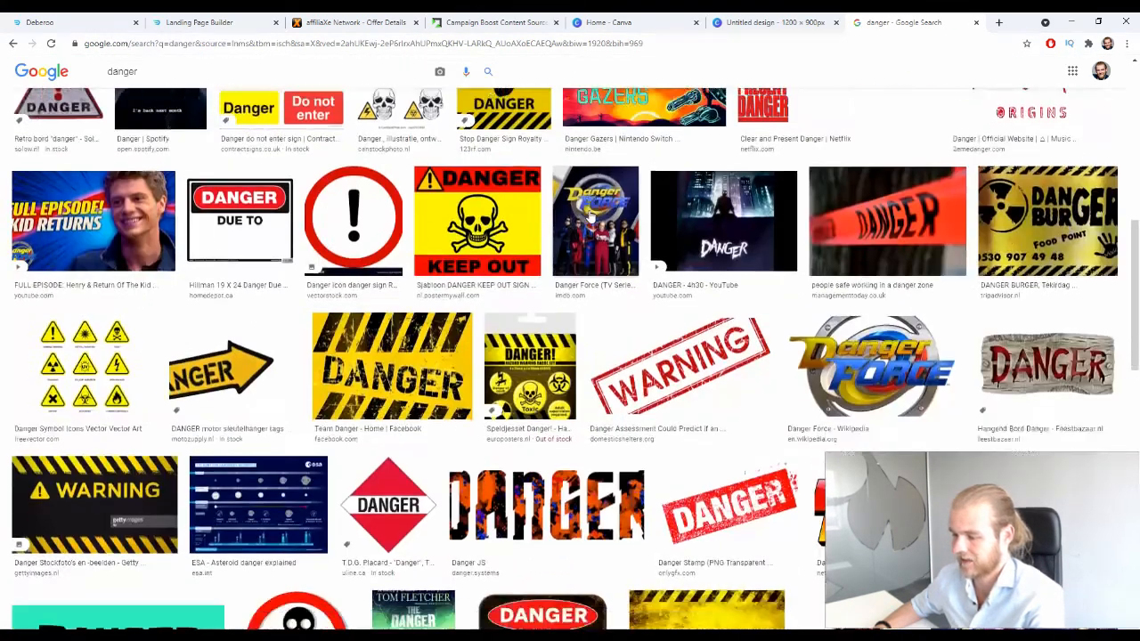
{"action": "scroll", "coordinate": [589, 217], "scroll_direction": "down", "scroll_amount": 8}
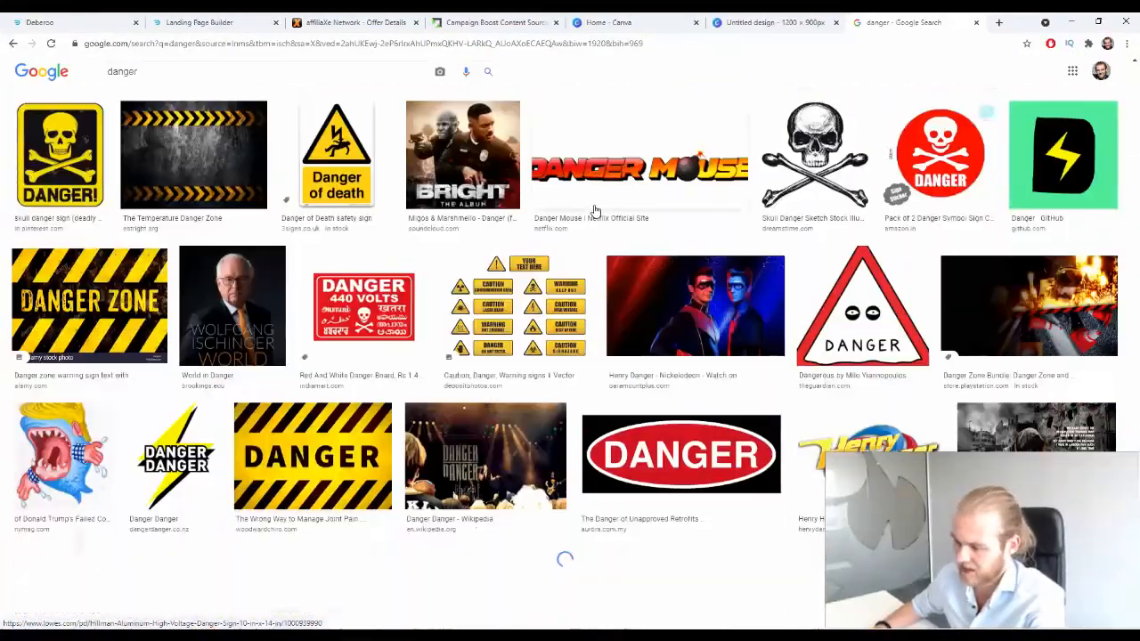
{"action": "scroll", "coordinate": [591, 244], "scroll_direction": "up", "scroll_amount": 5}
{"action": "scroll", "coordinate": [591, 243], "scroll_direction": "up", "scroll_amount": 4}
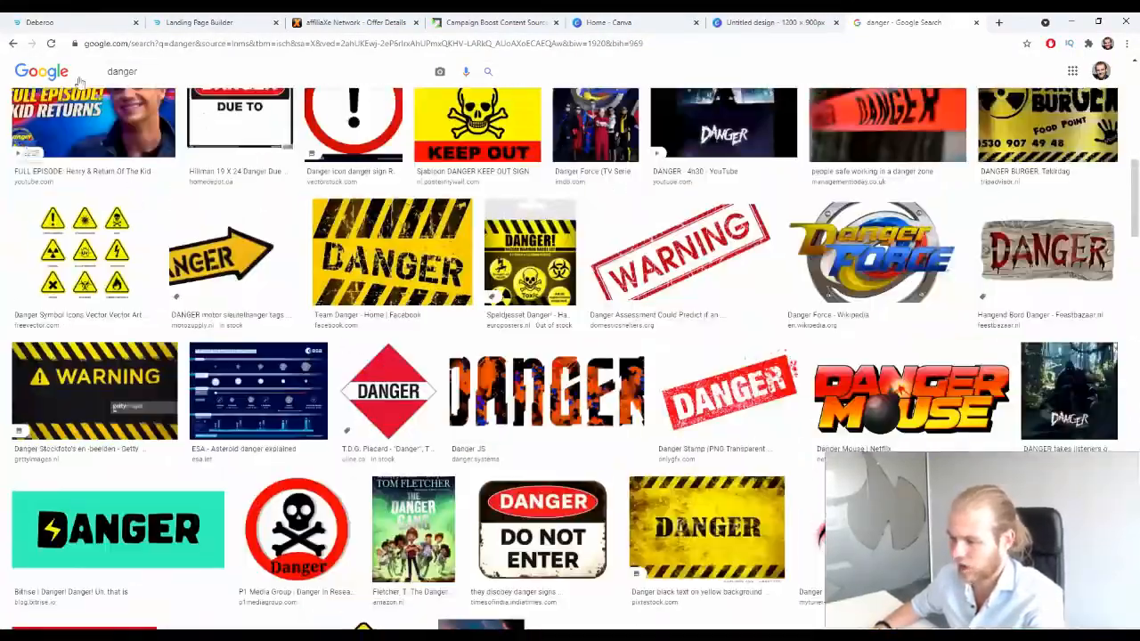
Step: Refine the image search to "danger virus detect" and preview the Cyber Viruses skull image
{"action": "left_click", "coordinate": [302, 82]}
{"action": "type", "text": "virus det"}
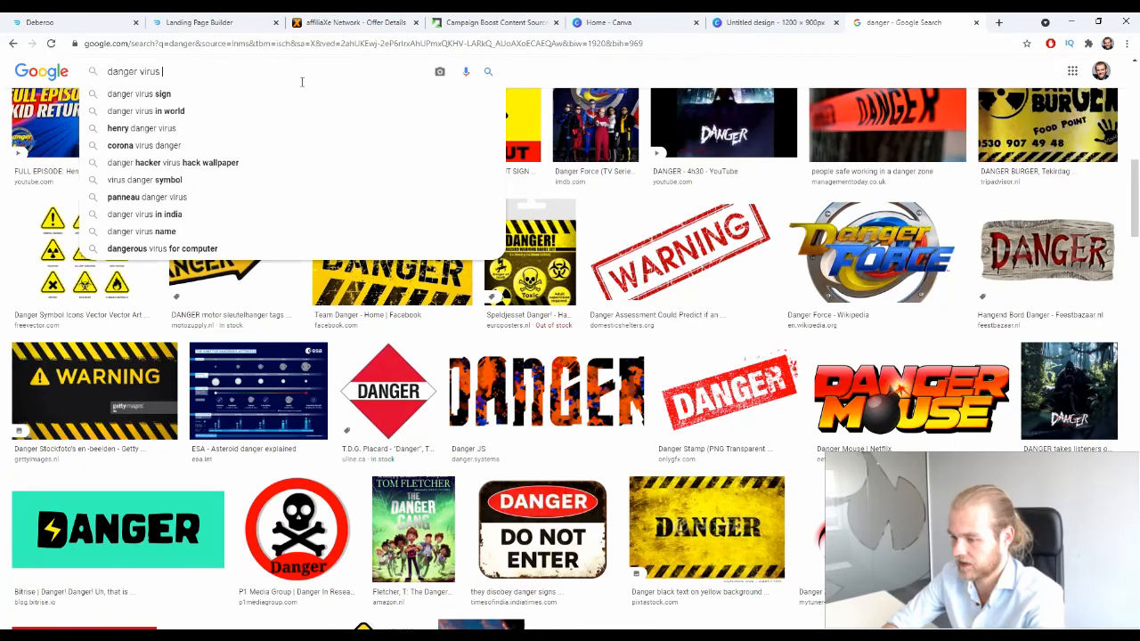
{"action": "type", "text": "ect"}
{"action": "key", "text": "Return"}
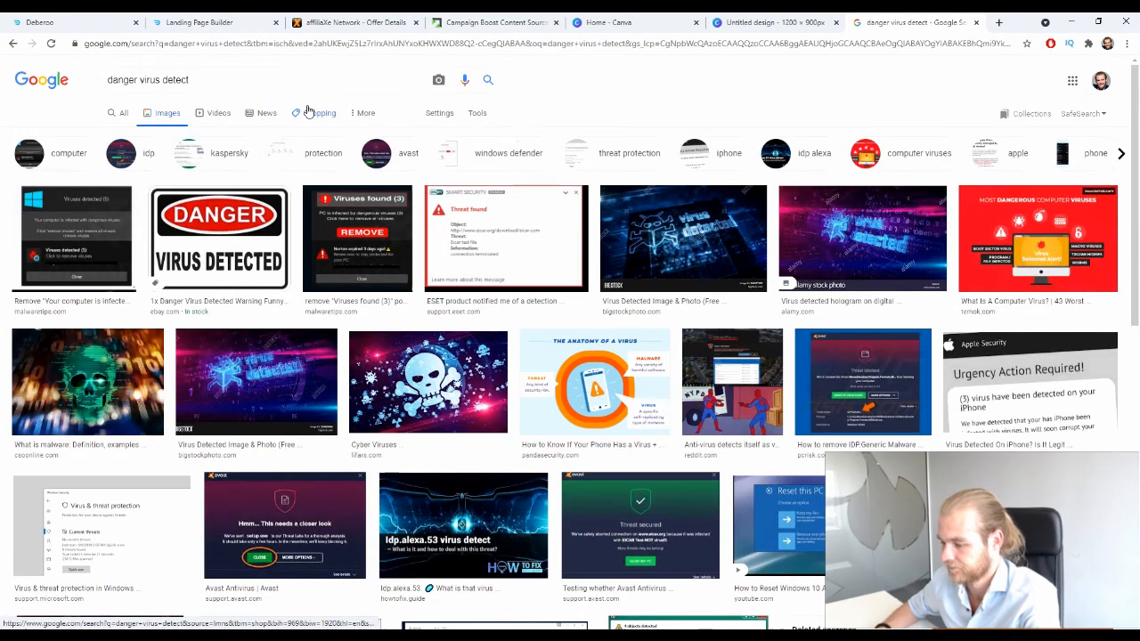
{"action": "scroll", "coordinate": [305, 112], "scroll_direction": "down", "scroll_amount": 2}
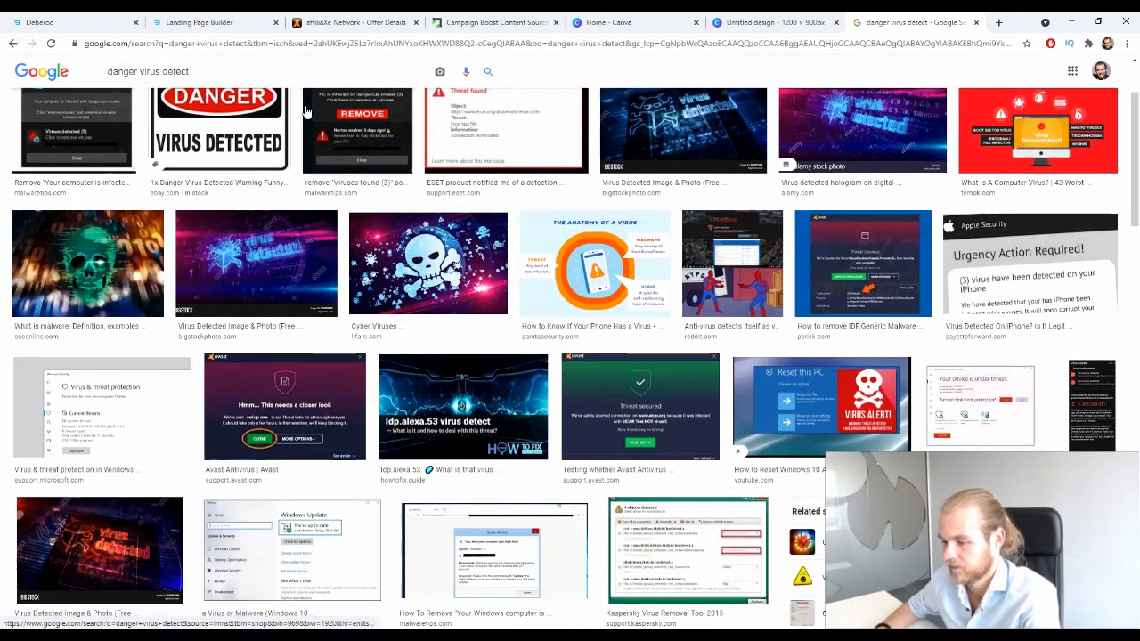
{"action": "left_click", "coordinate": [438, 260]}
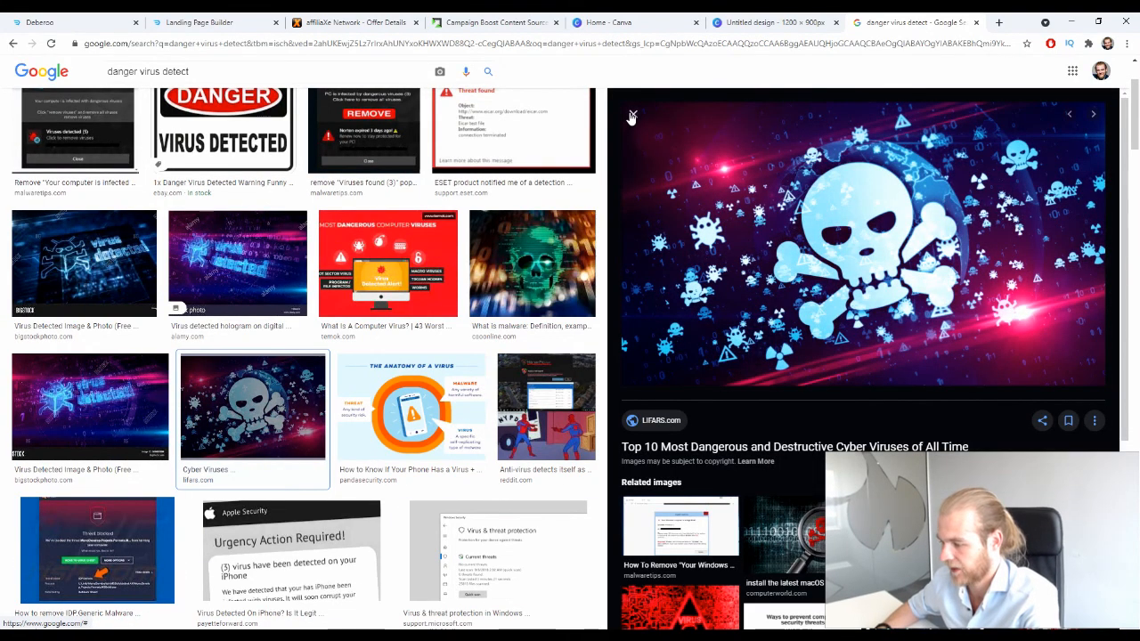
Step: Look through the Cyber Viruses preview's related images and more "danger virus detect" results for a suitable ad picture
{"action": "left_click", "coordinate": [633, 114]}
{"action": "scroll", "coordinate": [628, 138], "scroll_direction": "down", "scroll_amount": 4}
{"action": "scroll", "coordinate": [629, 140], "scroll_direction": "up", "scroll_amount": 3}
{"action": "left_click_drag", "start_coordinate": [614, 182], "coordinate": [648, 241]}
{"action": "left_click", "coordinate": [456, 208]}
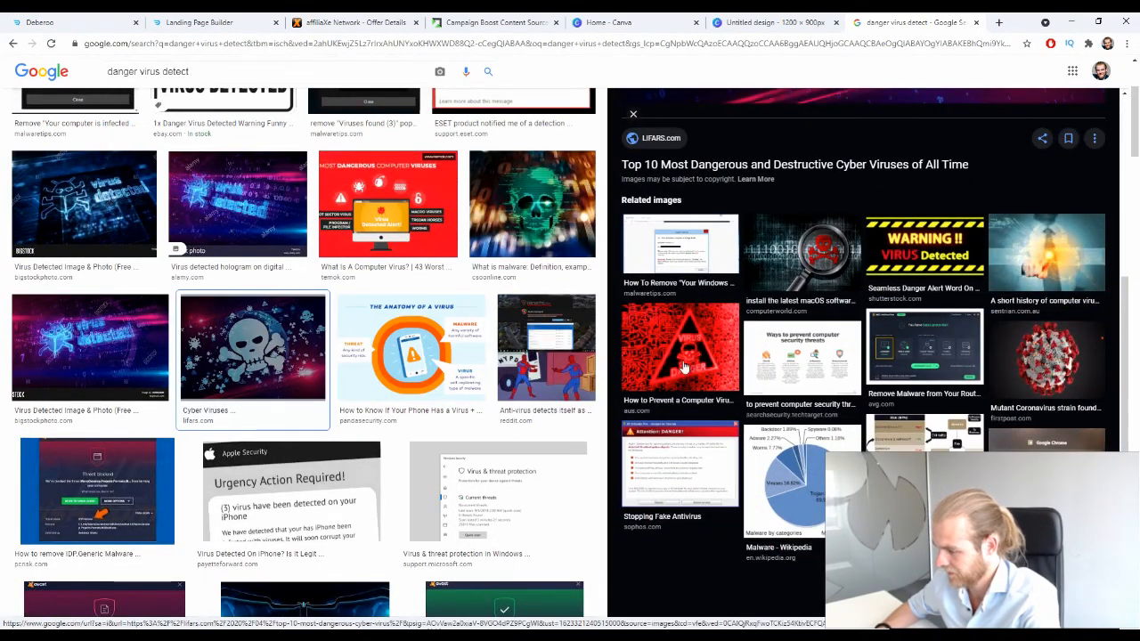
{"action": "scroll", "coordinate": [437, 459], "scroll_direction": "down", "scroll_amount": 1}
{"action": "scroll", "coordinate": [436, 459], "scroll_direction": "down", "scroll_amount": 2}
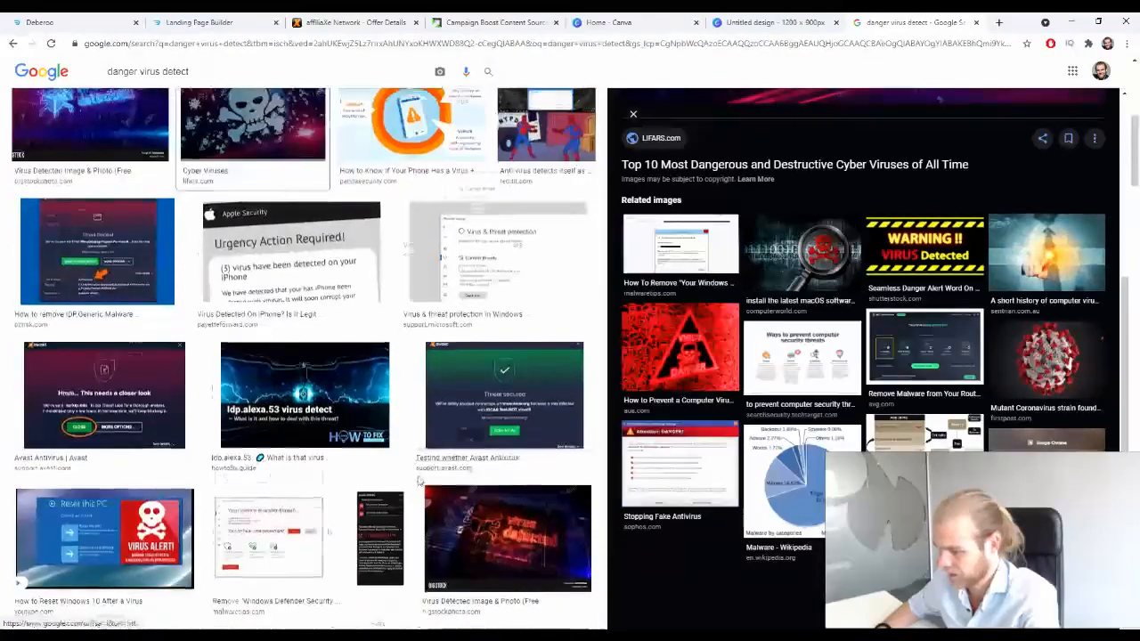
{"action": "scroll", "coordinate": [455, 445], "scroll_direction": "down", "scroll_amount": 5}
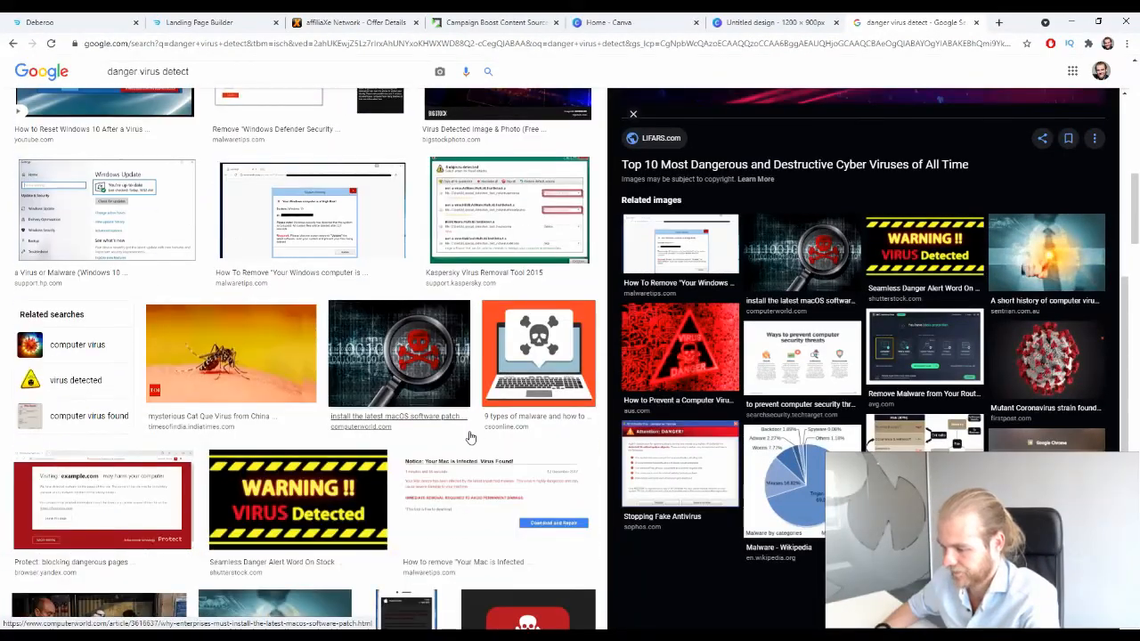
{"action": "scroll", "coordinate": [471, 436], "scroll_direction": "down", "scroll_amount": 4}
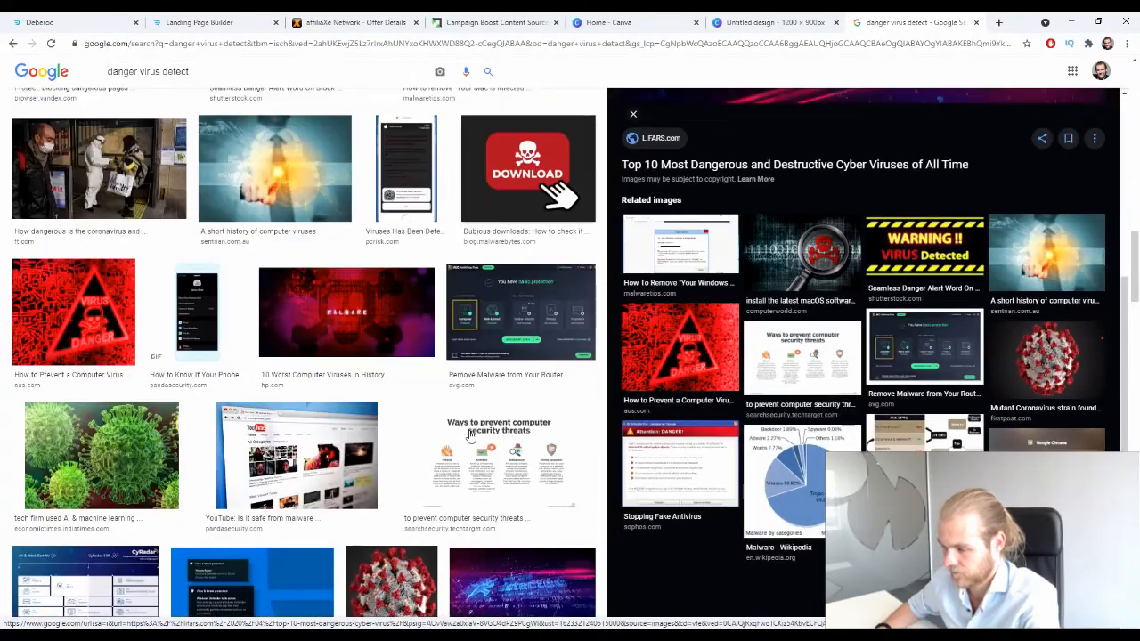
{"action": "scroll", "coordinate": [556, 363], "scroll_direction": "down", "scroll_amount": 3}
Step: Preview the red "Virus Danger" warning triangle image and open the full set of its related images
{"action": "left_click", "coordinate": [687, 363]}
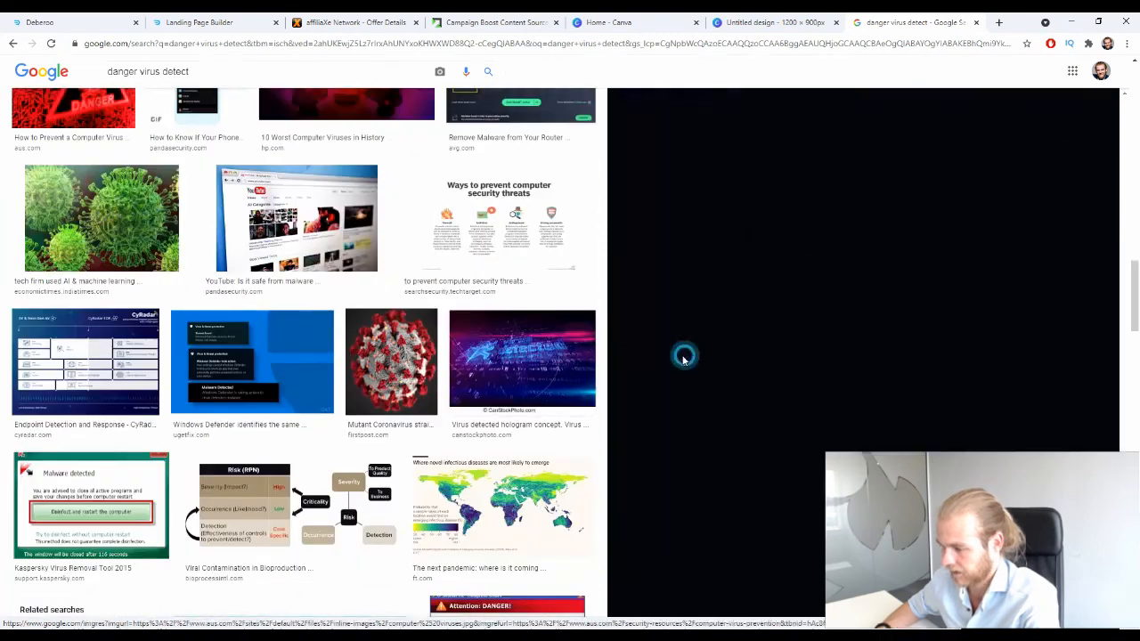
{"action": "scroll", "coordinate": [167, 287], "scroll_direction": "down", "scroll_amount": 6}
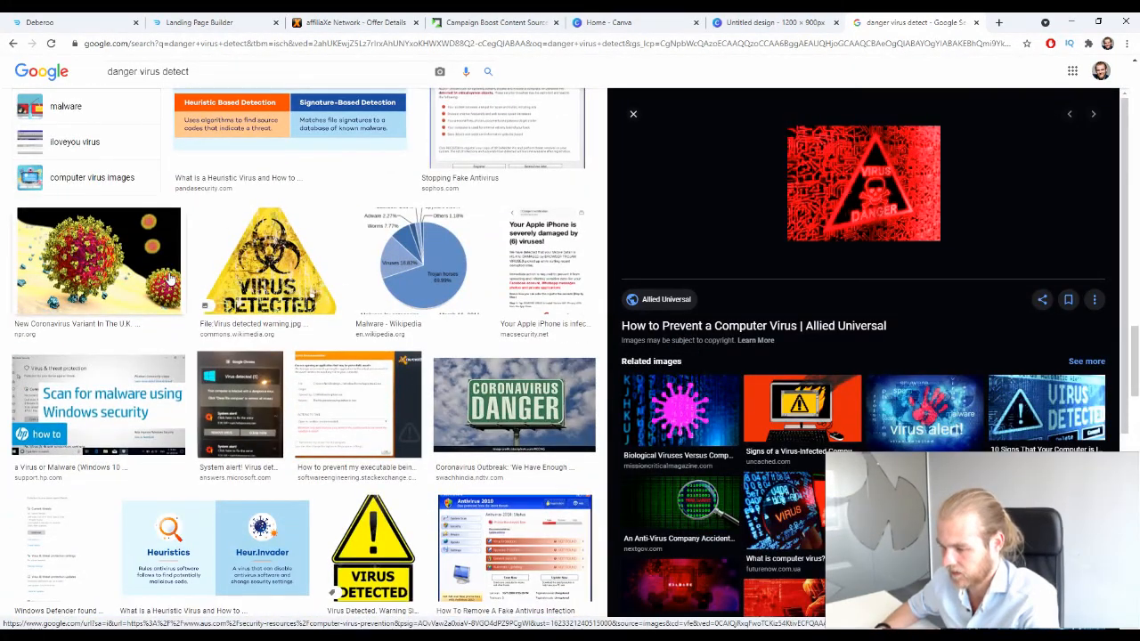
{"action": "scroll", "coordinate": [171, 276], "scroll_direction": "down", "scroll_amount": 5}
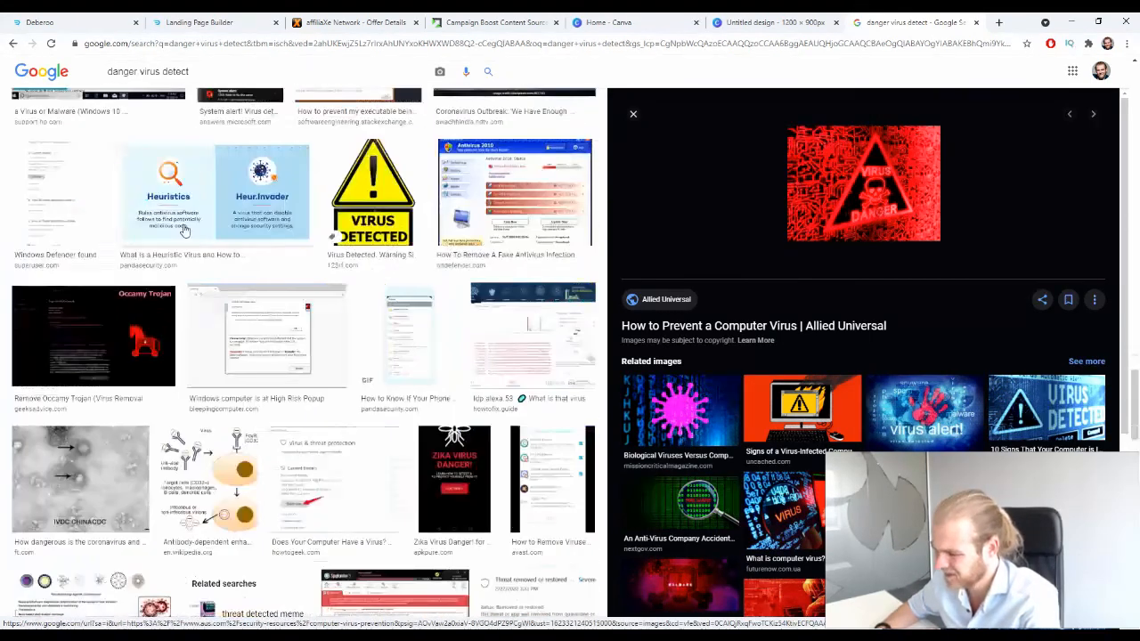
{"action": "scroll", "coordinate": [185, 233], "scroll_direction": "down", "scroll_amount": 4}
{"action": "scroll", "coordinate": [834, 339], "scroll_direction": "down", "scroll_amount": 3}
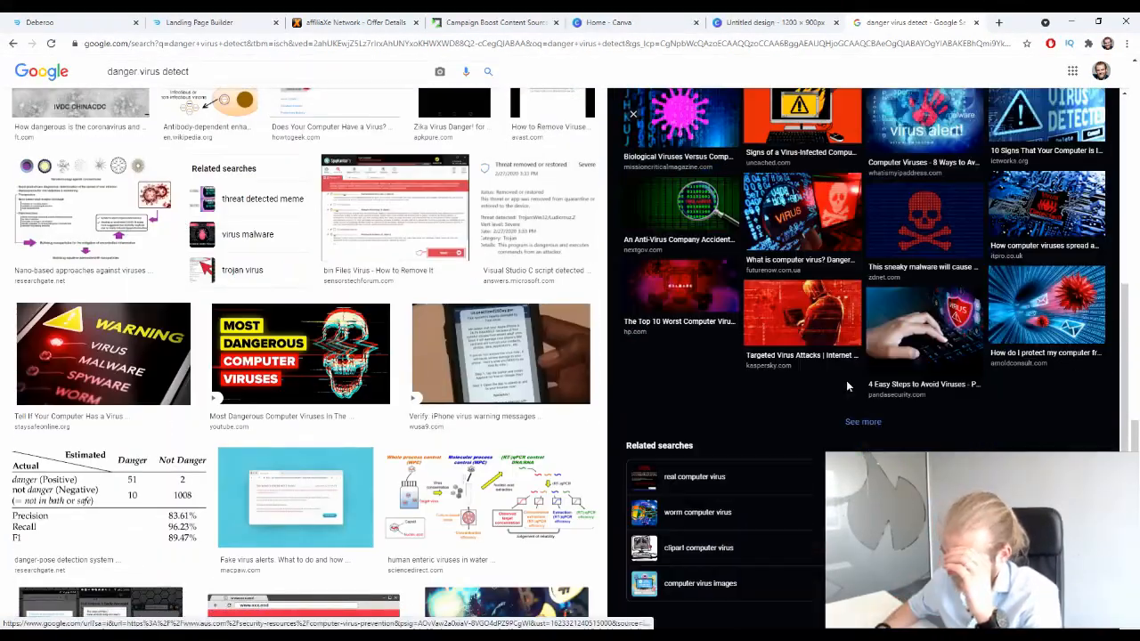
{"action": "left_click", "coordinate": [861, 422]}
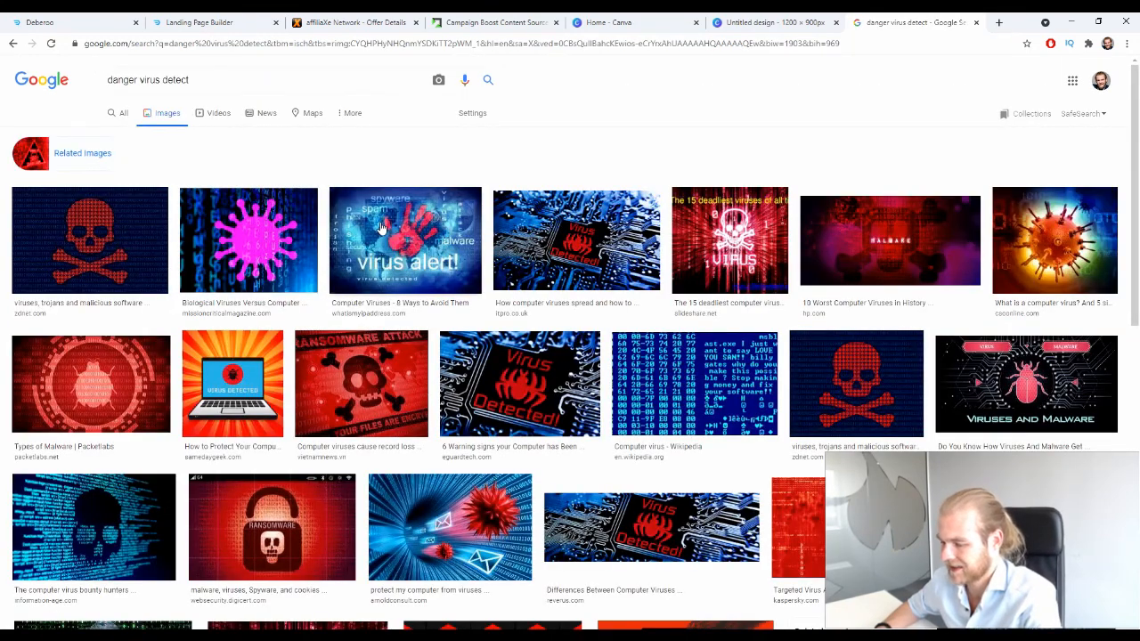
Step: Browse the related images and preview the eGuard "Virus Detected!" picture with the red spider on a circuit board
{"action": "scroll", "coordinate": [383, 232], "scroll_direction": "down", "scroll_amount": 2}
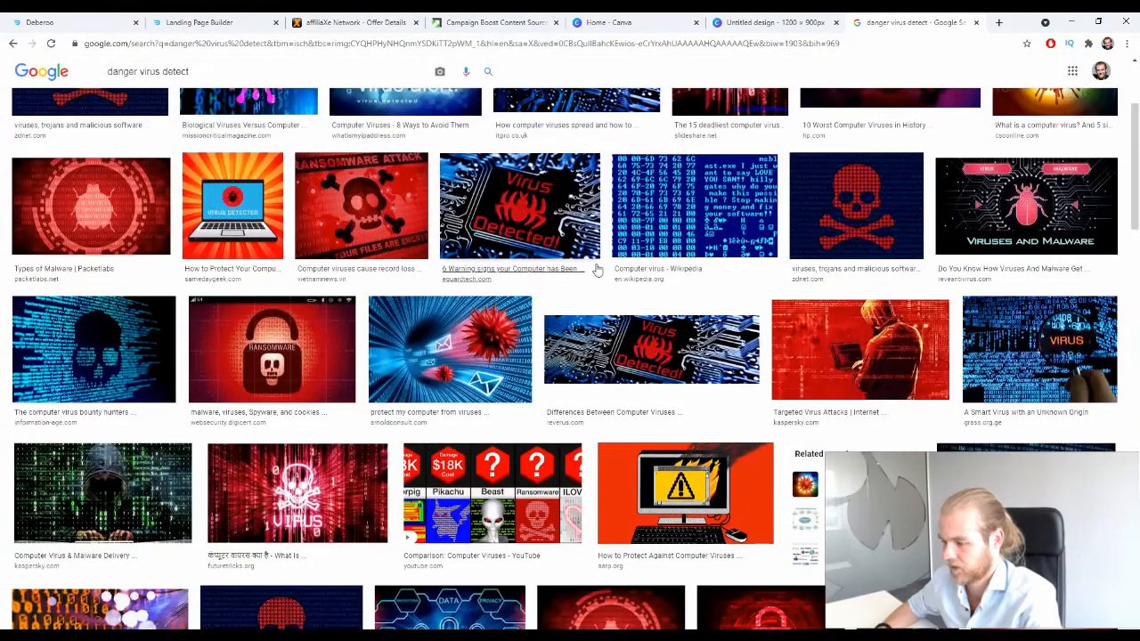
{"action": "left_click", "coordinate": [561, 223]}
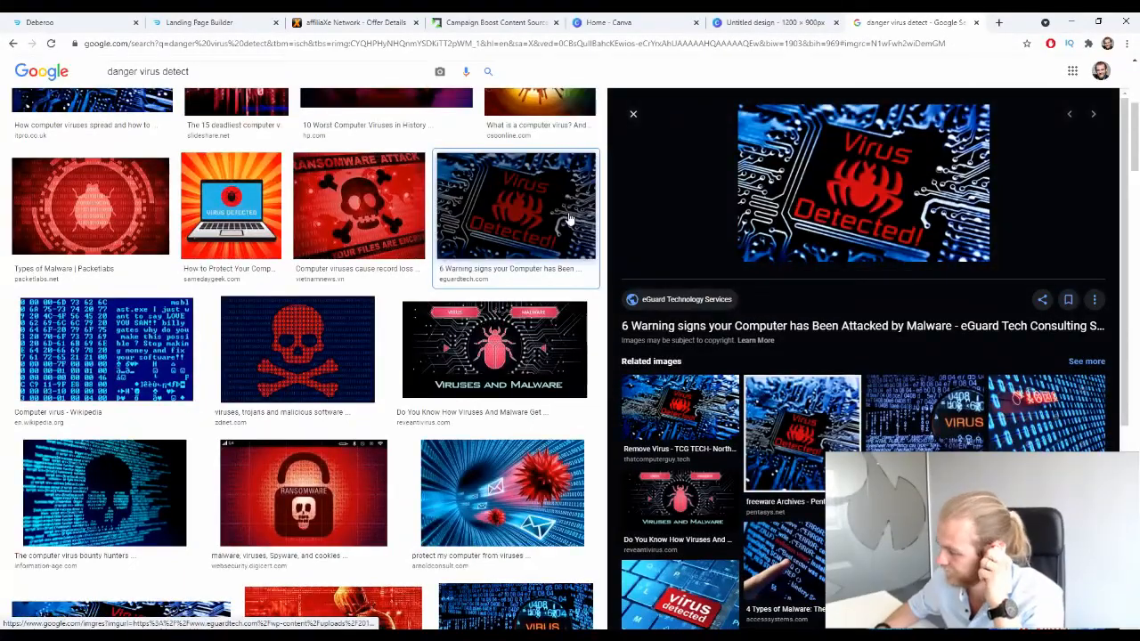
{"action": "scroll", "coordinate": [577, 214], "scroll_direction": "down", "scroll_amount": 3}
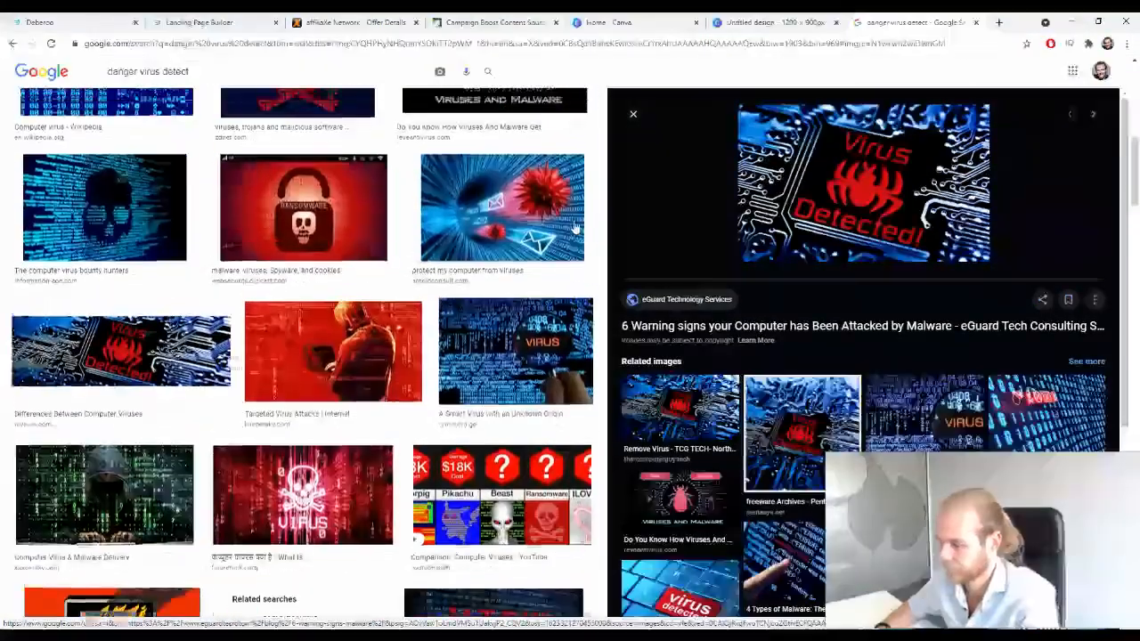
{"action": "scroll", "coordinate": [575, 228], "scroll_direction": "up", "scroll_amount": 2}
{"action": "scroll", "coordinate": [573, 229], "scroll_direction": "down", "scroll_amount": 4}
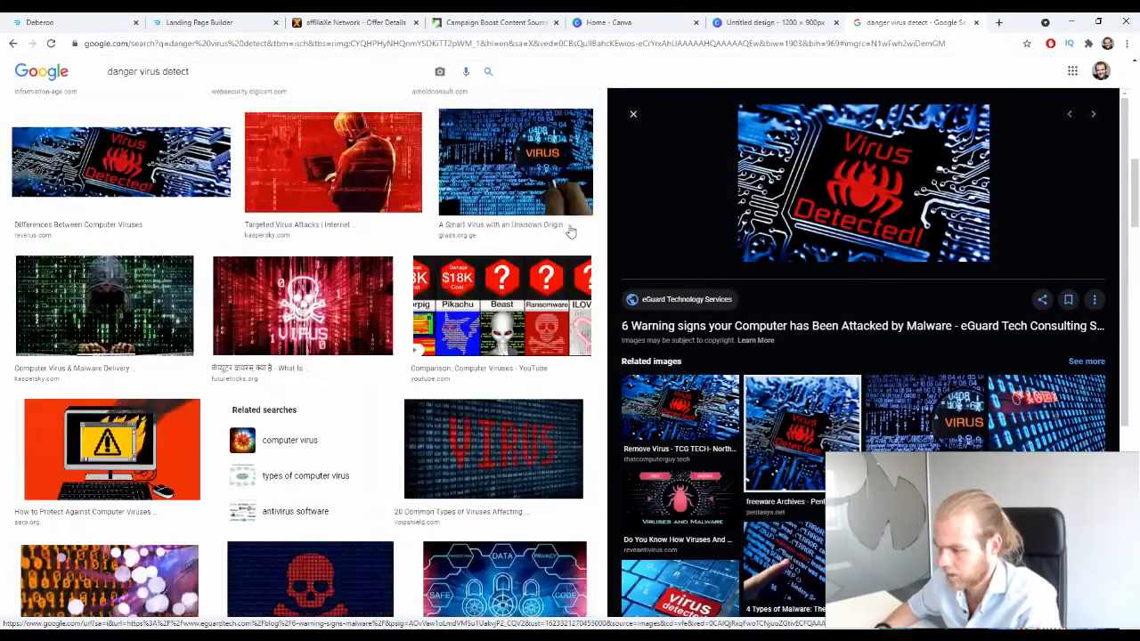
{"action": "scroll", "coordinate": [570, 230], "scroll_direction": "down", "scroll_amount": 2}
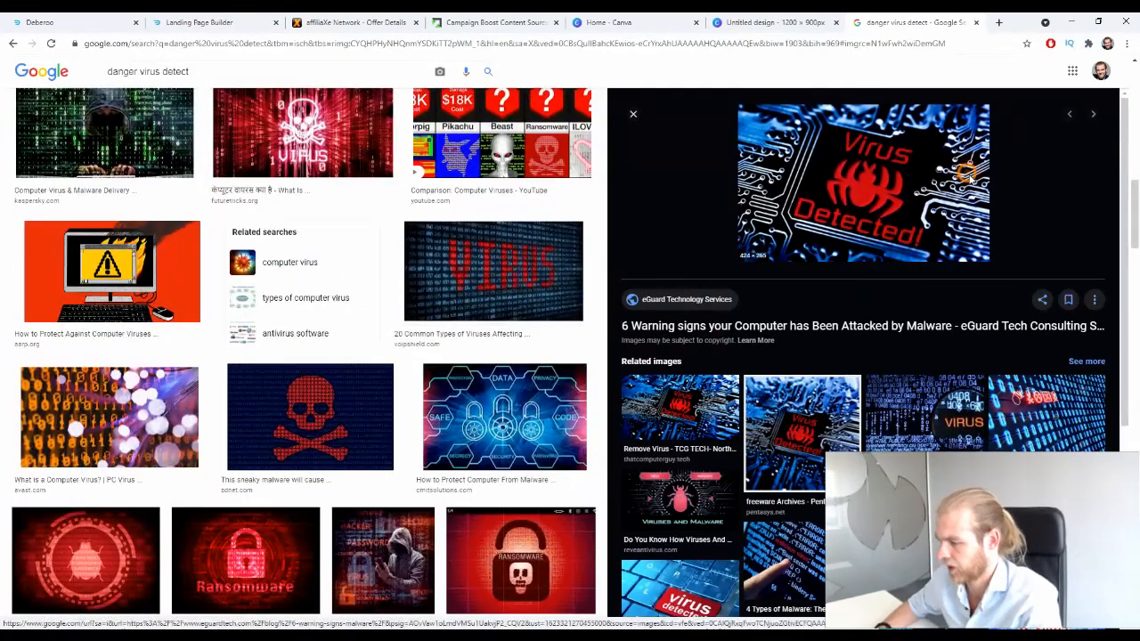
Step: Save the previewed "Virus Detected!" picture as the JPEG file malware-virus in the Movavi Screen Recorder folder
{"action": "right_click", "coordinate": [959, 174]}
{"action": "left_click", "coordinate": [1016, 300]}
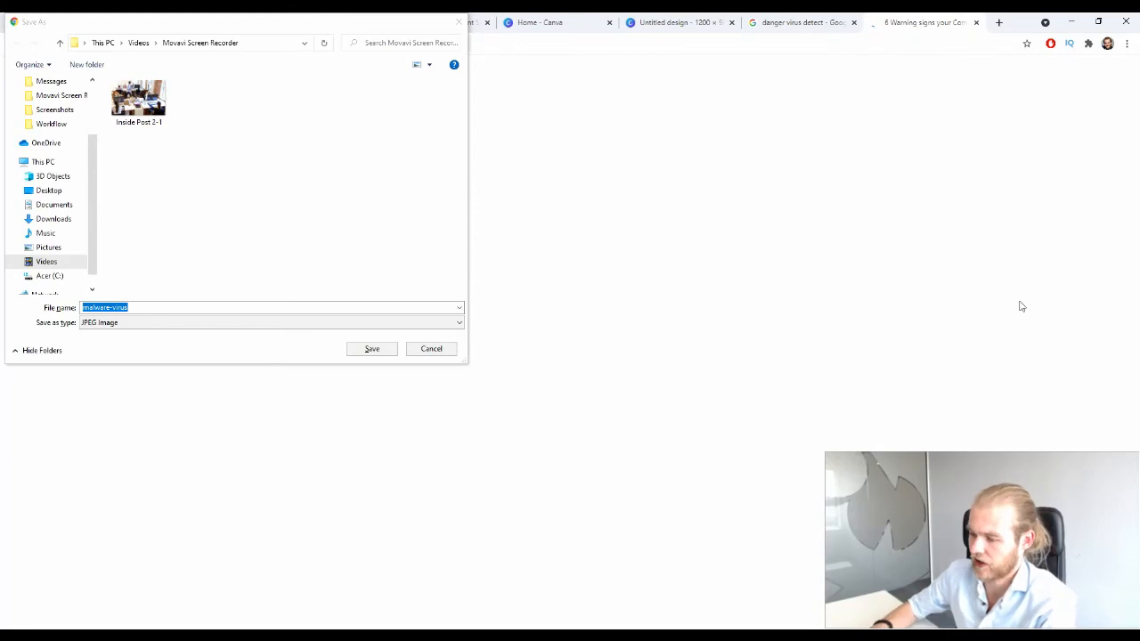
{"action": "left_click", "coordinate": [371, 348]}
{"action": "left_click", "coordinate": [977, 22]}
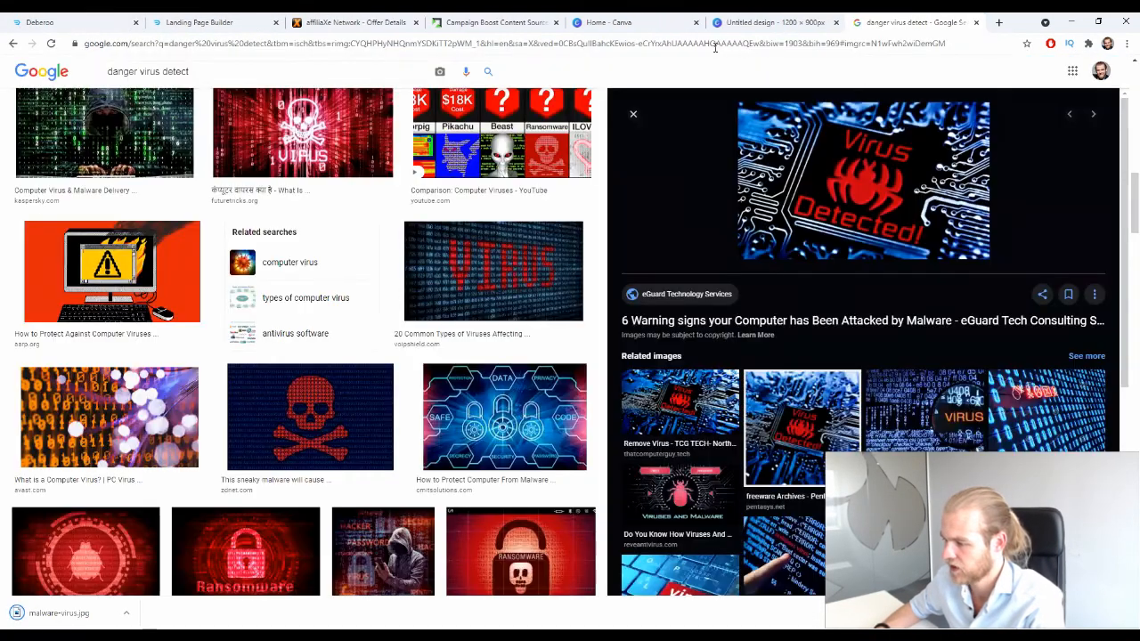
Step: Switch to the 1200 x 900 px Canva design, upload malware-virus.jpg and place it so it fills the page
{"action": "left_click", "coordinate": [733, 22]}
{"action": "left_click", "coordinate": [21, 193]}
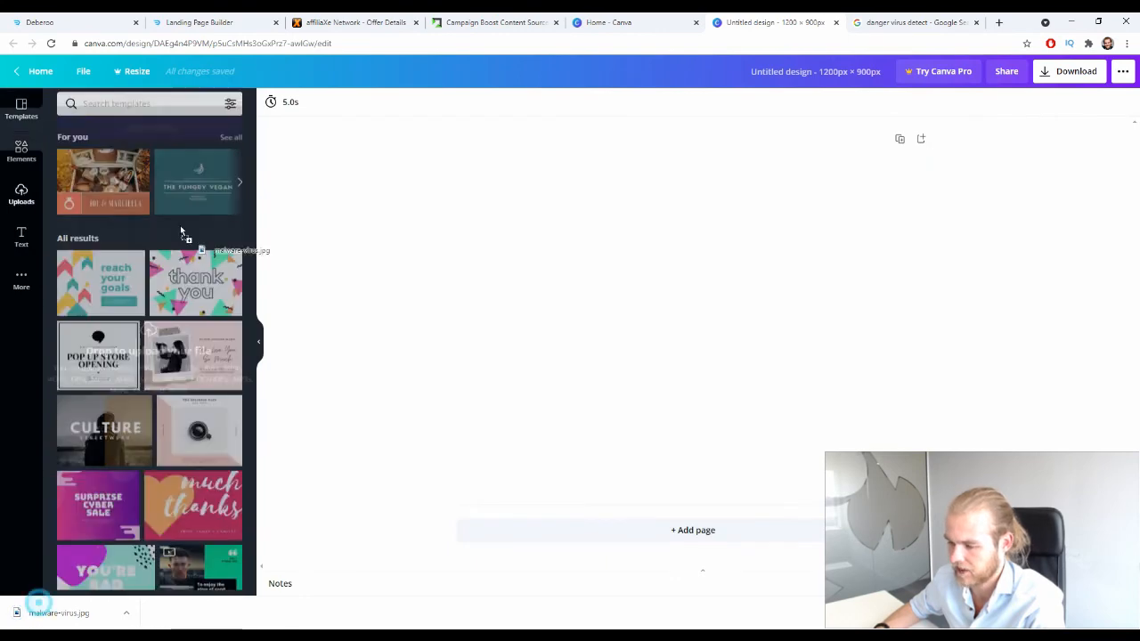
{"action": "left_click_drag", "start_coordinate": [58, 613], "coordinate": [629, 237]}
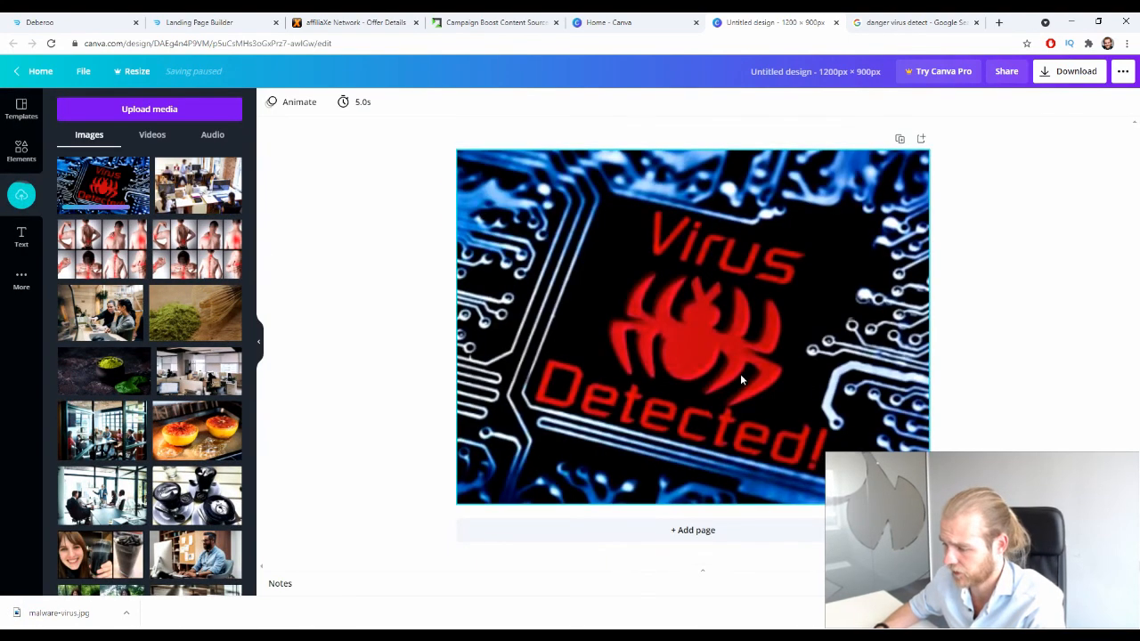
Step: Adjust the placed image to brightness 16, contrast 35, saturation 48 and blur -18
{"action": "left_click", "coordinate": [804, 380]}
{"action": "left_click", "coordinate": [388, 102]}
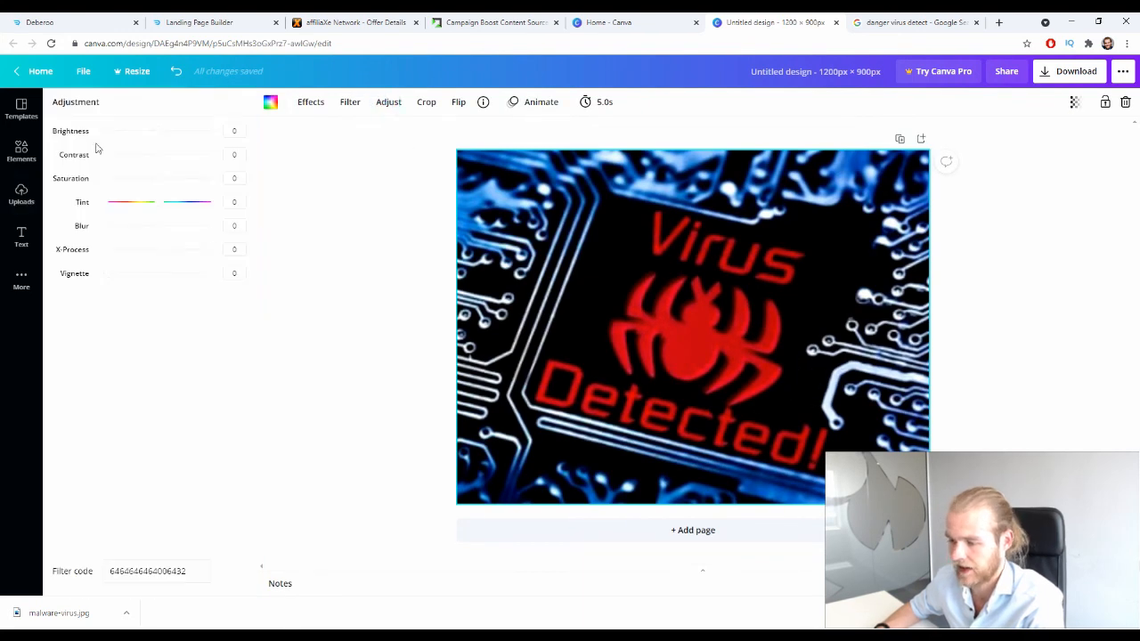
{"action": "left_click_drag", "start_coordinate": [161, 131], "coordinate": [184, 179]}
{"action": "left_click_drag", "start_coordinate": [158, 232], "coordinate": [150, 228]}
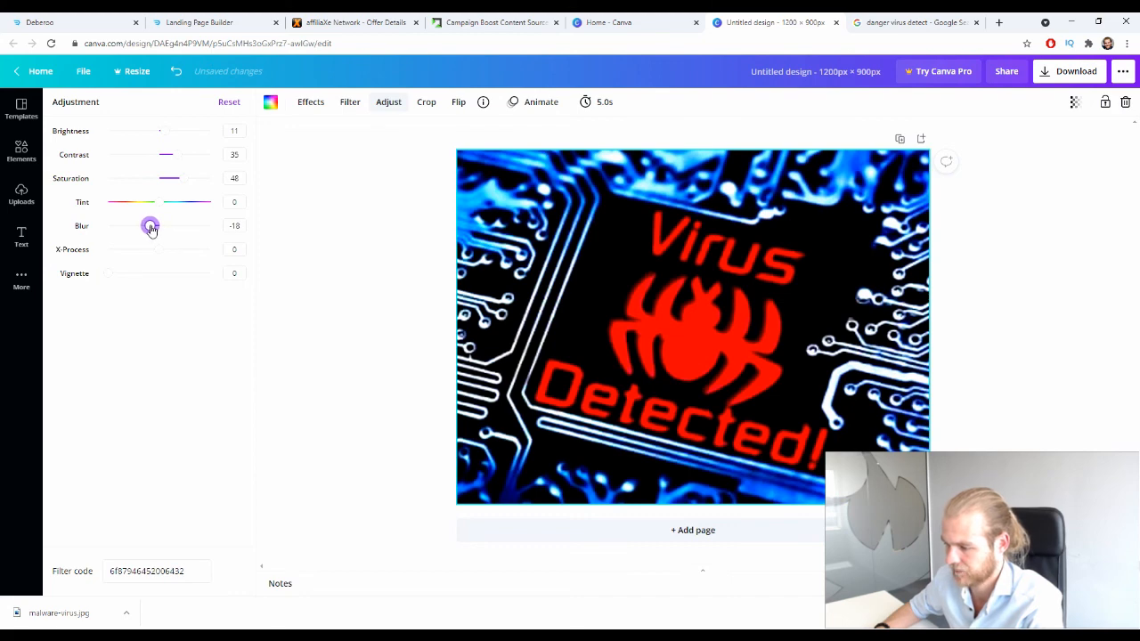
{"action": "left_click_drag", "start_coordinate": [161, 132], "coordinate": [169, 135]}
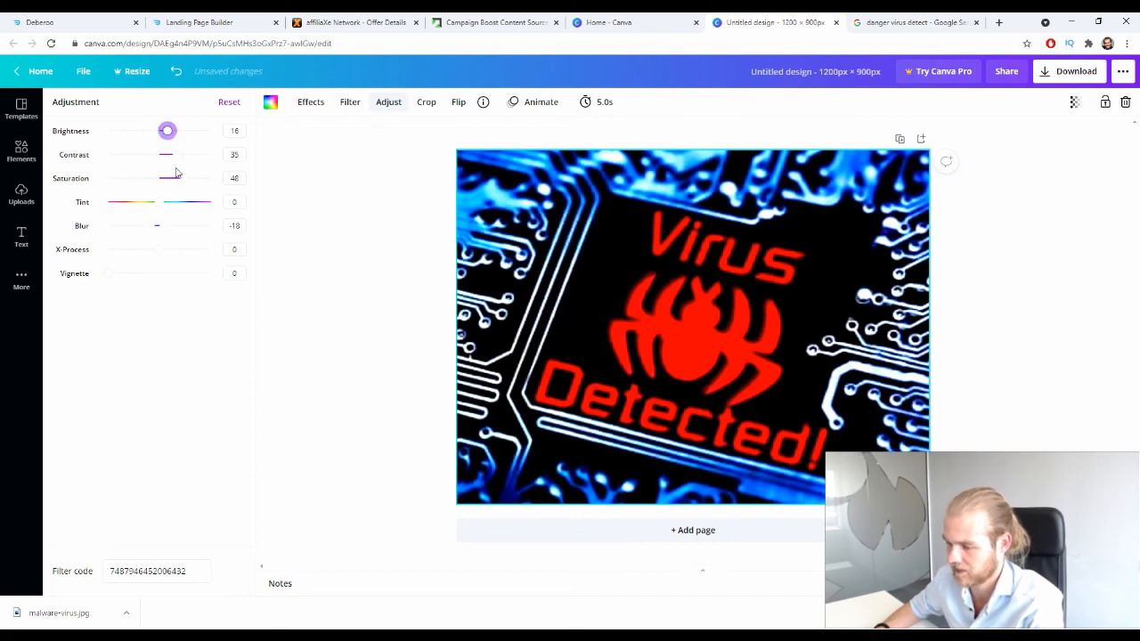
{"action": "left_click", "coordinate": [446, 328]}
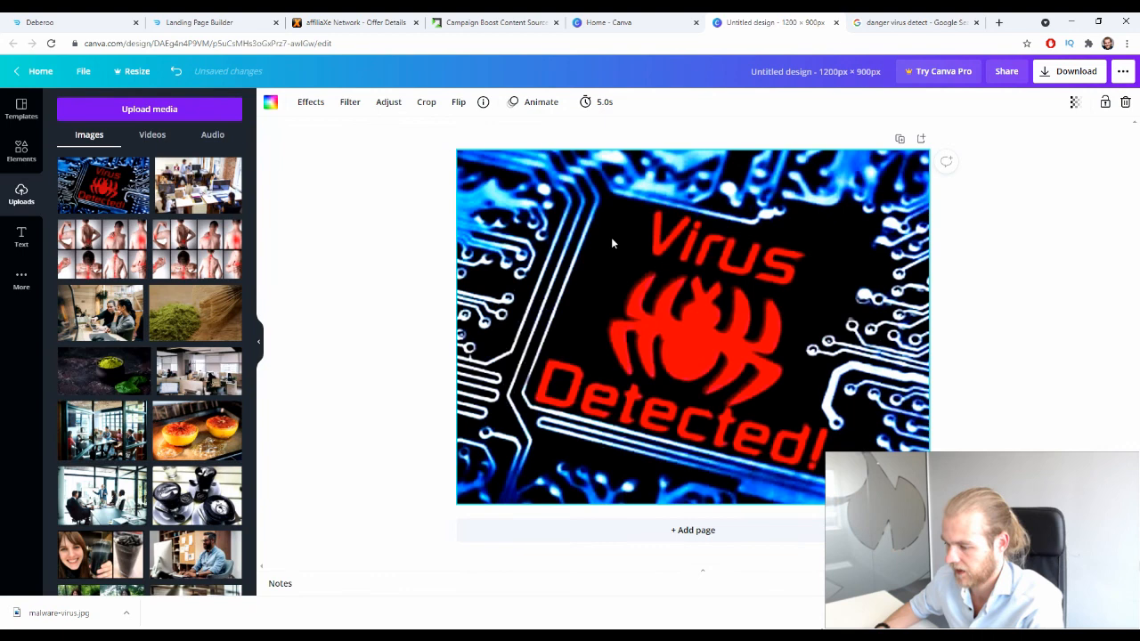
Step: Download the finished virus warning design as a PNG file
{"action": "left_click", "coordinate": [1072, 71]}
{"action": "left_click", "coordinate": [1069, 275]}
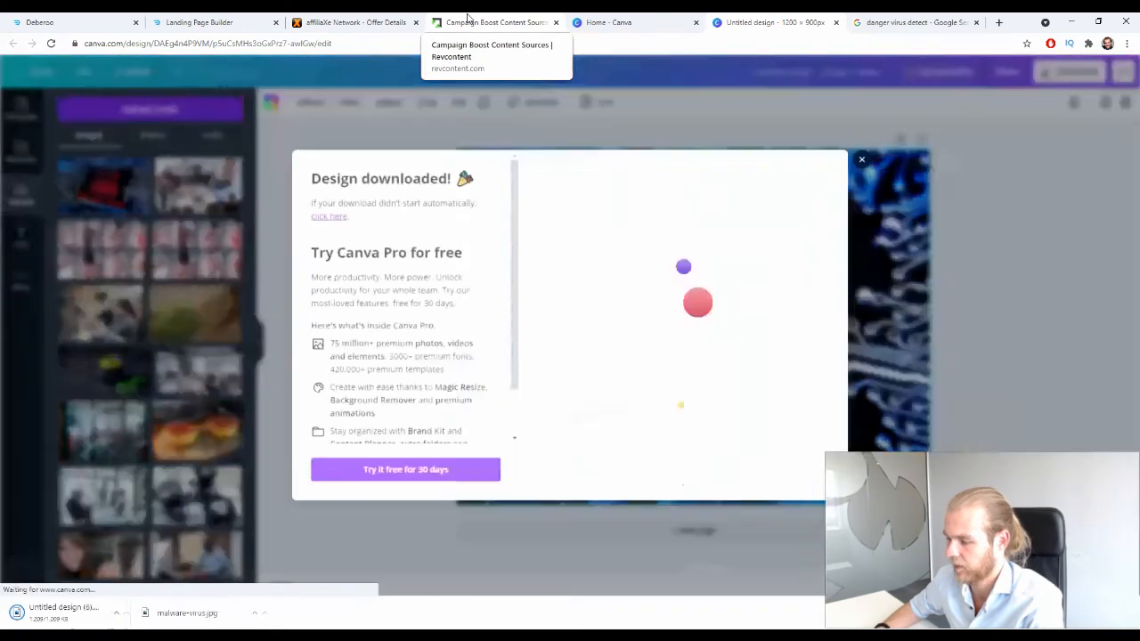
Step: Switch to Revcontent, add the downloaded Untitled design (6).png as the content item's image and submit the content
{"action": "left_click", "coordinate": [473, 20]}
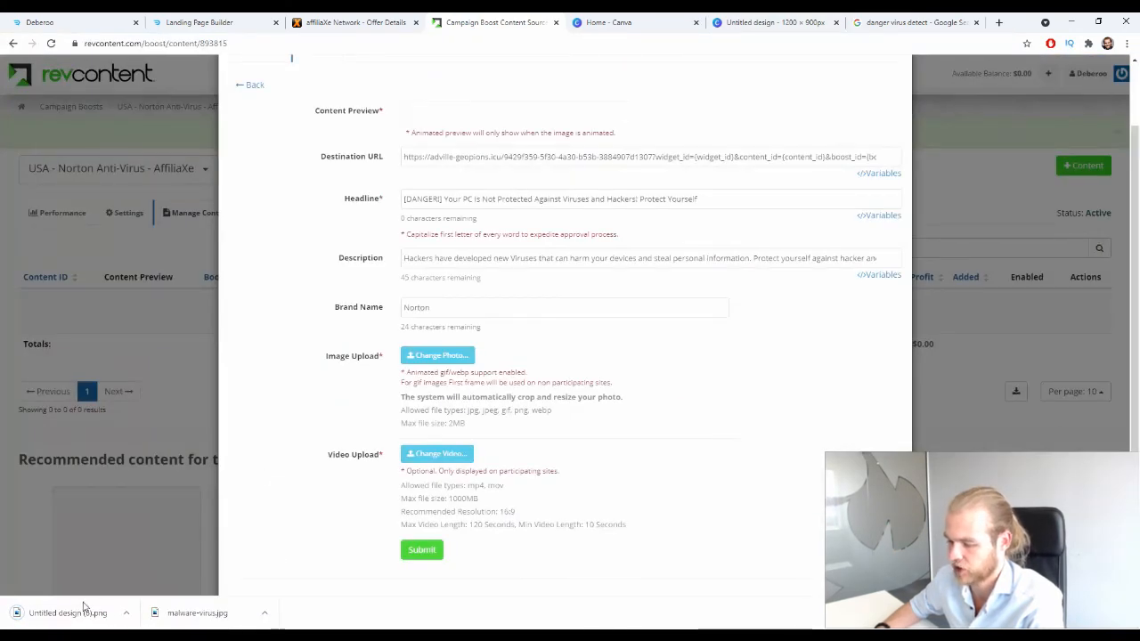
{"action": "left_click_drag", "start_coordinate": [85, 608], "coordinate": [446, 367]}
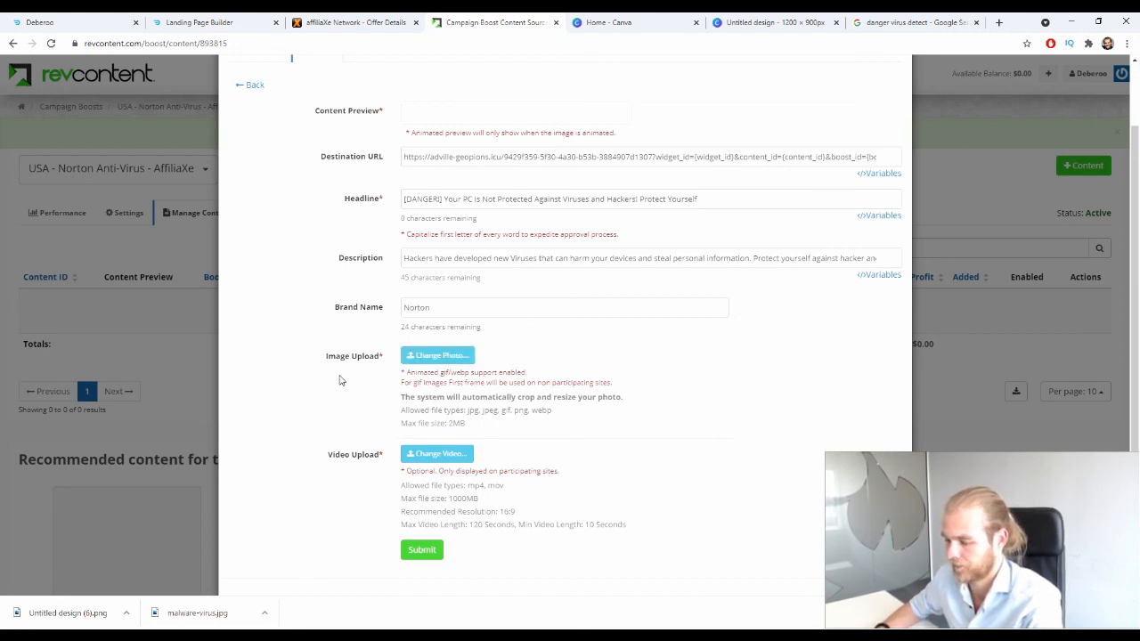
{"action": "scroll", "coordinate": [476, 378], "scroll_direction": "down", "scroll_amount": 1}
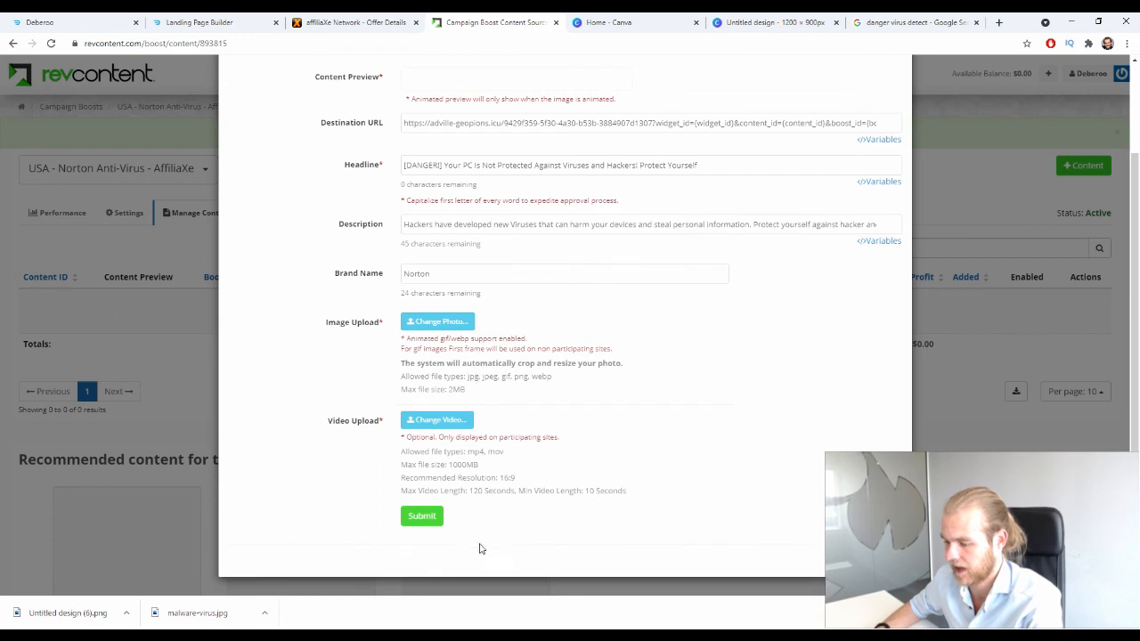
{"action": "left_click", "coordinate": [421, 516]}
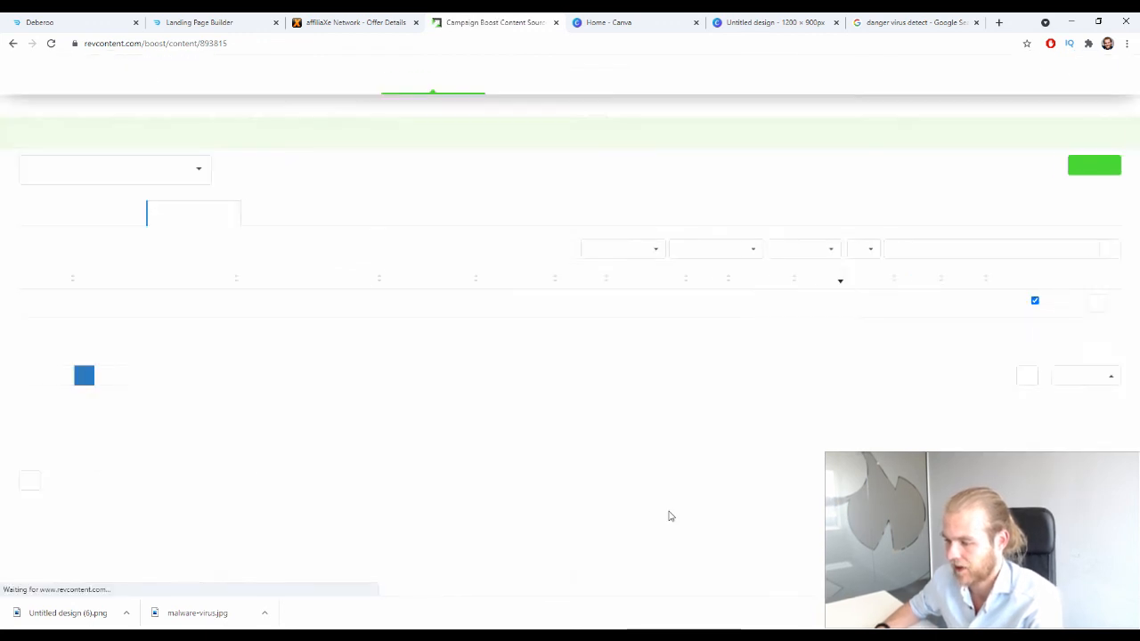